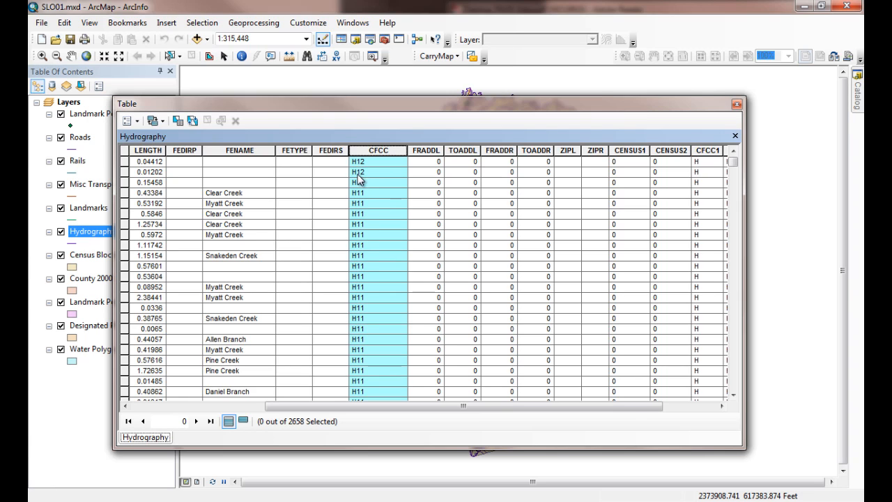
Step: Review the FENAME, LENGTH and CFCC fields in the Hydrography attribute table, widening the LENGTH column, and close the table
{"action": "left_click", "coordinate": [241, 150]}
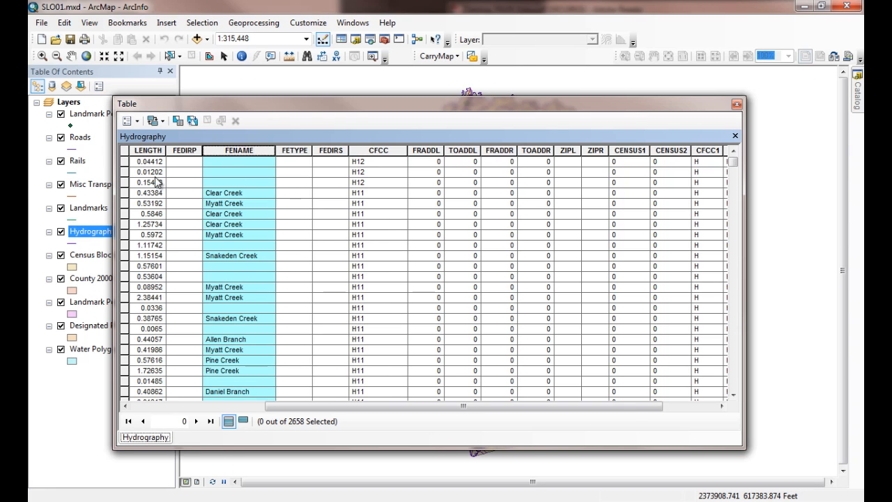
{"action": "left_click", "coordinate": [153, 154]}
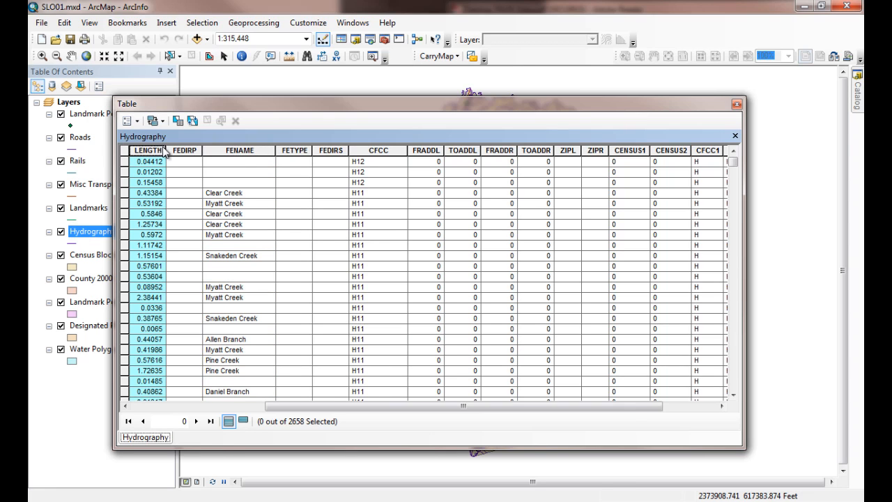
{"action": "left_click_drag", "start_coordinate": [165, 151], "coordinate": [180, 151]}
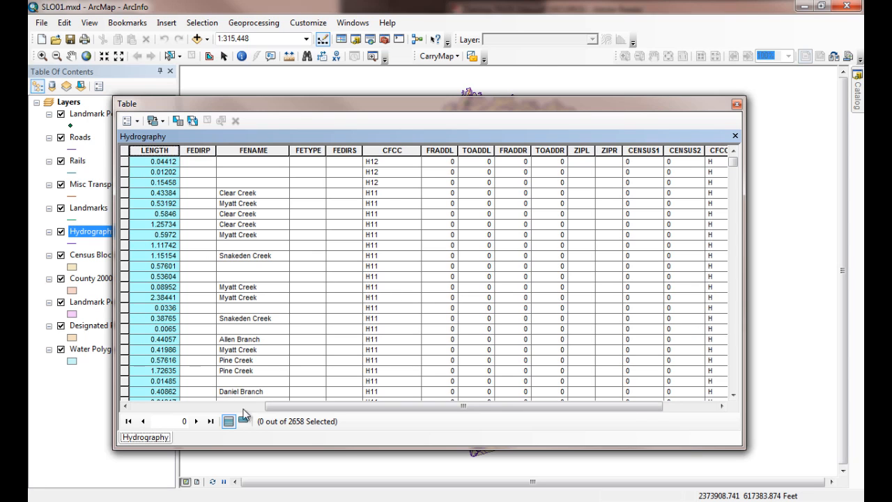
{"action": "left_click_drag", "start_coordinate": [332, 407], "coordinate": [168, 416]}
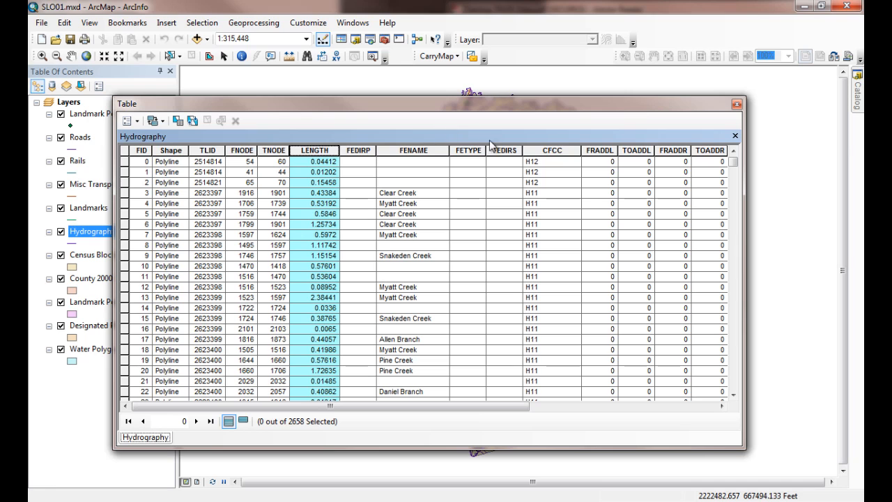
{"action": "left_click", "coordinate": [554, 152]}
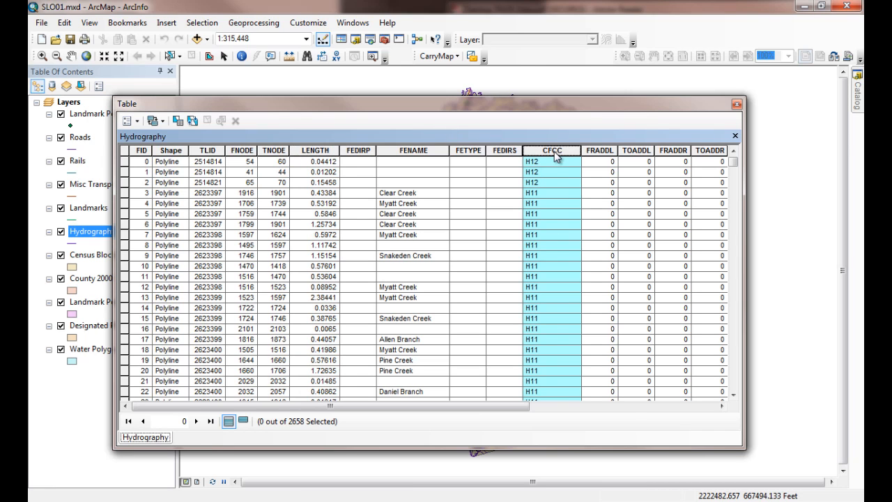
{"action": "left_click", "coordinate": [737, 105]}
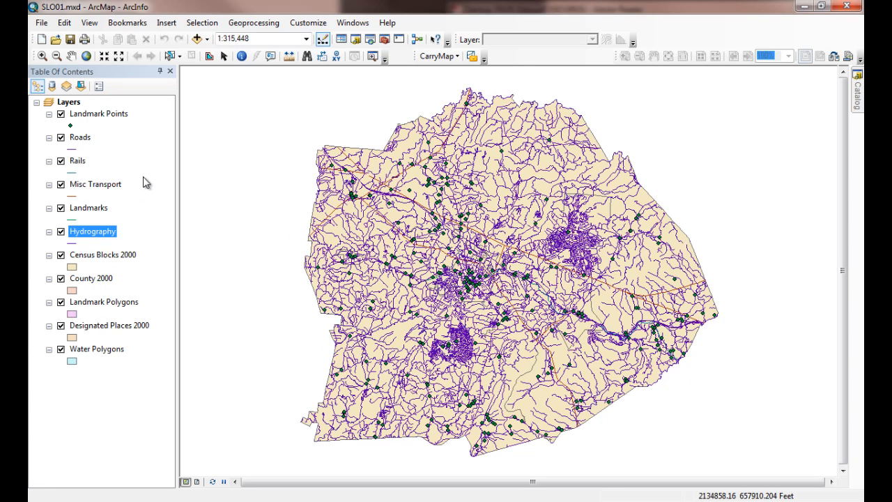
Step: Add the cfcc$ sheet of cfcc.xls from the GIS220\ClassEx2 home folder to the map
{"action": "left_click", "coordinate": [197, 39]}
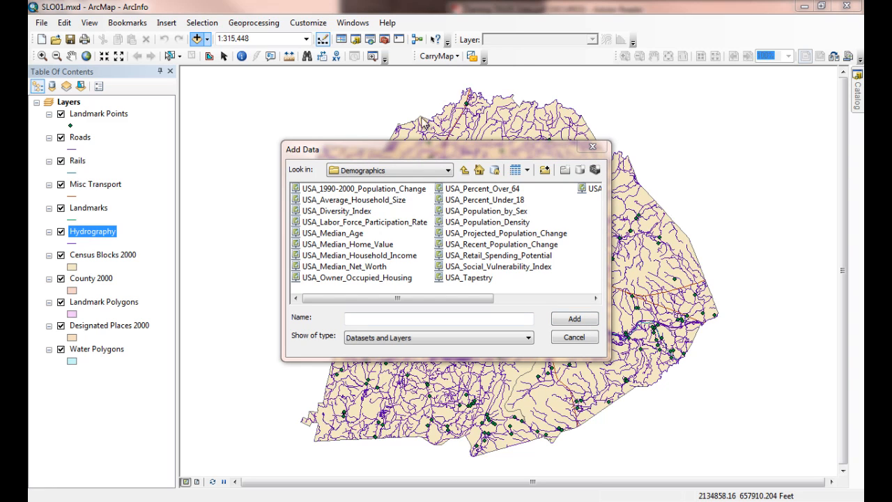
{"action": "left_click", "coordinate": [465, 171]}
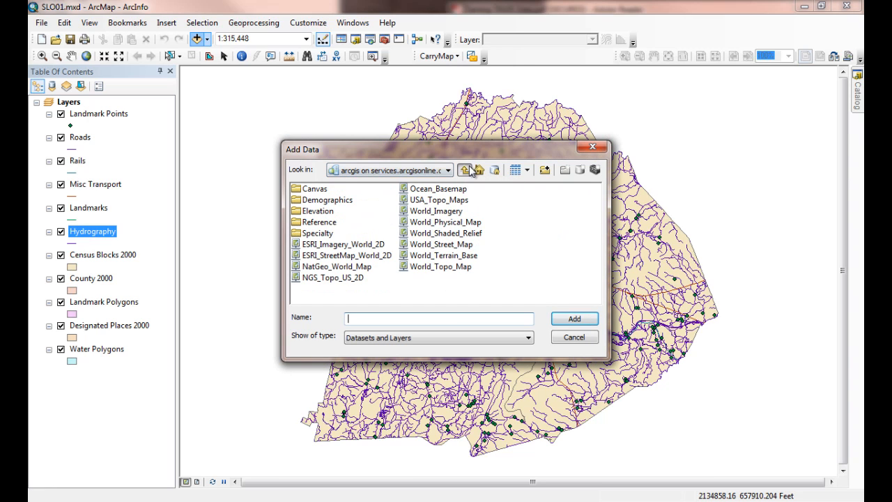
{"action": "left_click", "coordinate": [466, 171]}
{"action": "left_click", "coordinate": [464, 171]}
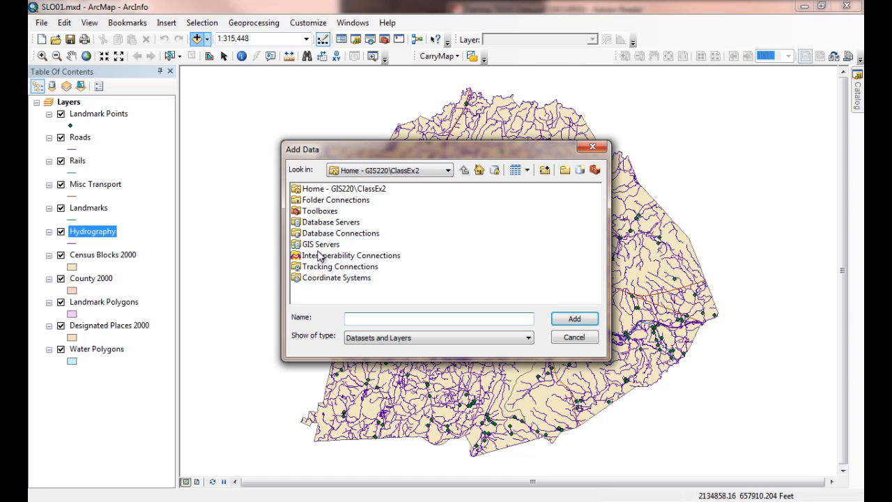
{"action": "double_click", "coordinate": [323, 190]}
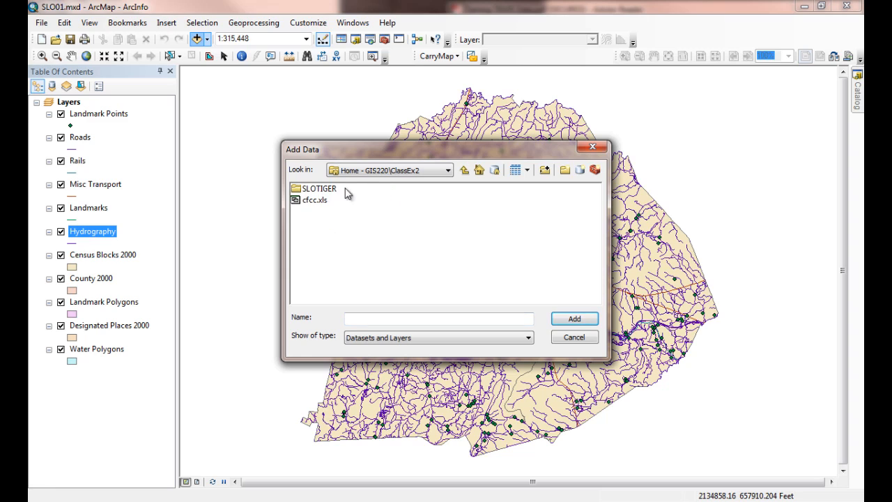
{"action": "left_click", "coordinate": [312, 200]}
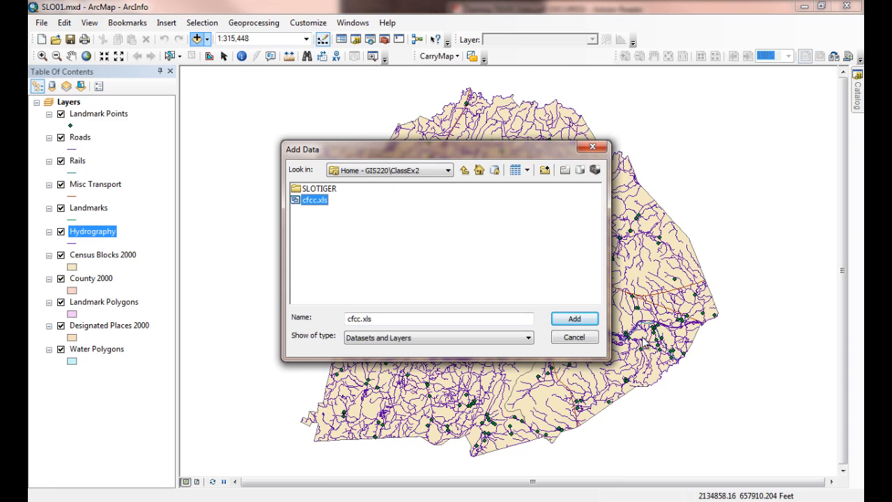
{"action": "left_click", "coordinate": [569, 320]}
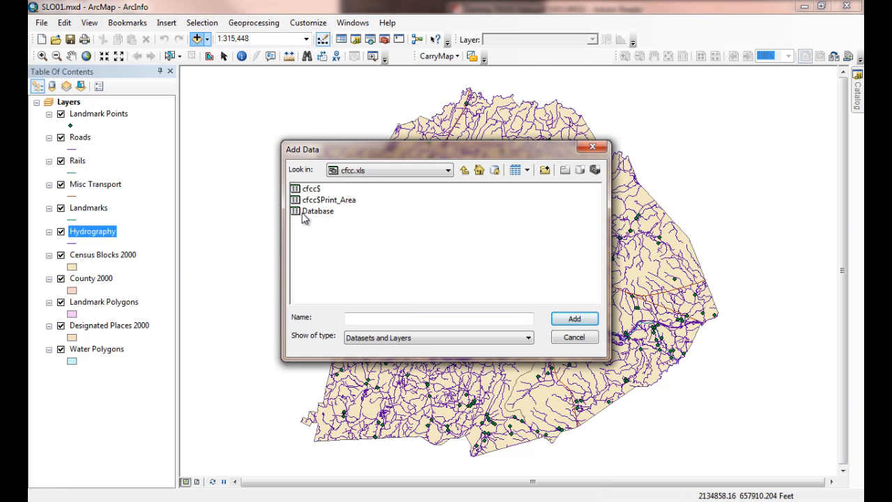
{"action": "left_click", "coordinate": [309, 190]}
{"action": "left_click", "coordinate": [579, 320]}
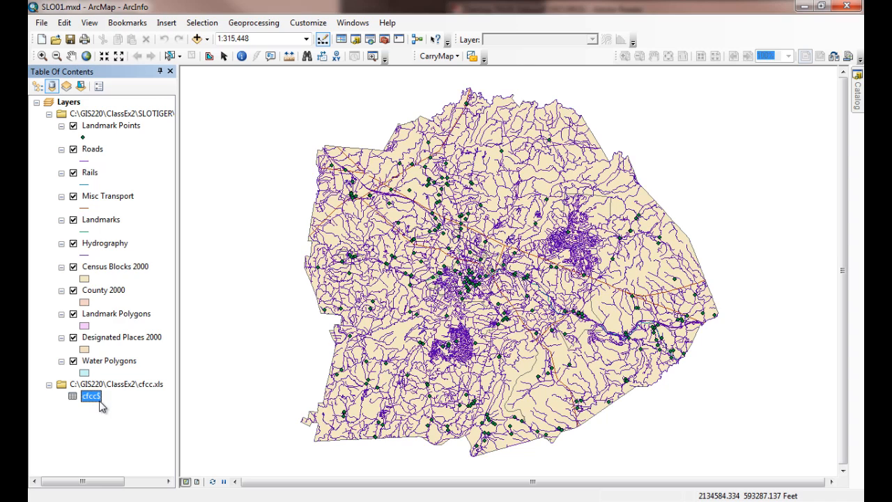
Step: Compare the layer list by drawing order and by source, and open the cfcc$ table to examine its CFCC column
{"action": "left_click", "coordinate": [37, 85]}
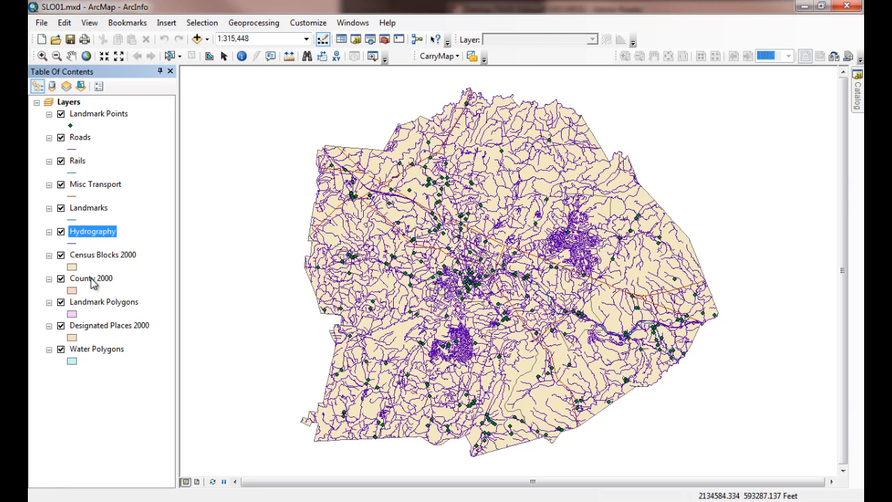
{"action": "left_click", "coordinate": [51, 86]}
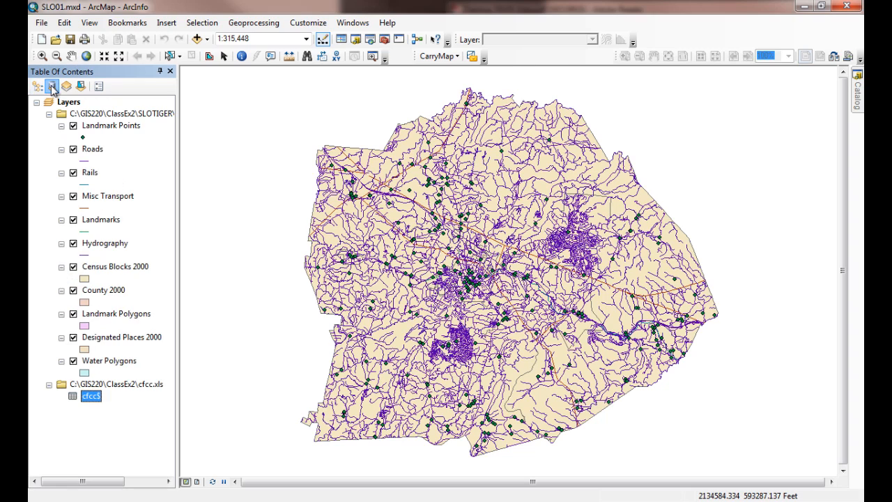
{"action": "right_click", "coordinate": [89, 403]}
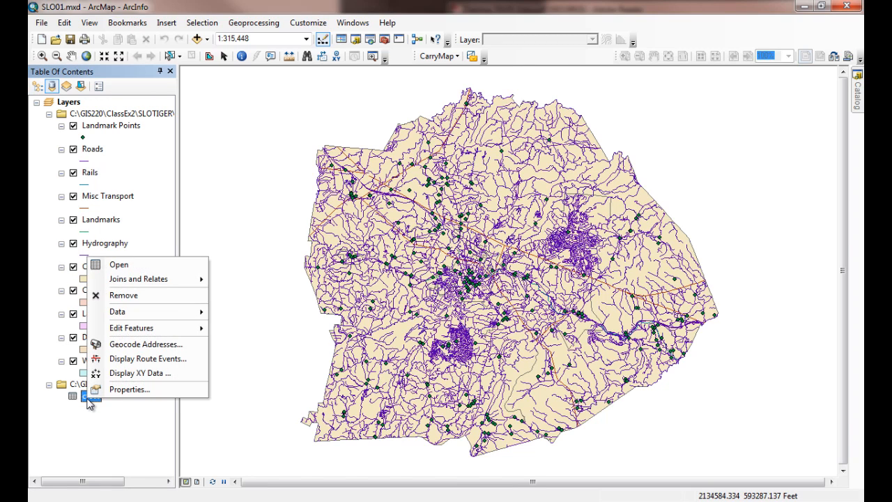
{"action": "left_click", "coordinate": [119, 264]}
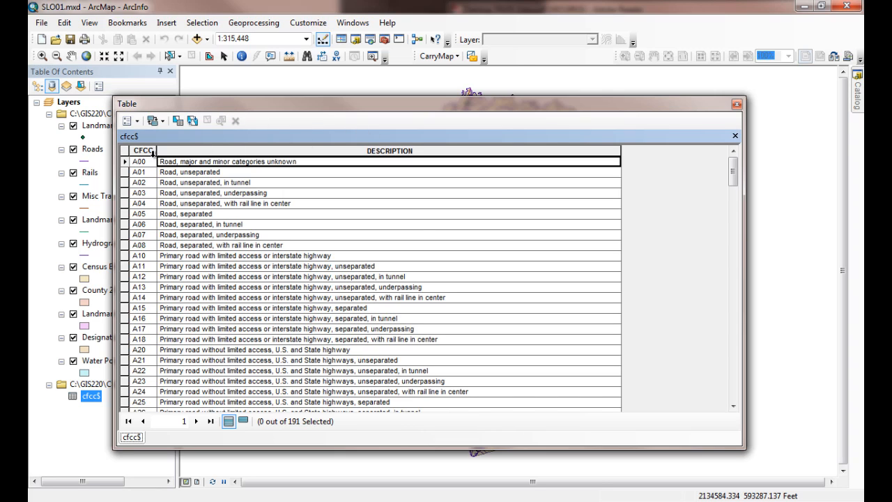
{"action": "left_click_drag", "start_coordinate": [156, 151], "coordinate": [170, 150]}
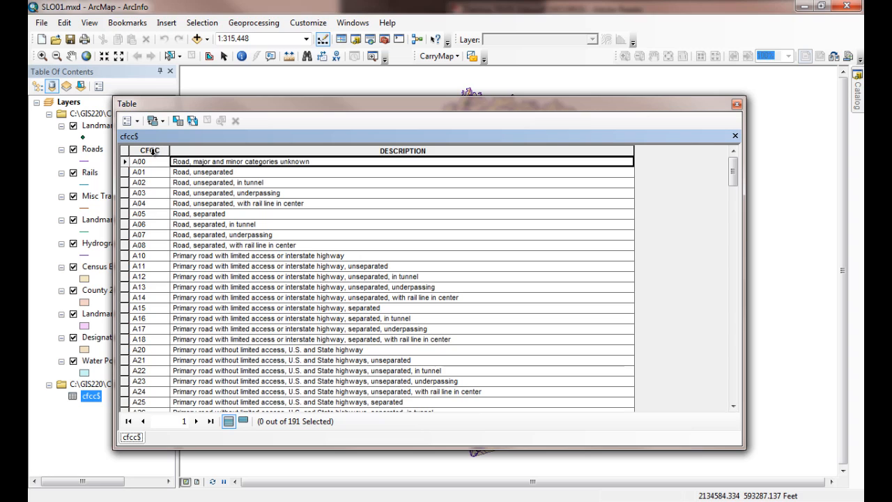
{"action": "left_click", "coordinate": [150, 151]}
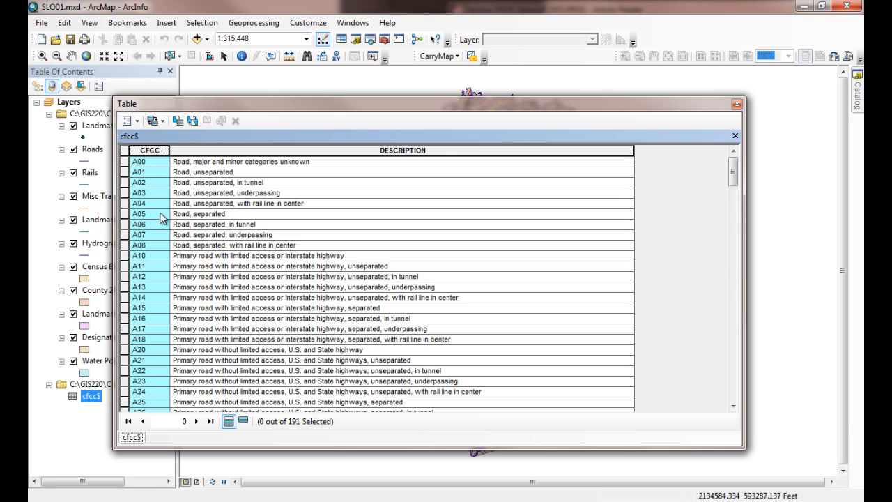
Step: Check the type and length of the CFCC field in the cfcc$ table's field properties, and close the table
{"action": "right_click", "coordinate": [153, 149]}
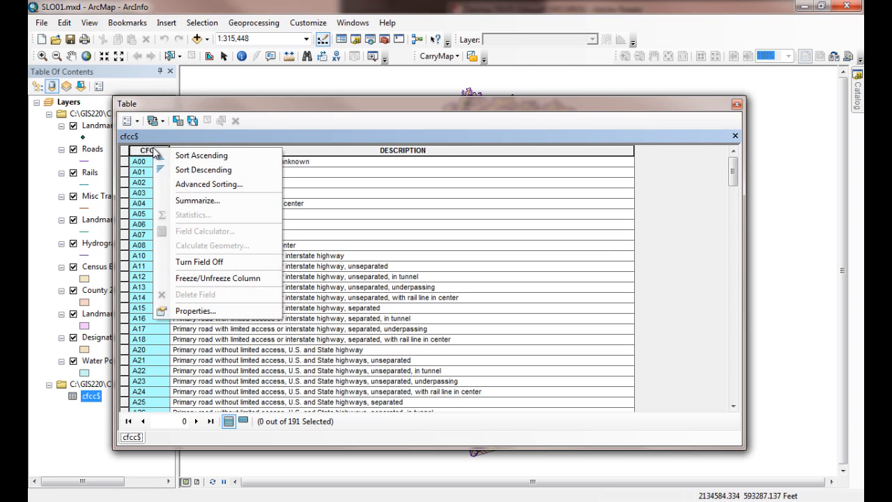
{"action": "left_click", "coordinate": [188, 311]}
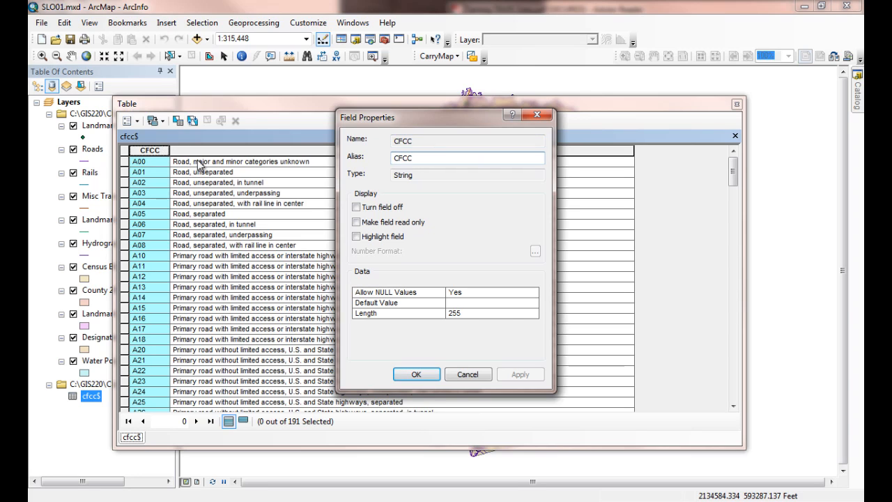
{"action": "left_click", "coordinate": [388, 315]}
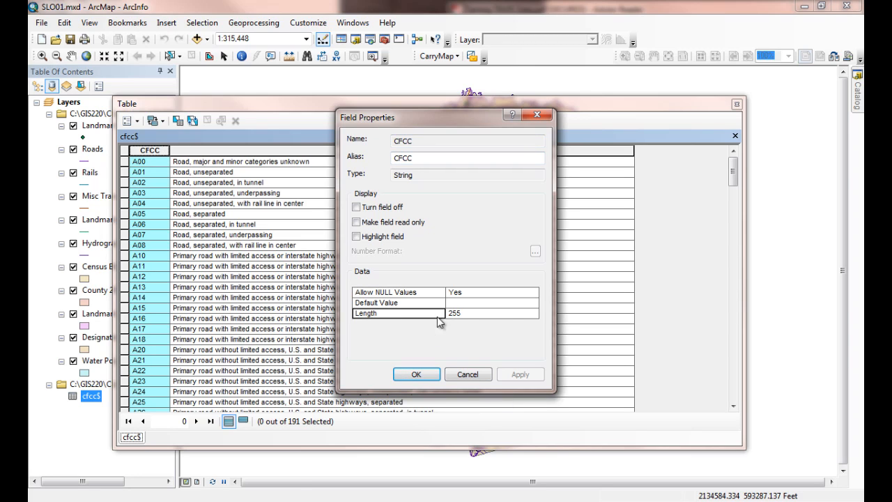
{"action": "left_click", "coordinate": [458, 313]}
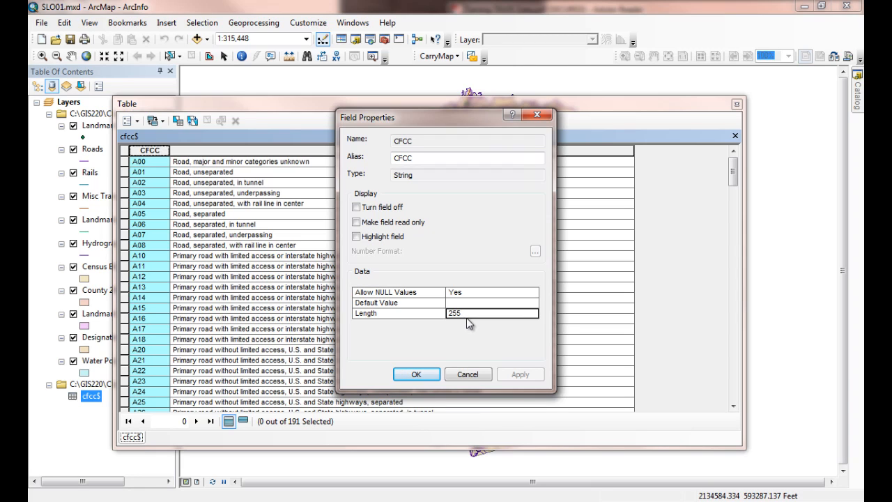
{"action": "left_click", "coordinate": [461, 374]}
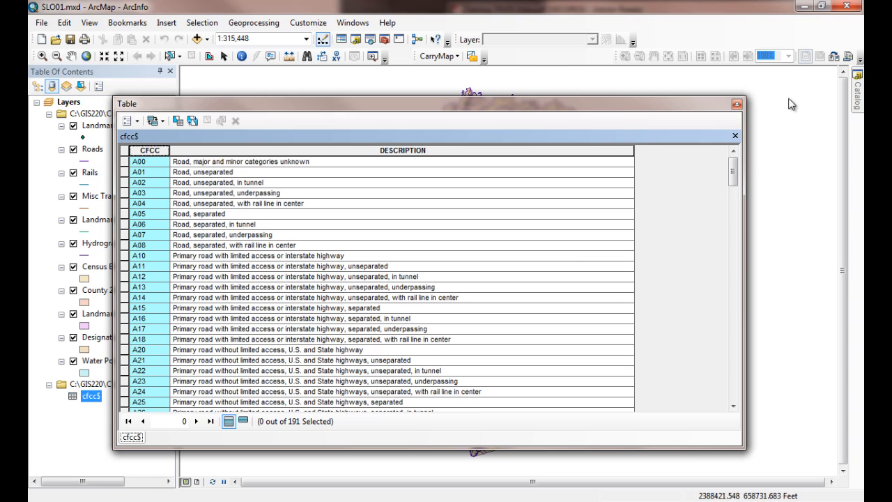
{"action": "left_click", "coordinate": [737, 104]}
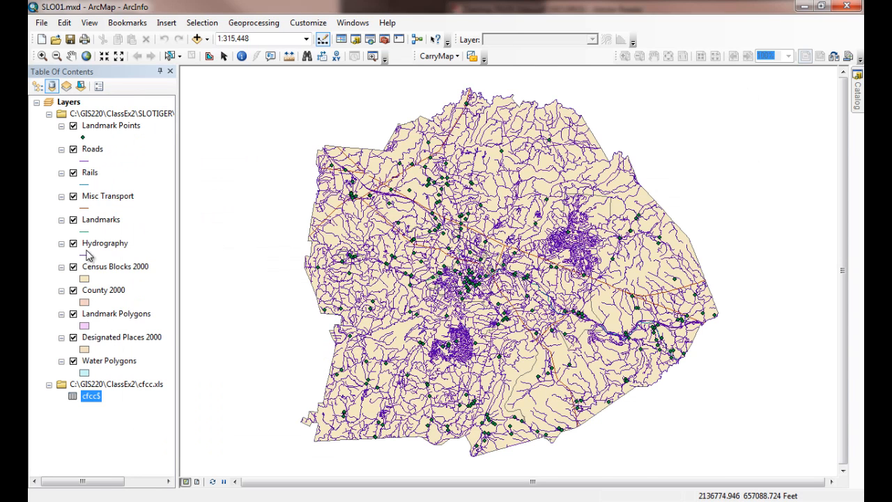
Step: Check the type and length of the CFCC field in the Landmark Points attribute table, and close the table
{"action": "right_click", "coordinate": [105, 126]}
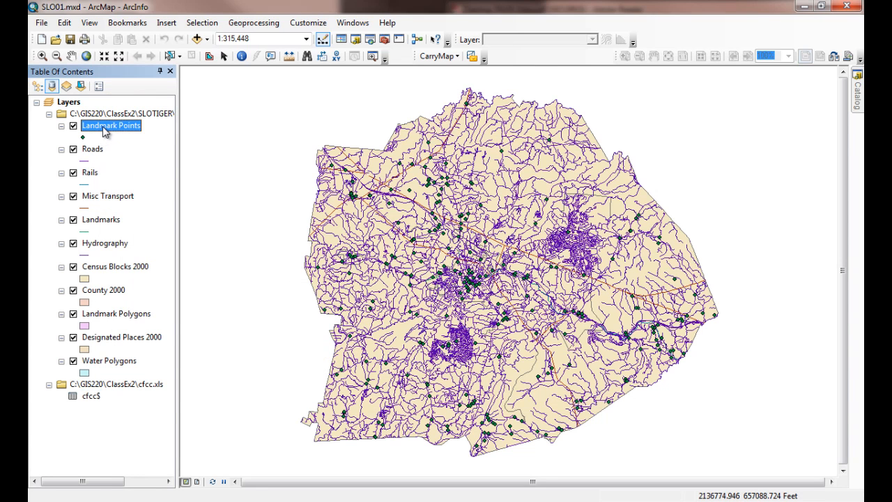
{"action": "left_click", "coordinate": [143, 166]}
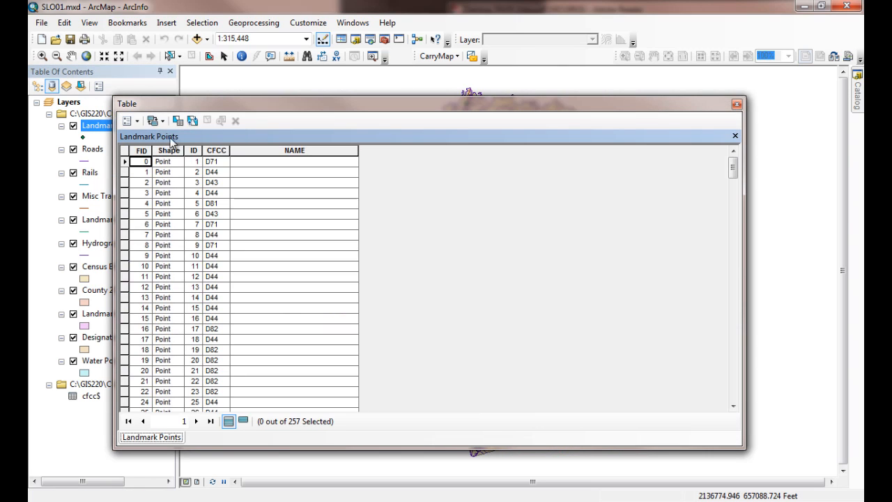
{"action": "left_click", "coordinate": [216, 150]}
{"action": "right_click", "coordinate": [215, 150]}
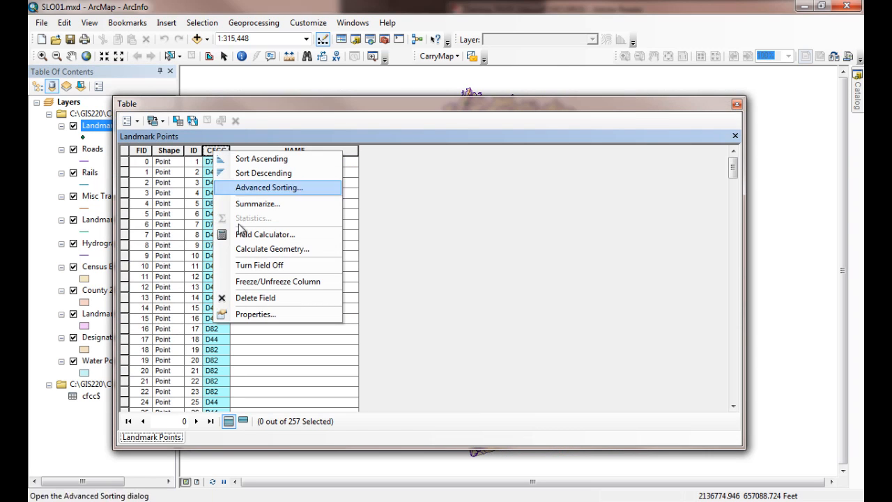
{"action": "left_click", "coordinate": [249, 315]}
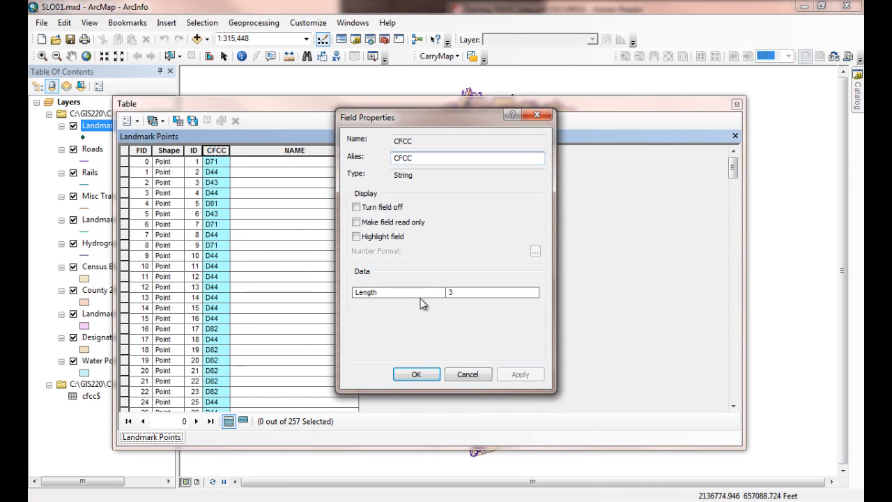
{"action": "left_click", "coordinate": [398, 295]}
{"action": "left_click", "coordinate": [476, 294]}
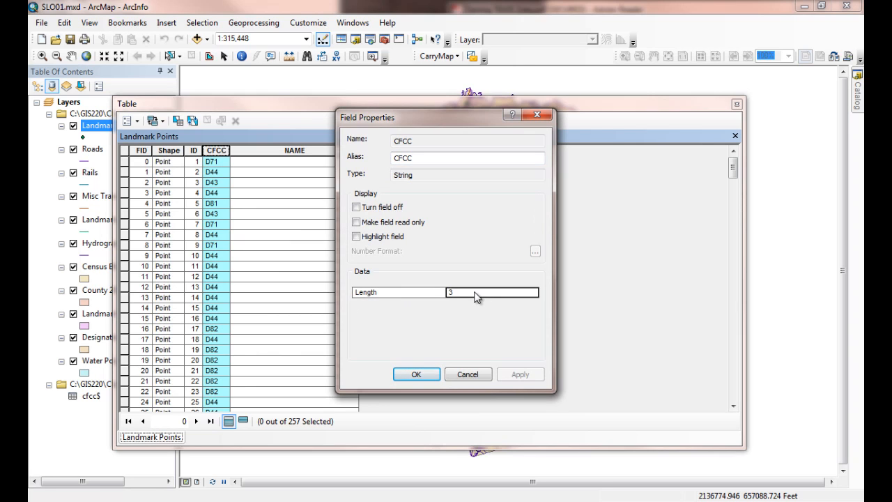
{"action": "left_click", "coordinate": [471, 377]}
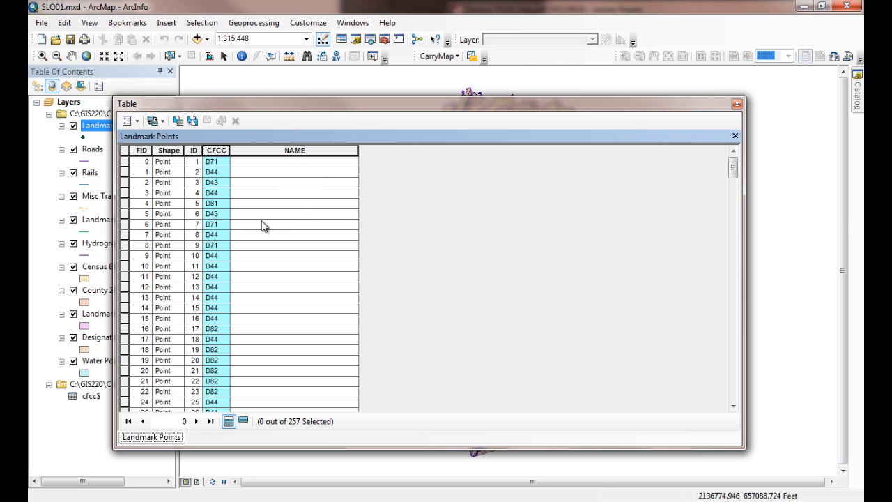
{"action": "left_click", "coordinate": [736, 105]}
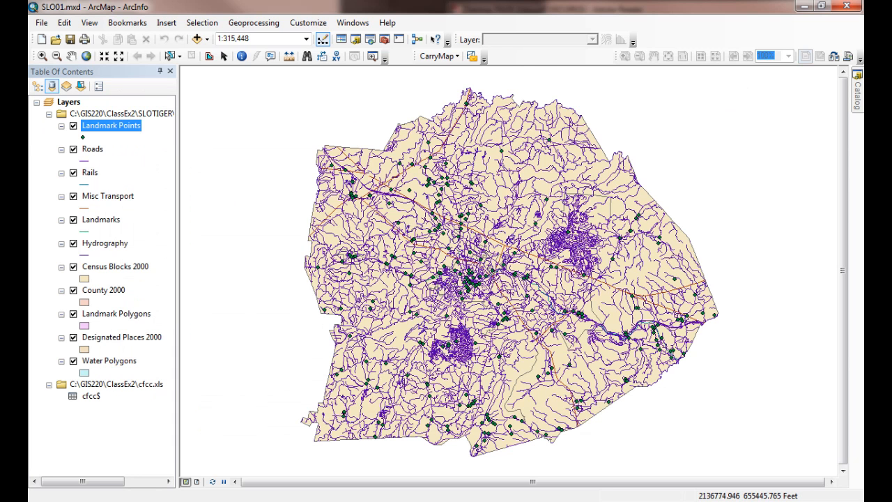
Step: Join the cfcc$ table's attributes to the Landmark Points layer on the CFCC field, keeping all records
{"action": "right_click", "coordinate": [103, 126]}
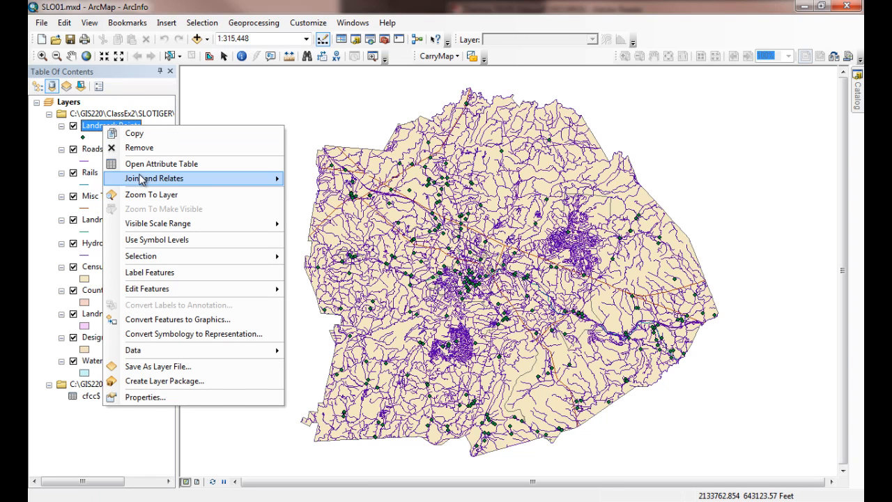
{"action": "mouse_move", "coordinate": [142, 179]}
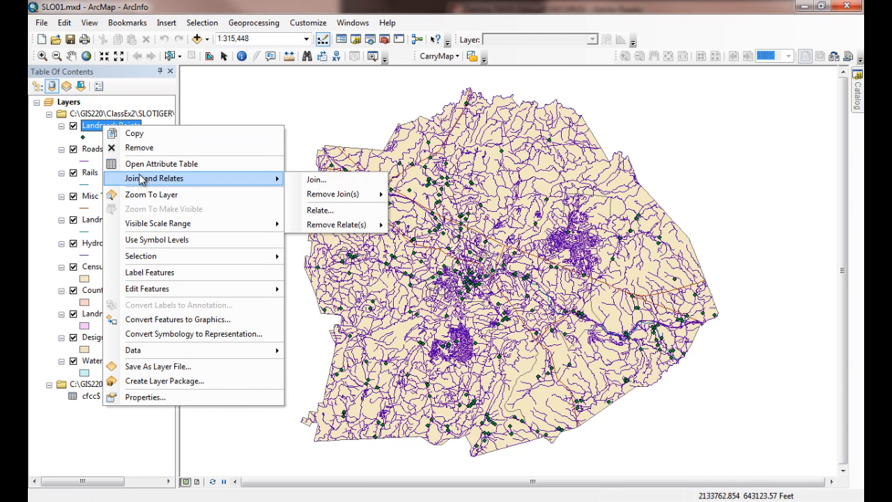
{"action": "left_click", "coordinate": [328, 184]}
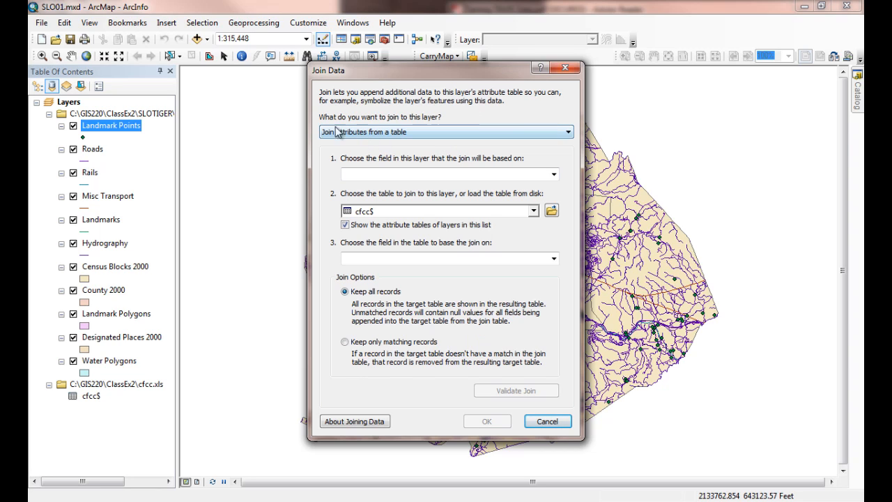
{"action": "left_click", "coordinate": [568, 136]}
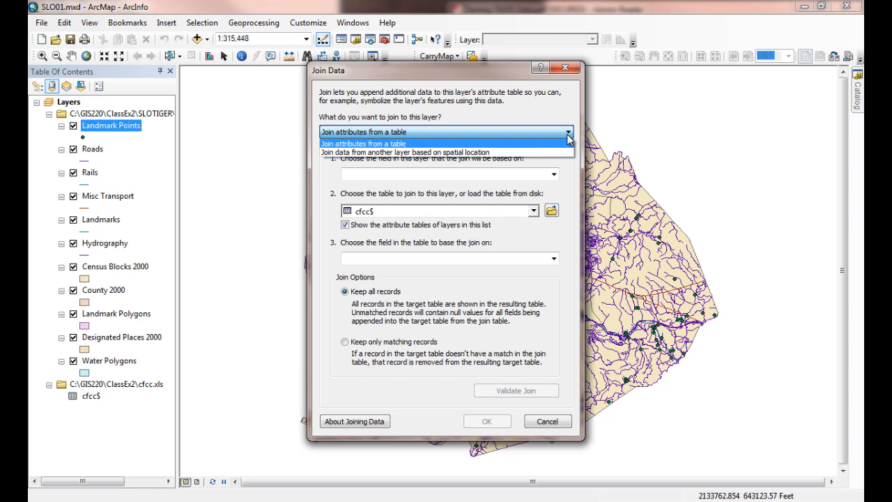
{"action": "left_click", "coordinate": [567, 141]}
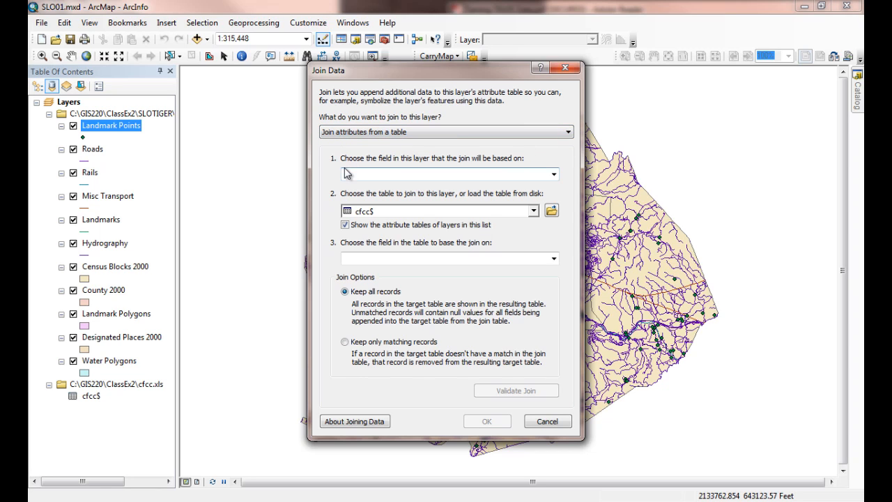
{"action": "left_click", "coordinate": [554, 175]}
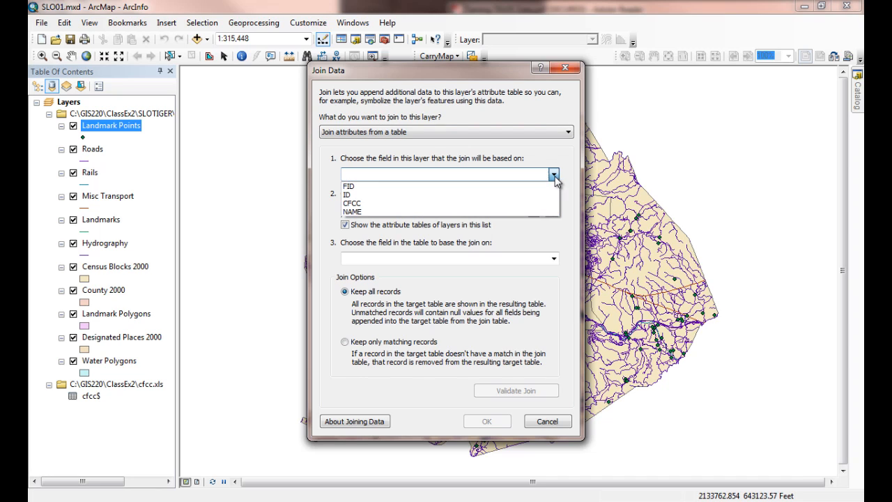
{"action": "left_click", "coordinate": [494, 204]}
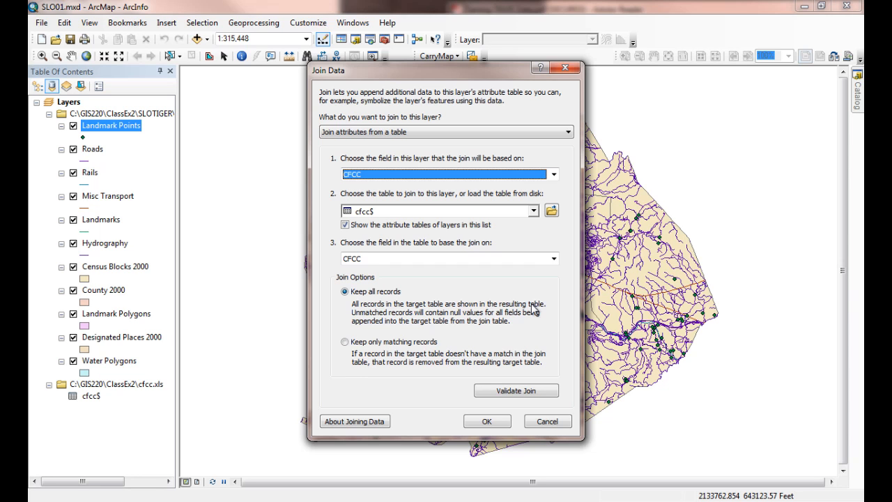
{"action": "left_click", "coordinate": [486, 421]}
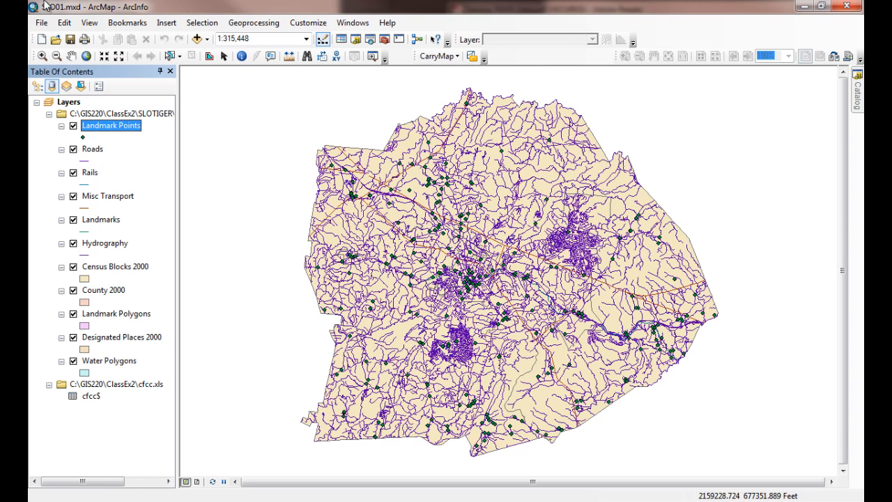
Step: Inspect the joined CFCC and DESCRIPTION columns in the Landmark Points attribute table, and close the table
{"action": "right_click", "coordinate": [96, 133]}
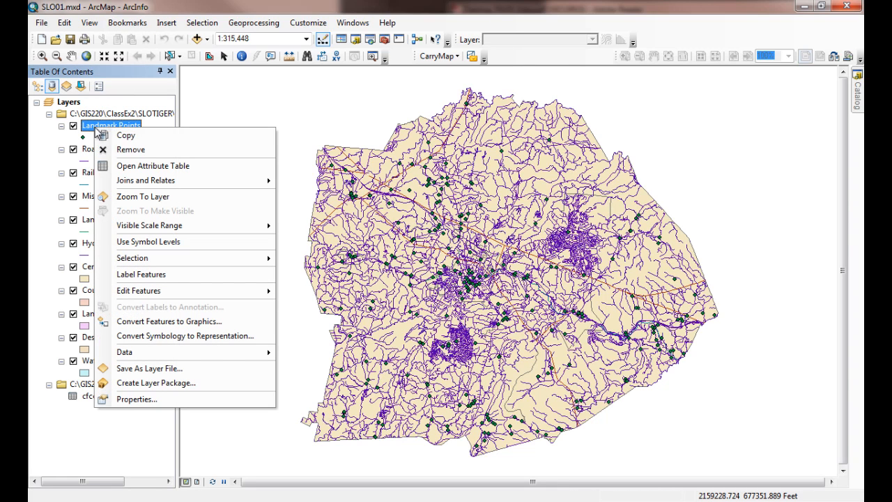
{"action": "left_click", "coordinate": [123, 167]}
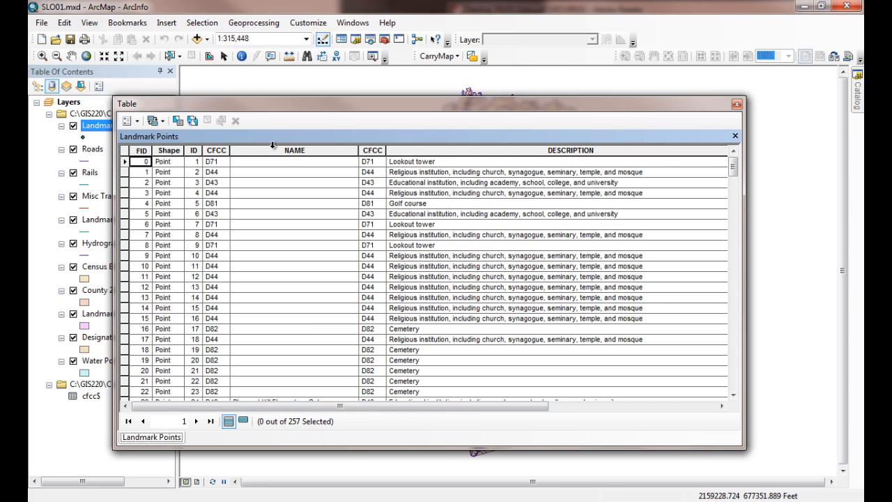
{"action": "left_click", "coordinate": [375, 150]}
{"action": "left_click", "coordinate": [476, 152]}
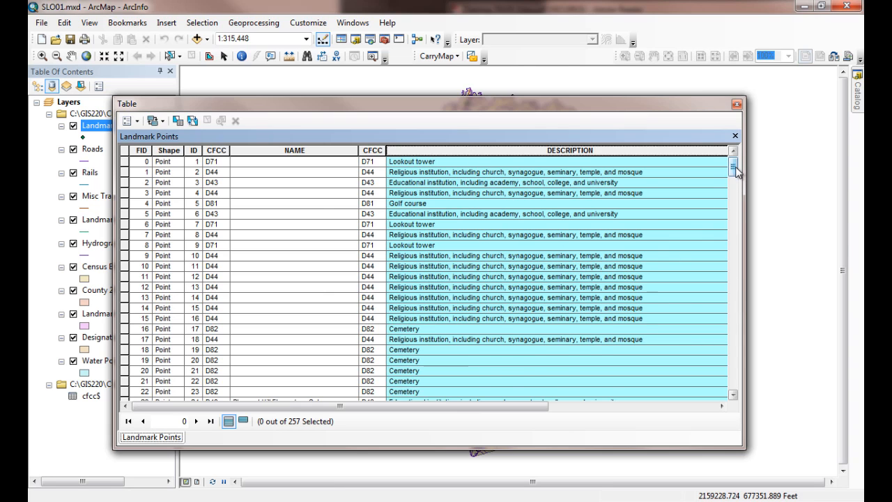
{"action": "mouse_move", "coordinate": [734, 168]}
{"action": "left_mouse_down"}
{"action": "mouse_move", "coordinate": [737, 200]}
{"action": "mouse_move", "coordinate": [735, 175]}
{"action": "left_mouse_up"}
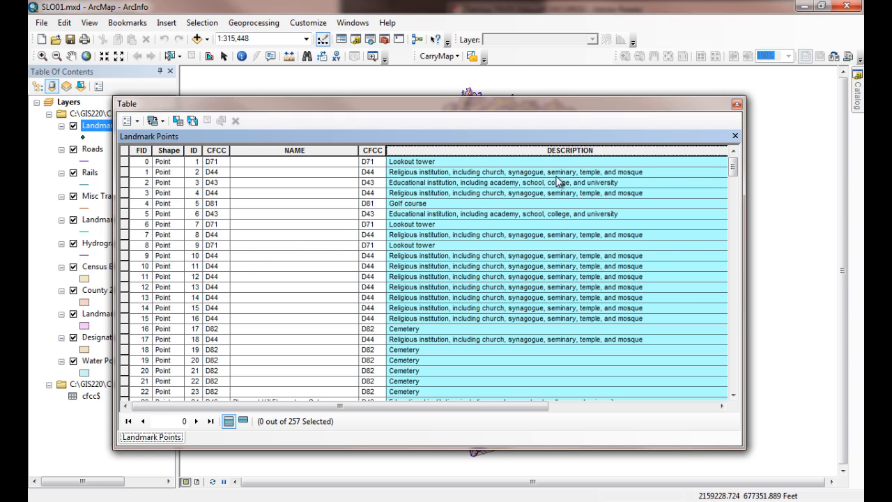
{"action": "left_click_drag", "start_coordinate": [733, 172], "coordinate": [753, 156]}
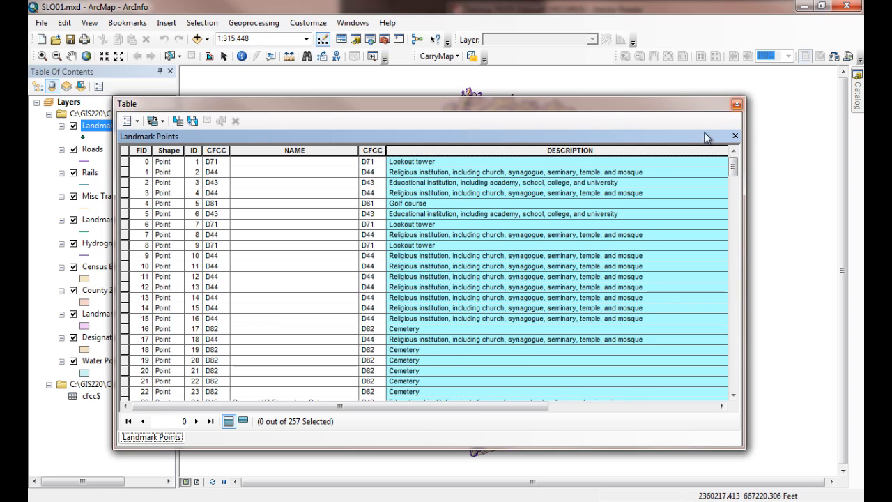
{"action": "left_click", "coordinate": [737, 104]}
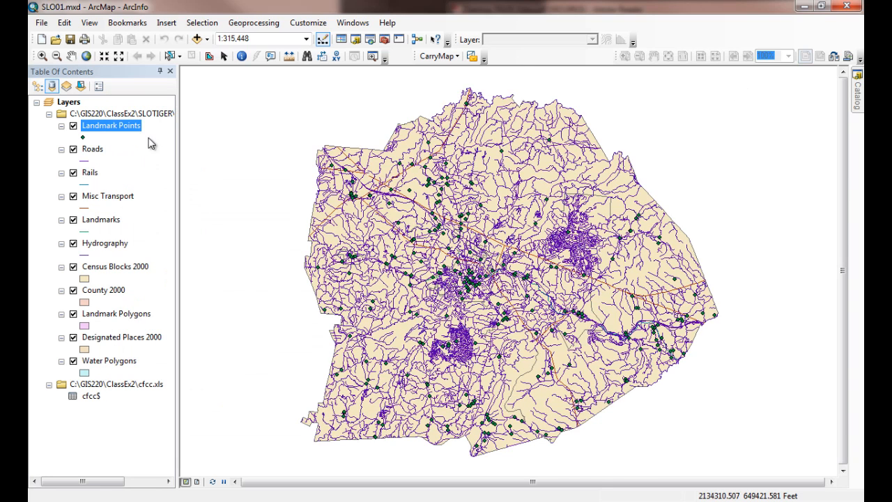
Step: Join the cfcc$ table to the Roads layer on the CFCC field, keeping all records
{"action": "left_click", "coordinate": [94, 152]}
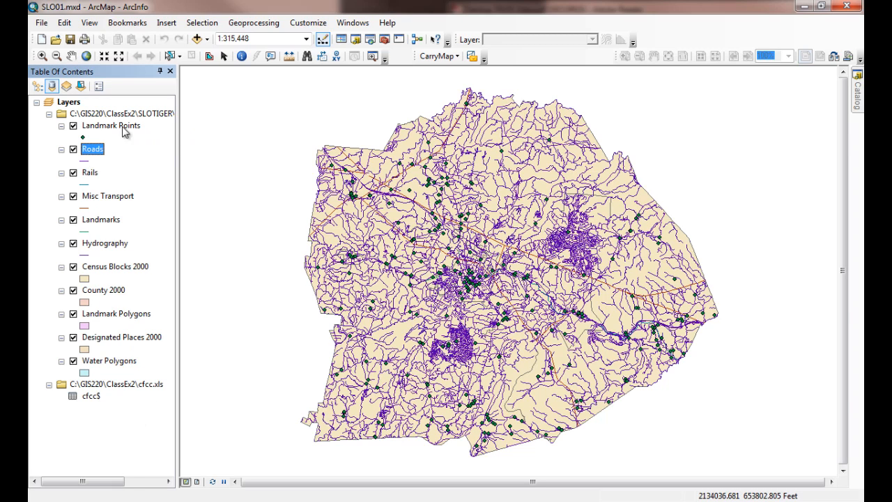
{"action": "right_click", "coordinate": [90, 148]}
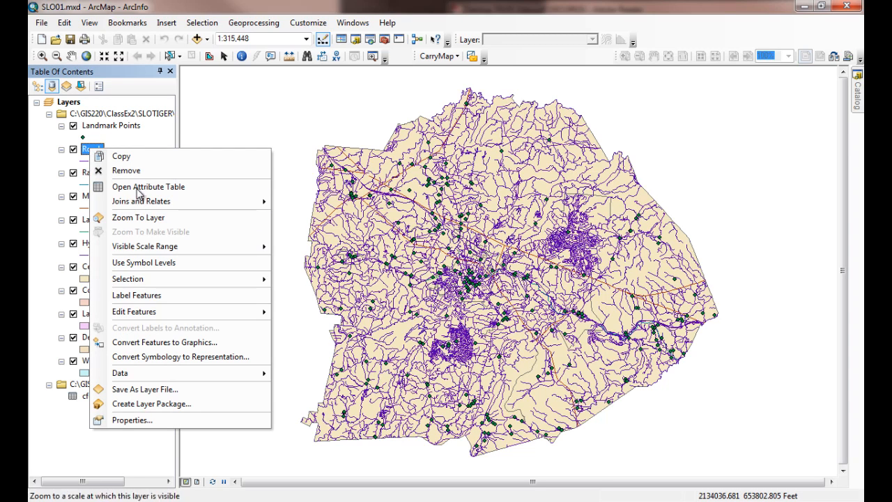
{"action": "mouse_move", "coordinate": [199, 203]}
{"action": "left_click", "coordinate": [306, 205]}
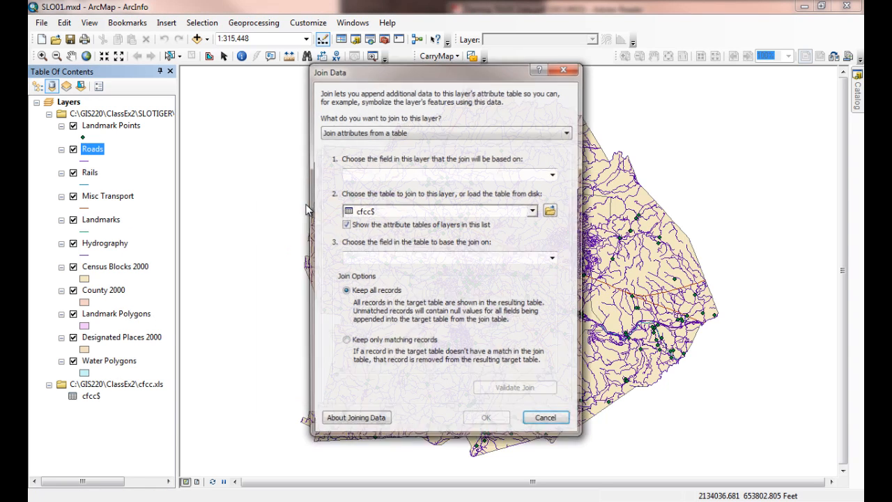
{"action": "left_click", "coordinate": [542, 176]}
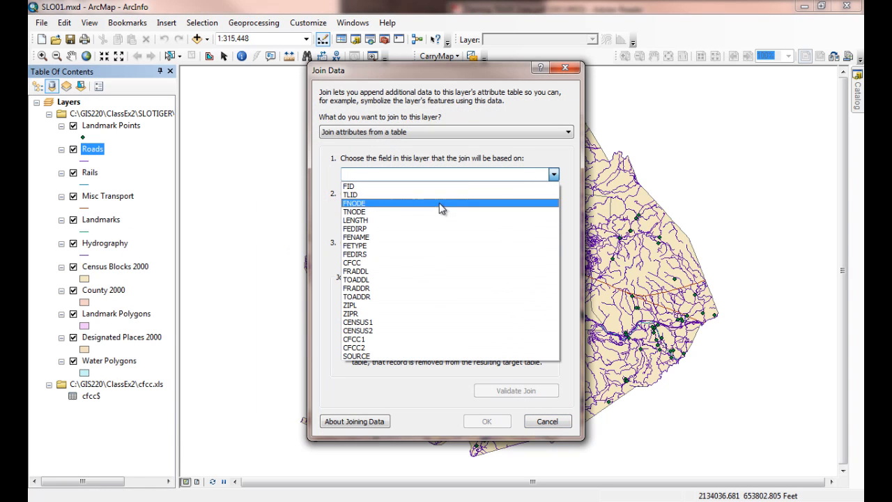
{"action": "left_click", "coordinate": [416, 270]}
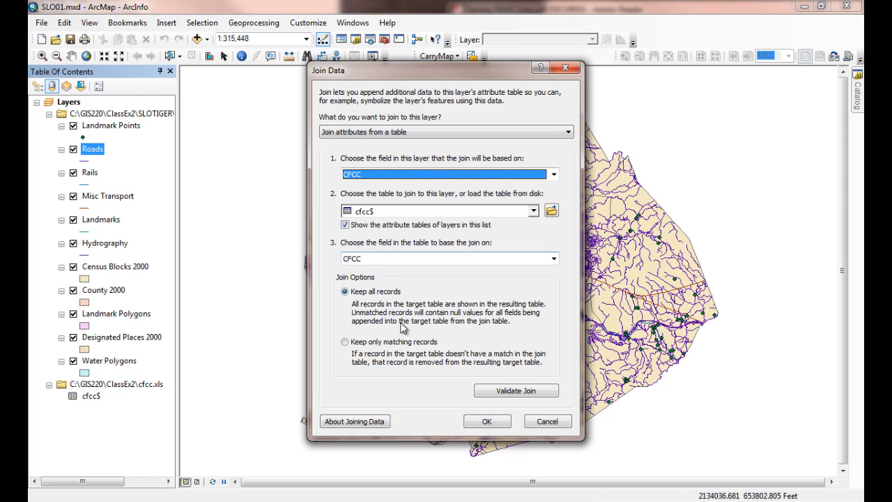
{"action": "left_click", "coordinate": [490, 426]}
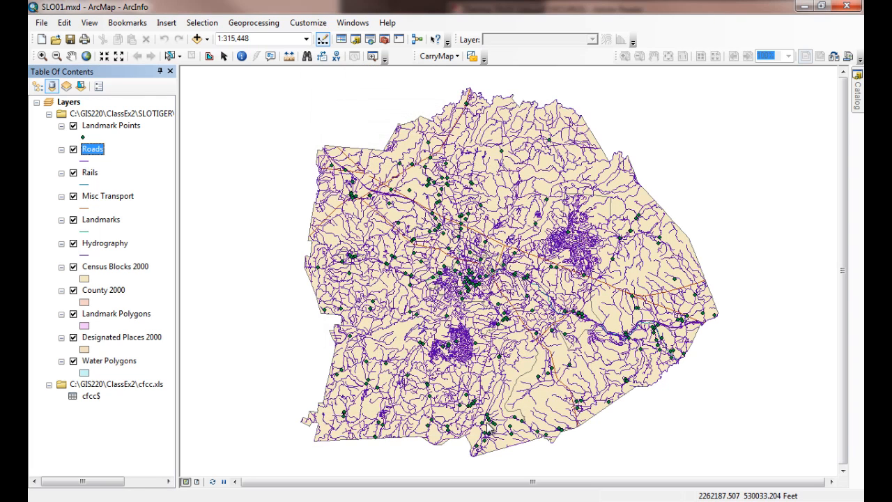
Step: Join the cfcc$ table to the Rails layer on the CFCC field
{"action": "left_click", "coordinate": [89, 172]}
{"action": "right_click", "coordinate": [90, 173]}
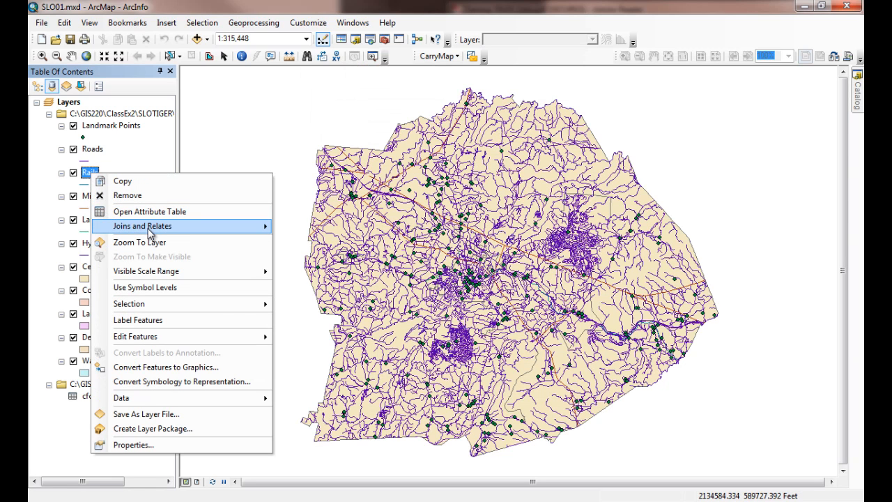
{"action": "mouse_move", "coordinate": [223, 228]}
{"action": "left_click", "coordinate": [303, 230]}
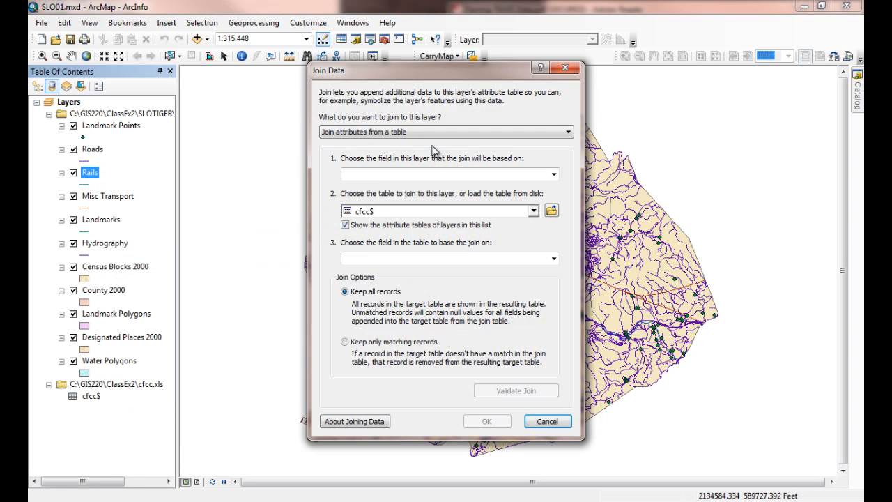
{"action": "left_click", "coordinate": [414, 174]}
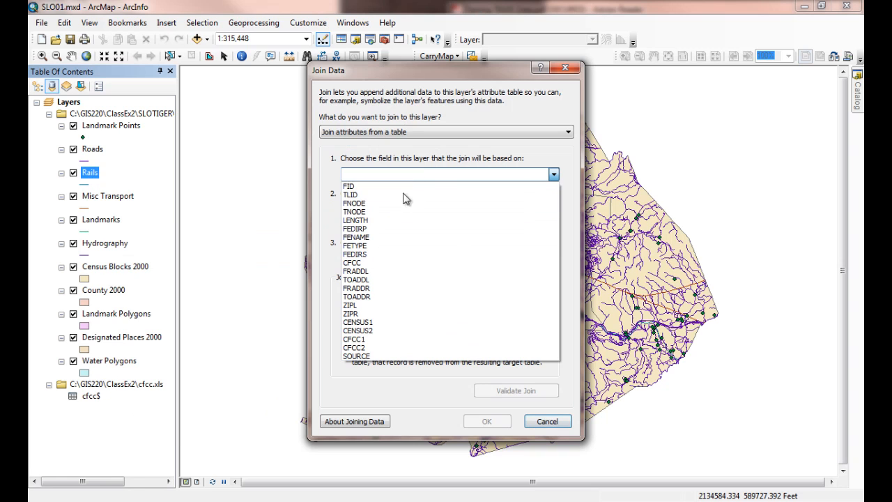
{"action": "left_click", "coordinate": [369, 262]}
{"action": "left_click", "coordinate": [490, 421]}
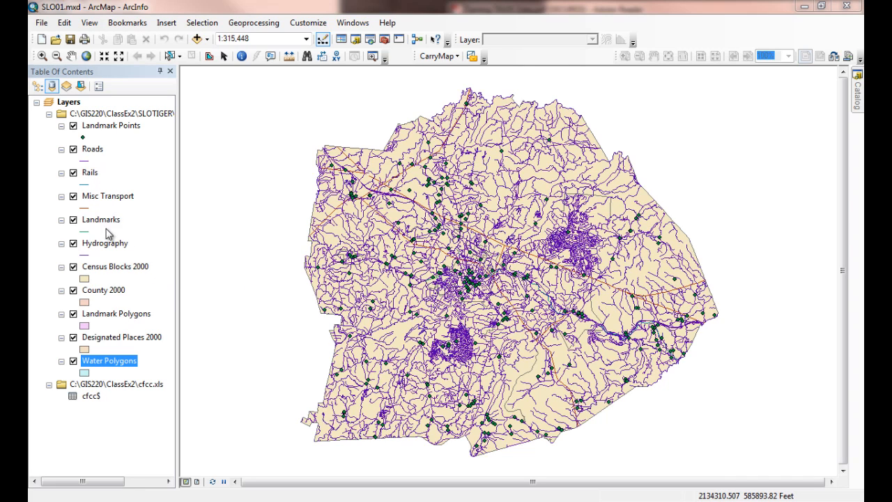
Step: Check the Designated Places 2000 attribute table for a CFCC field, and close the table
{"action": "left_click", "coordinate": [103, 272]}
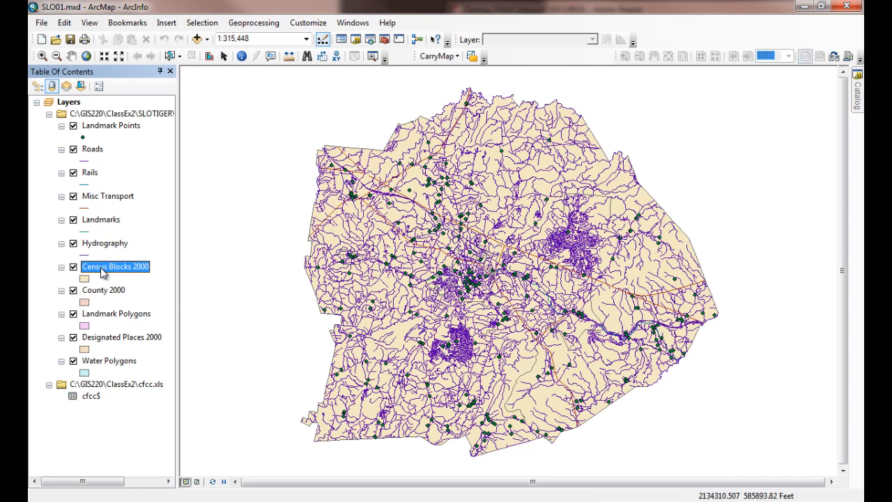
{"action": "left_click", "coordinate": [105, 292]}
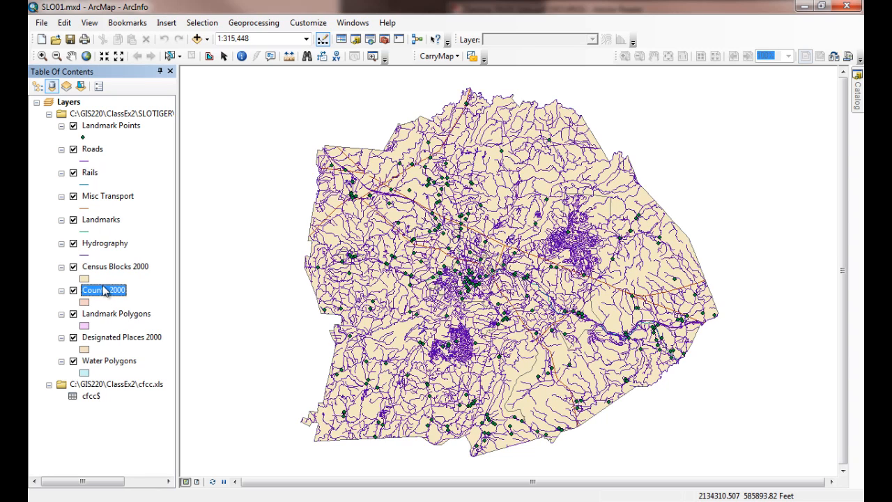
{"action": "left_click", "coordinate": [101, 338]}
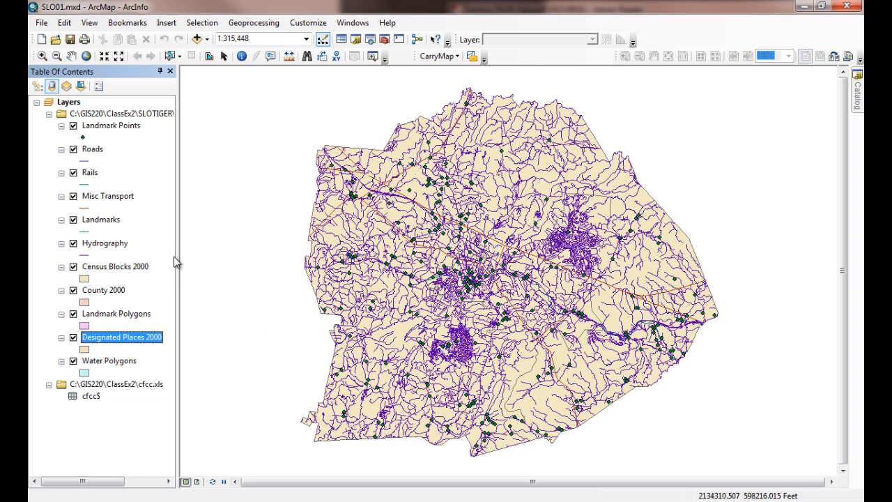
{"action": "right_click", "coordinate": [108, 337]}
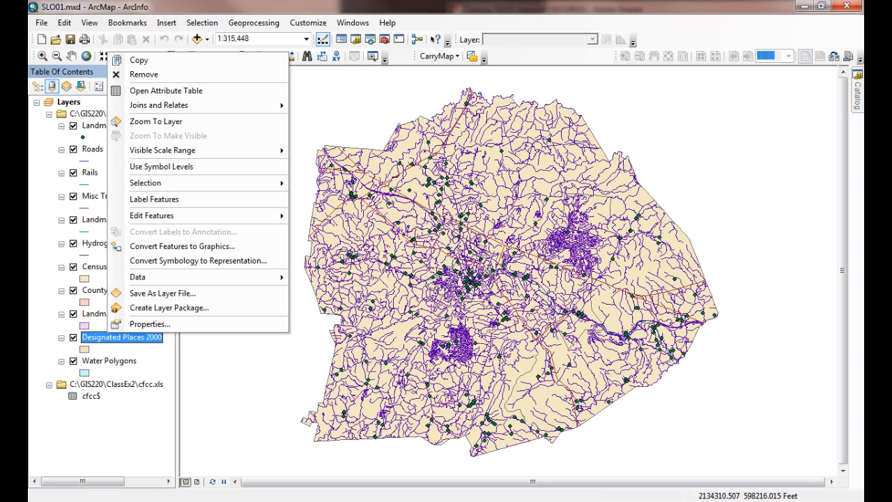
{"action": "left_click", "coordinate": [192, 95]}
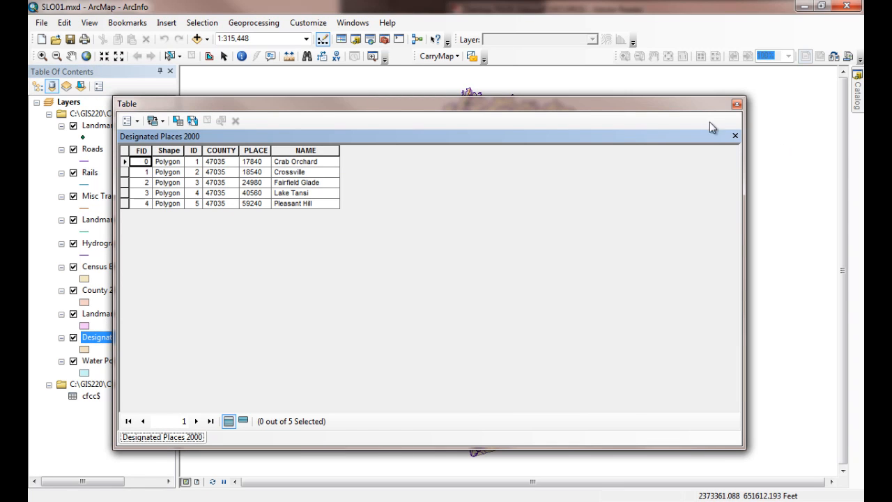
{"action": "left_click", "coordinate": [737, 105]}
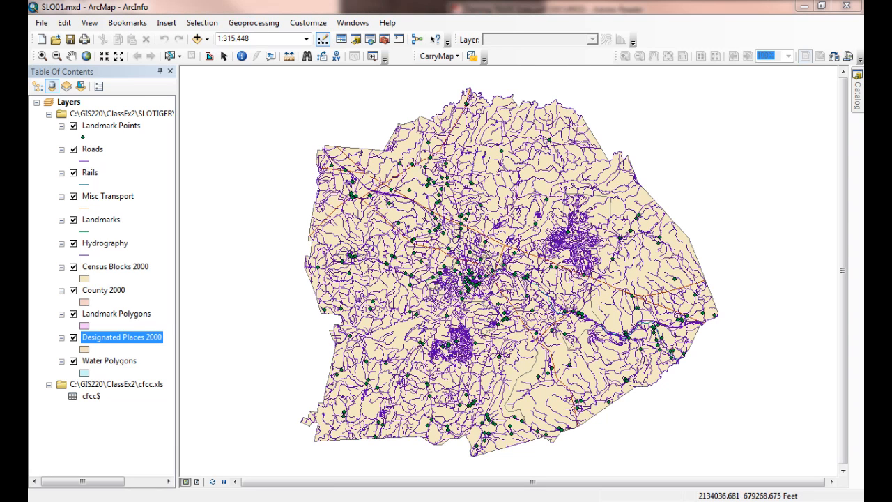
Step: Switch to Adobe Reader to review Creating Thematic Legends in Taming TIGER Data.pdf, and return to ArcMap's Landmark Points layer
{"action": "key", "text": "alt+Tab"}
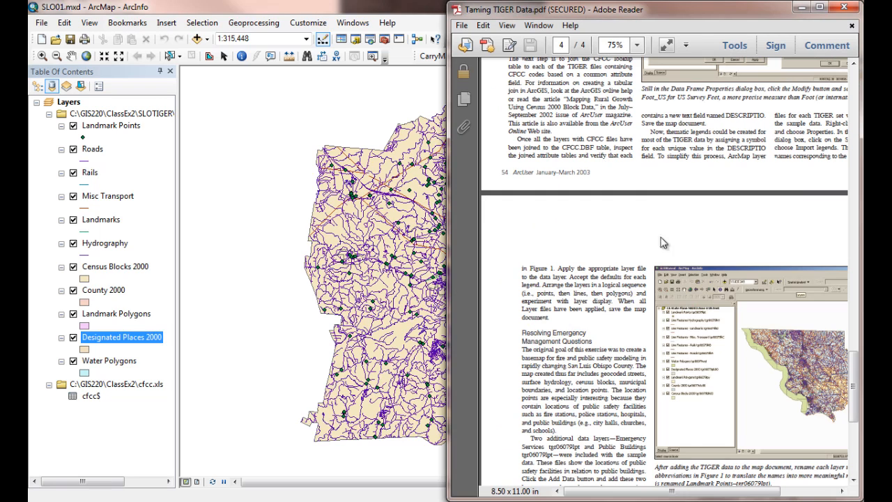
{"action": "scroll", "coordinate": [633, 291], "scroll_direction": "up", "scroll_amount": 6}
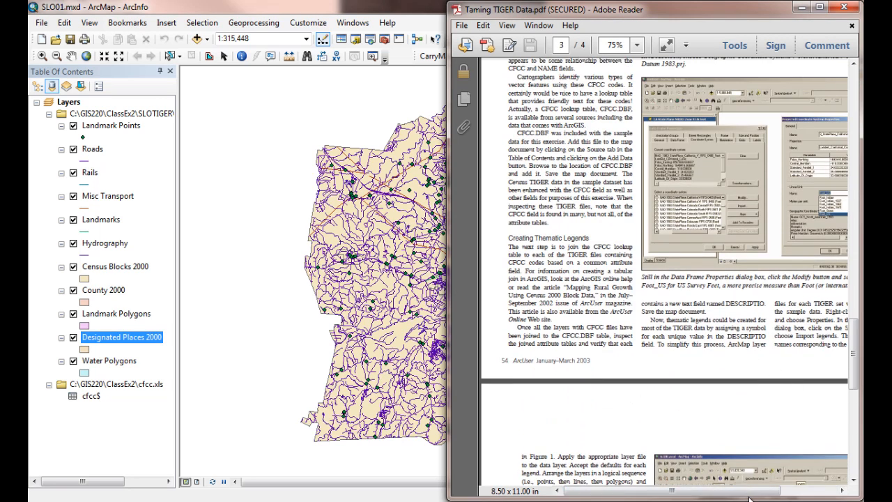
{"action": "left_click_drag", "start_coordinate": [687, 493], "coordinate": [773, 496]}
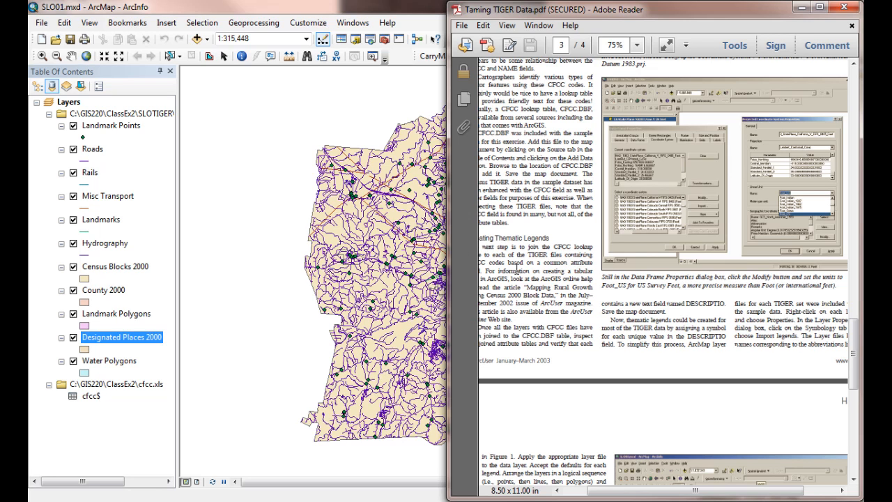
{"action": "left_click", "coordinate": [401, 14]}
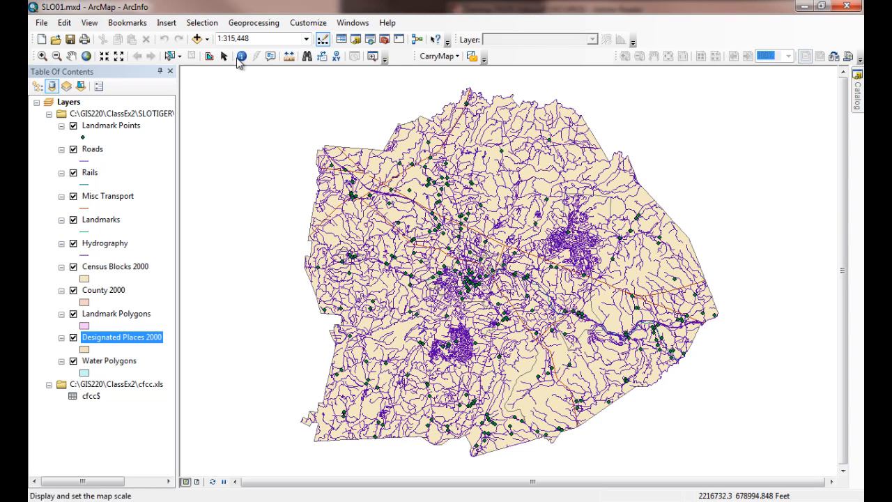
{"action": "left_click", "coordinate": [112, 128]}
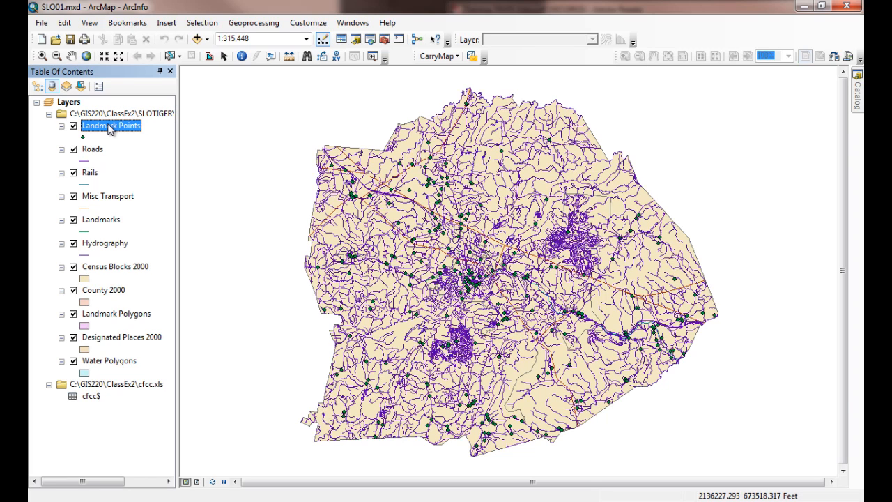
Step: Start saving the Landmark Points layer as a layer file and browse to the SLOTIGER\SHPfiles\LatLon83 folder
{"action": "right_click", "coordinate": [110, 130]}
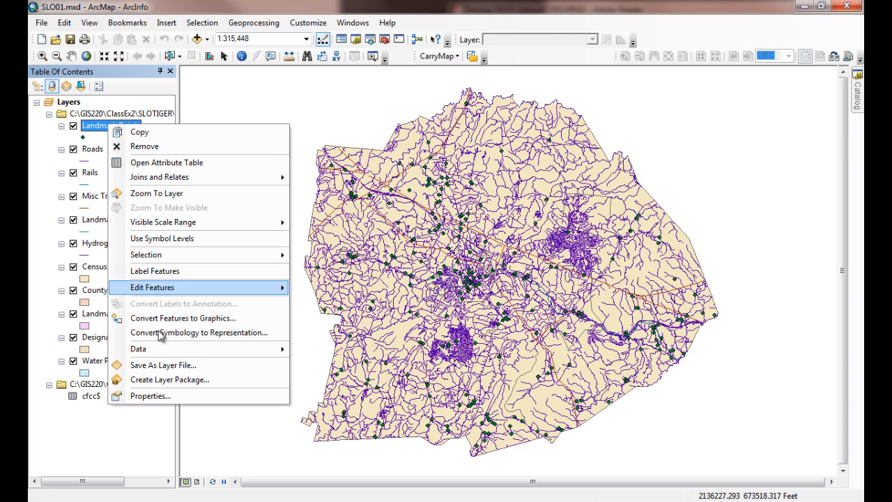
{"action": "left_click", "coordinate": [148, 369]}
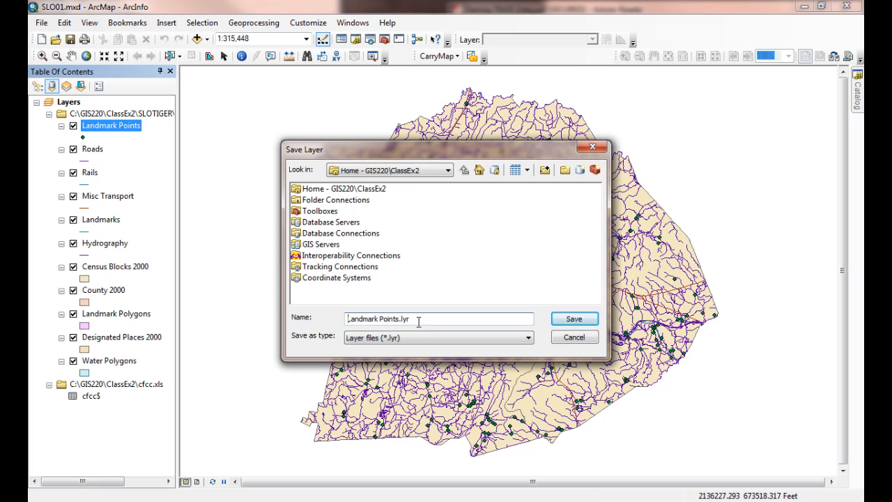
{"action": "double_click", "coordinate": [337, 190]}
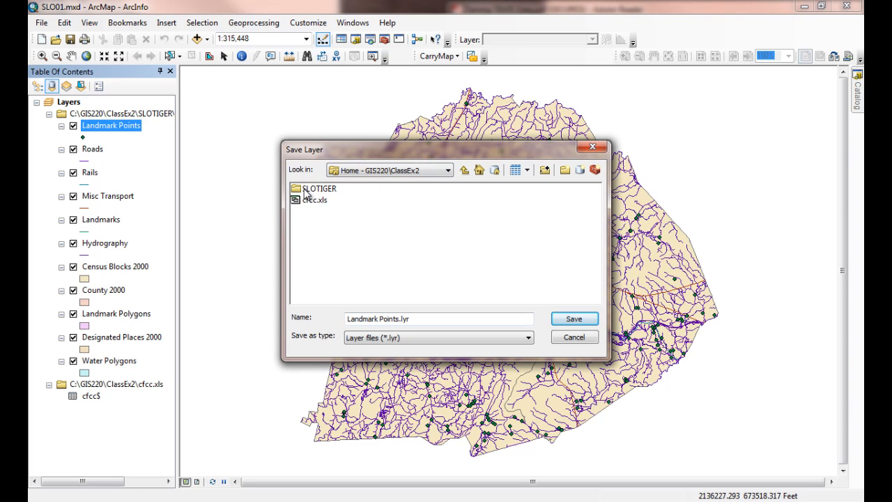
{"action": "double_click", "coordinate": [305, 192]}
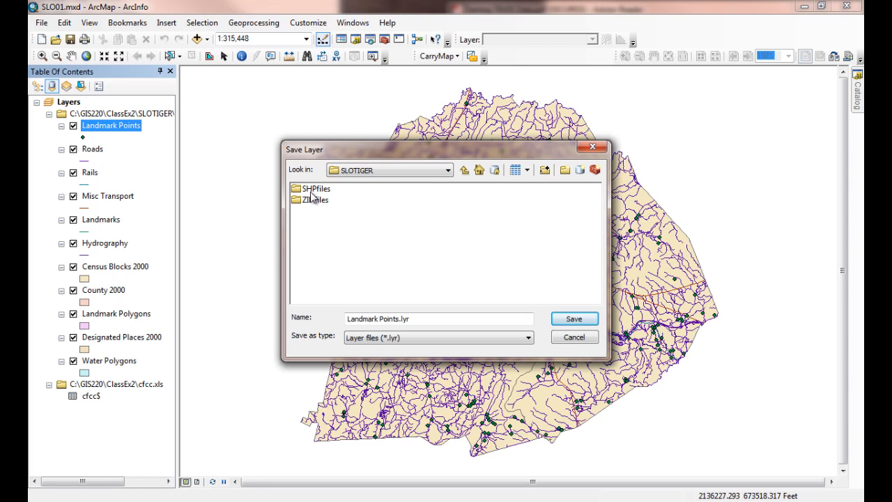
{"action": "double_click", "coordinate": [311, 189]}
{"action": "double_click", "coordinate": [311, 190]}
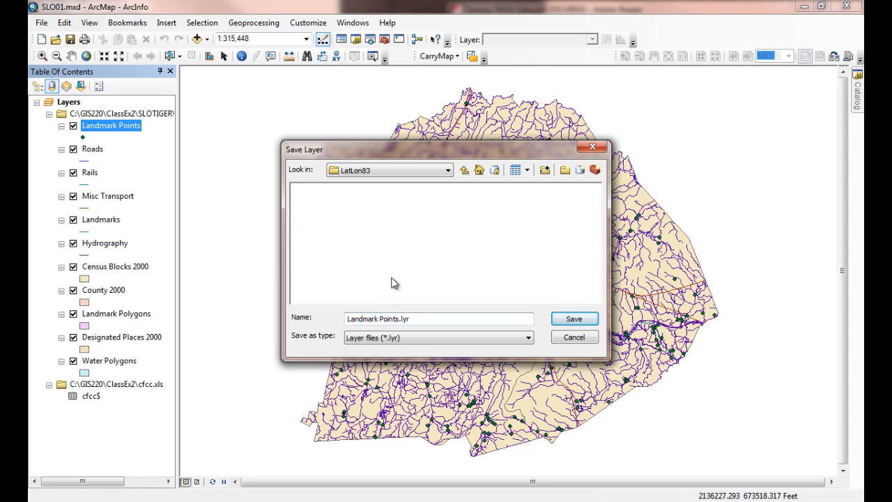
Step: Switch to Windows Explorer to examine the files in the LatLon83 folder, and return to ArcMap's layer saving dialog
{"action": "left_click", "coordinate": [379, 342]}
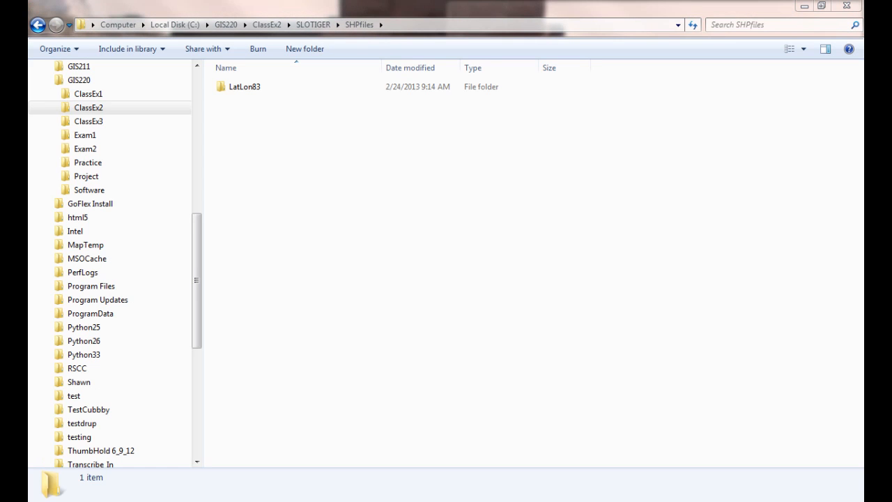
{"action": "left_click", "coordinate": [245, 90]}
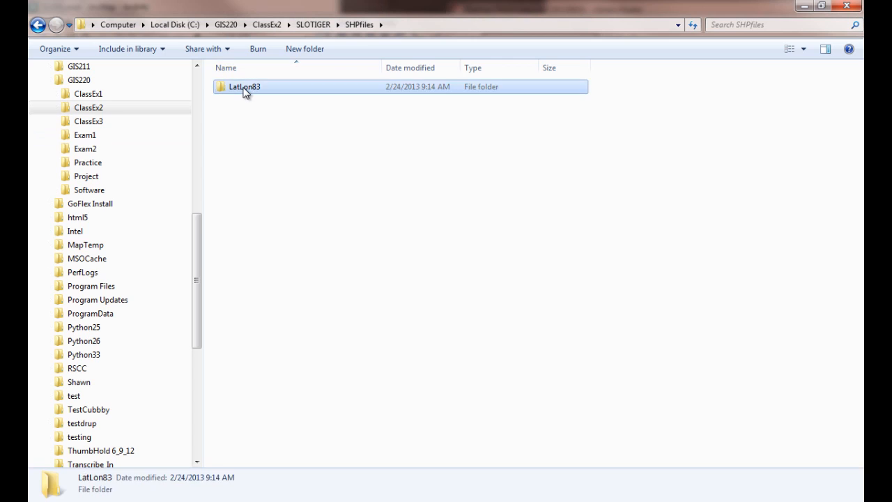
{"action": "double_click", "coordinate": [246, 91]}
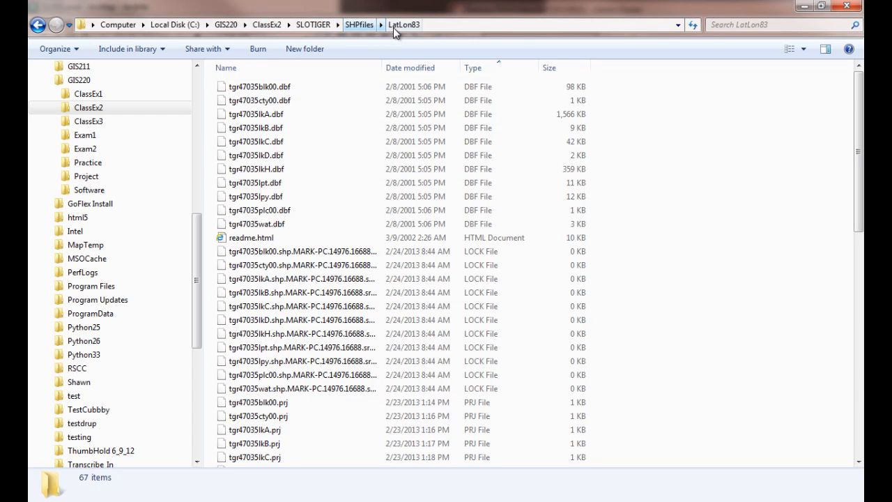
{"action": "left_click", "coordinate": [806, 6]}
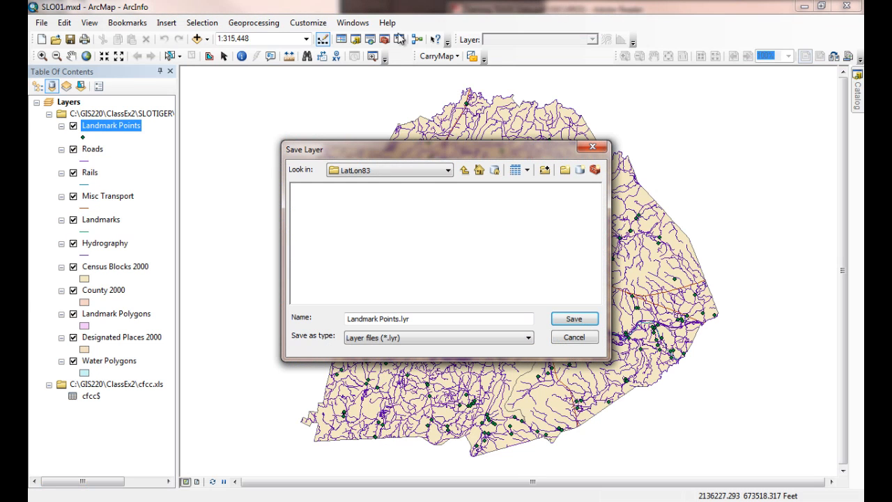
Step: Save the layer as Landmark Points.lyr in the LatLon83 folder, keeping the Layer files (*.lyr) type
{"action": "left_click", "coordinate": [448, 170]}
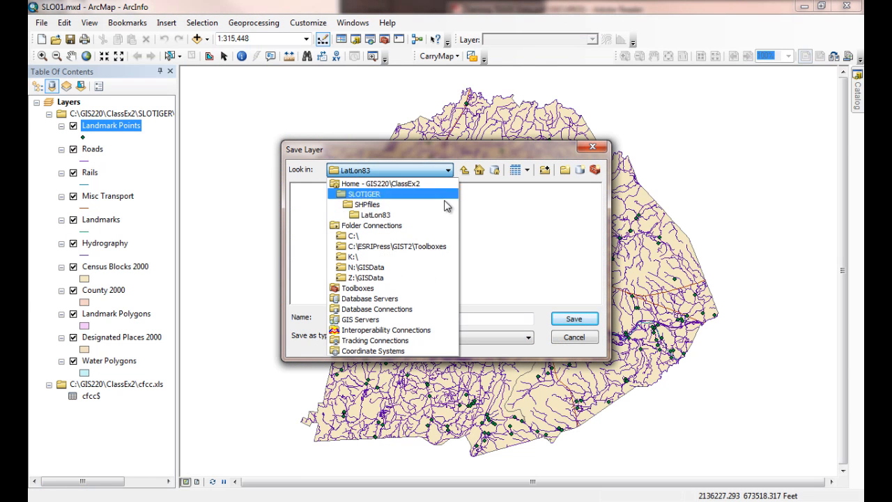
{"action": "left_click", "coordinate": [415, 214]}
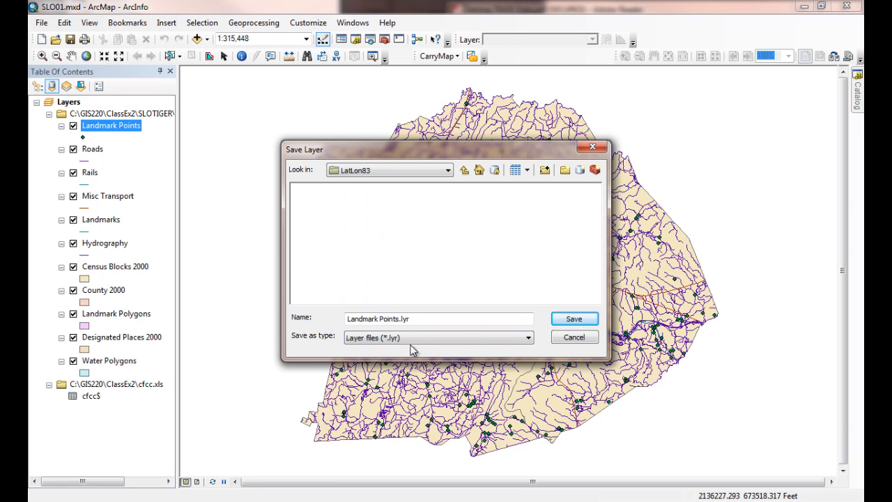
{"action": "left_click", "coordinate": [518, 339]}
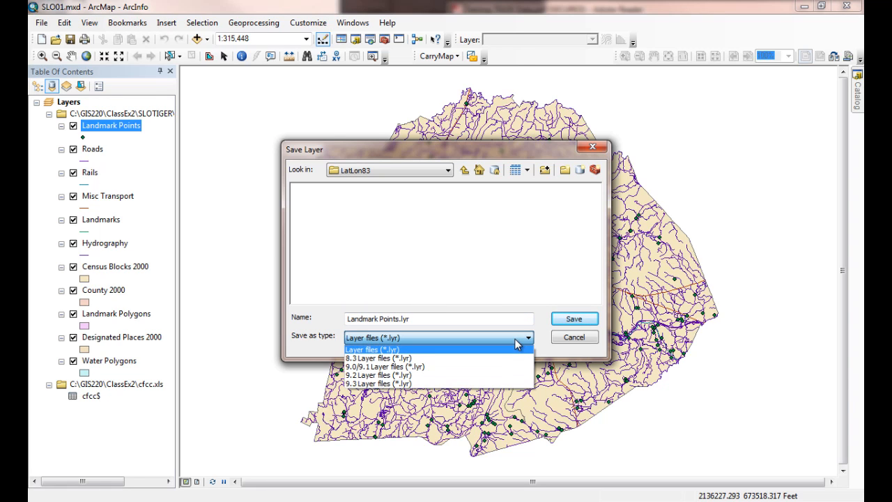
{"action": "left_click", "coordinate": [515, 339]}
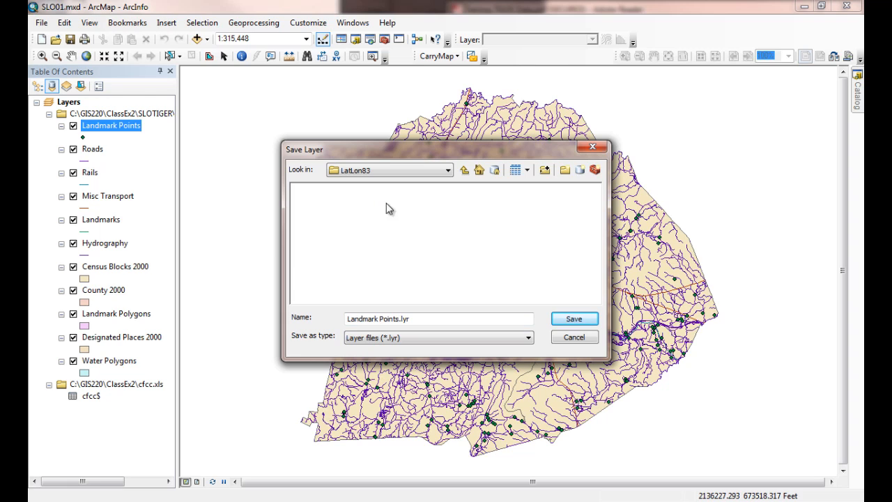
{"action": "left_click", "coordinate": [506, 340]}
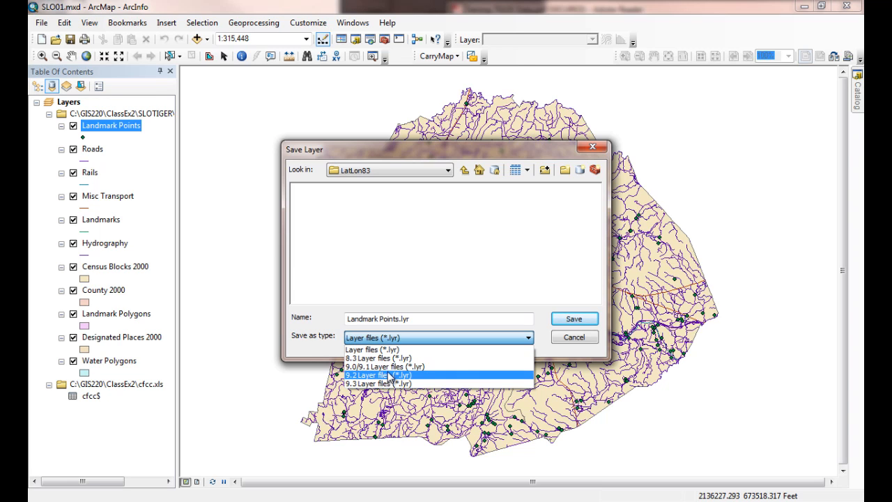
{"action": "left_click", "coordinate": [422, 231]}
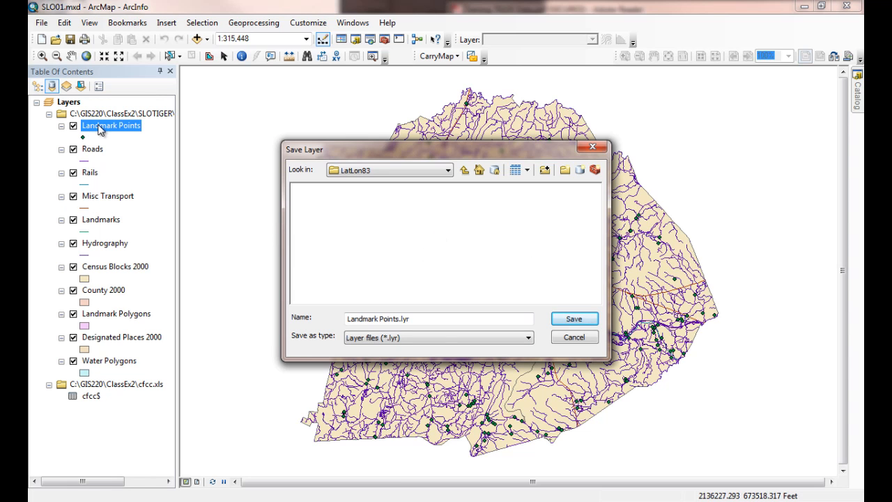
{"action": "left_click", "coordinate": [561, 328]}
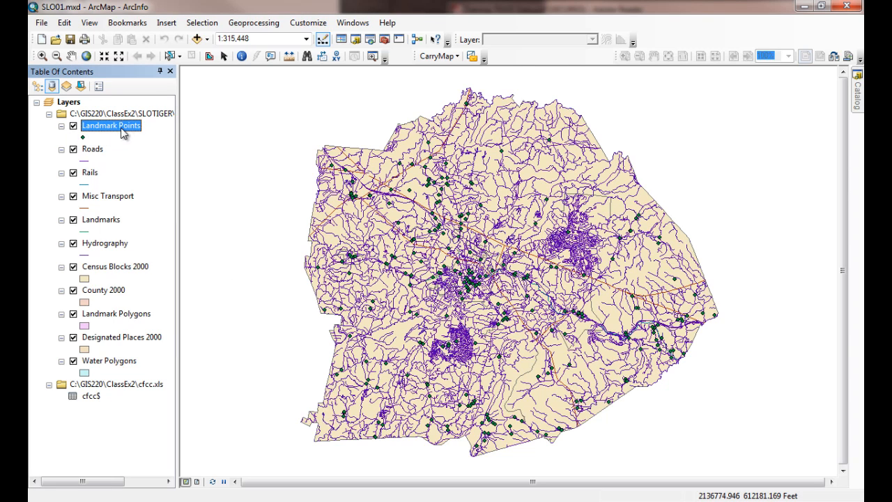
Step: Add Landmark Points.lyr from the SLOTIGER\SHPfiles\LatLon83 folder to the map
{"action": "left_click", "coordinate": [199, 41]}
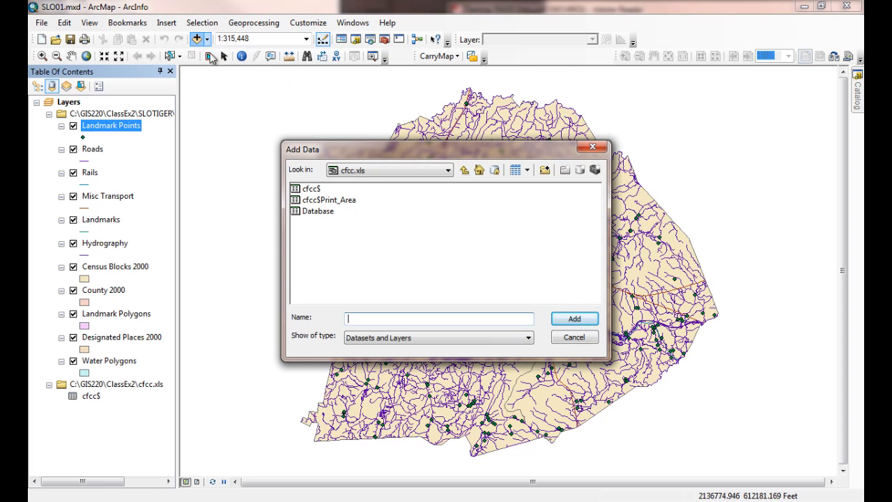
{"action": "left_click", "coordinate": [464, 171]}
{"action": "double_click", "coordinate": [319, 190]}
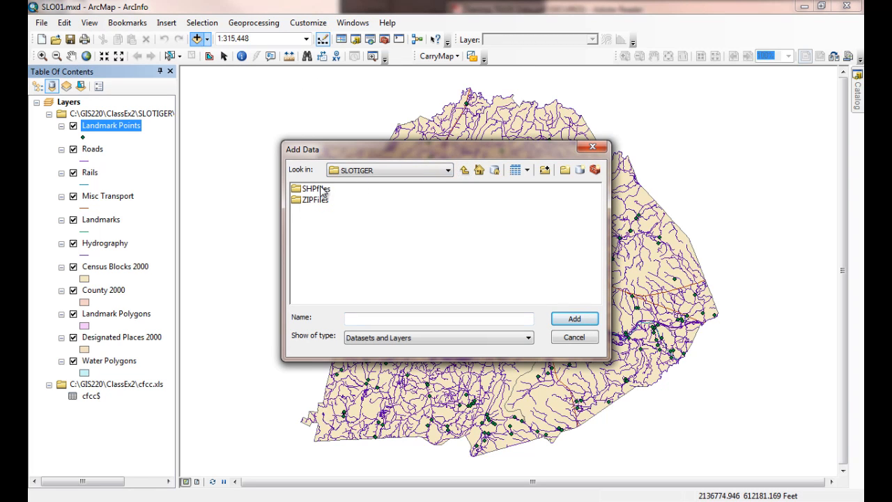
{"action": "double_click", "coordinate": [312, 190]}
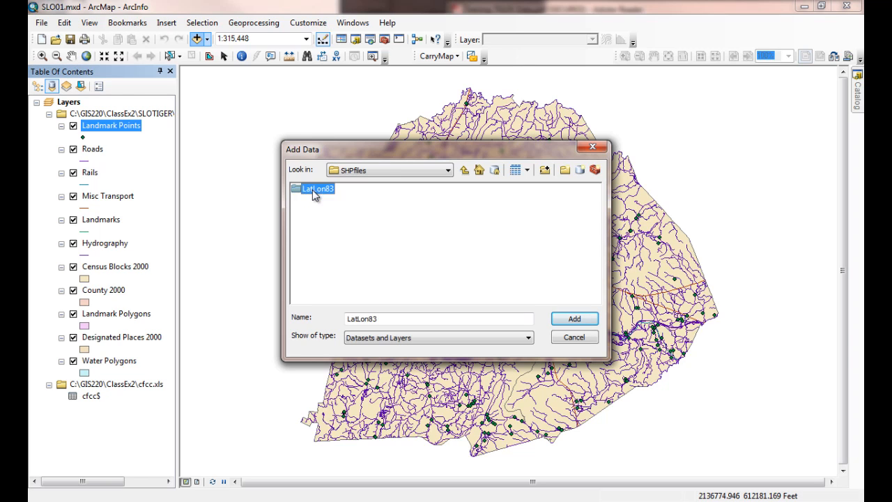
{"action": "double_click", "coordinate": [313, 190]}
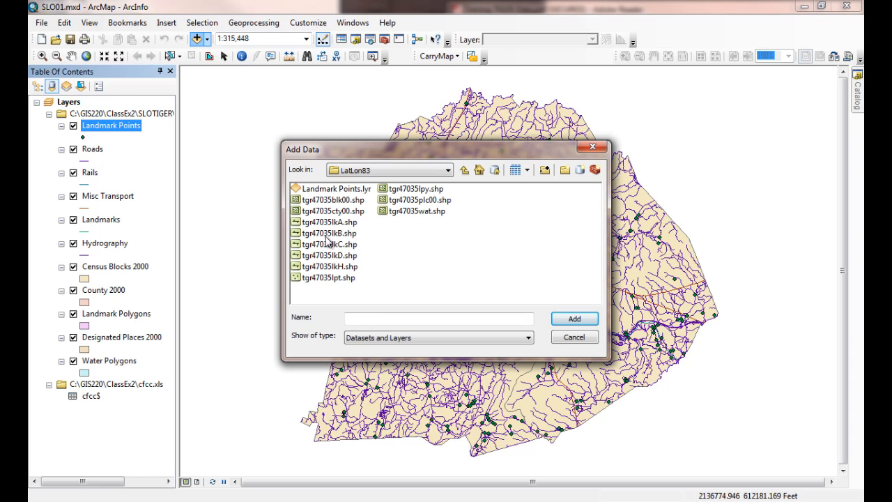
{"action": "left_click", "coordinate": [332, 190]}
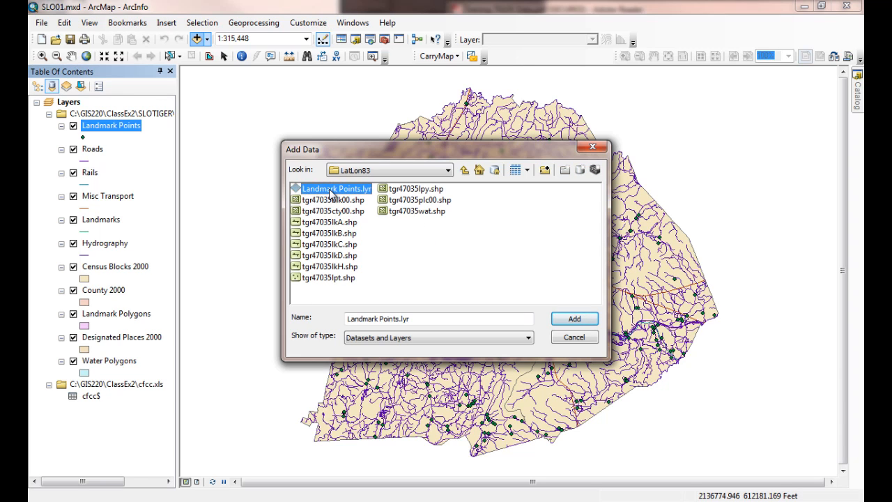
{"action": "left_click", "coordinate": [576, 323]}
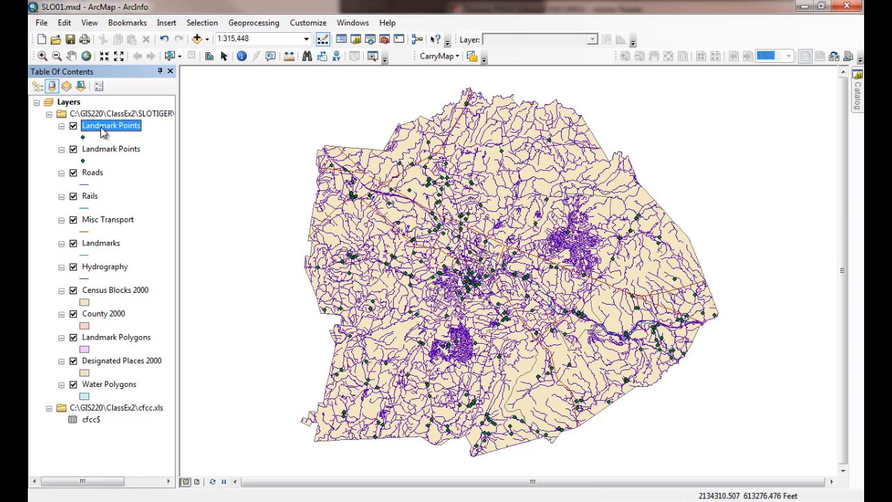
Step: Check the attribute table of the newly added Landmark Points layer for the joined fields, and close the table
{"action": "right_click", "coordinate": [103, 133]}
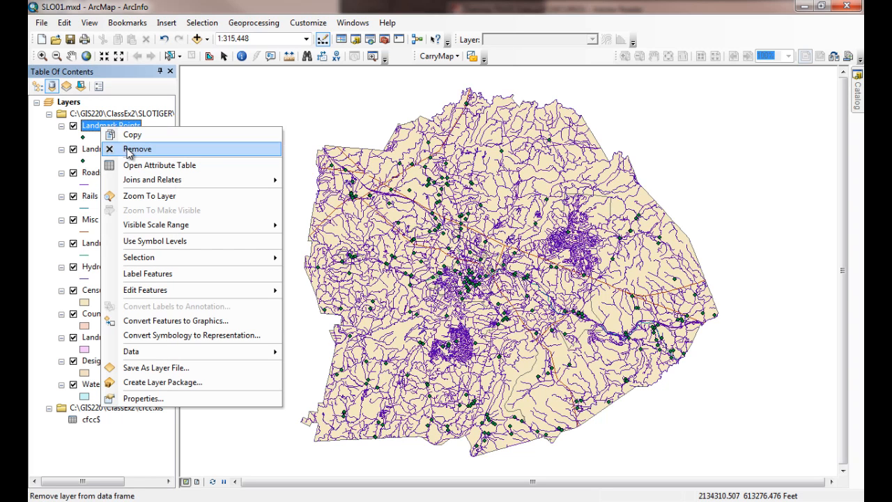
{"action": "left_click", "coordinate": [134, 164]}
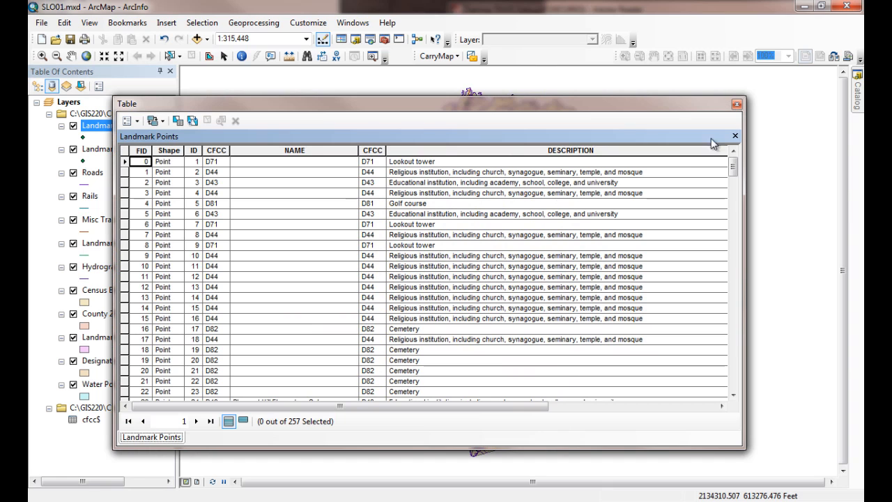
{"action": "left_click", "coordinate": [737, 105]}
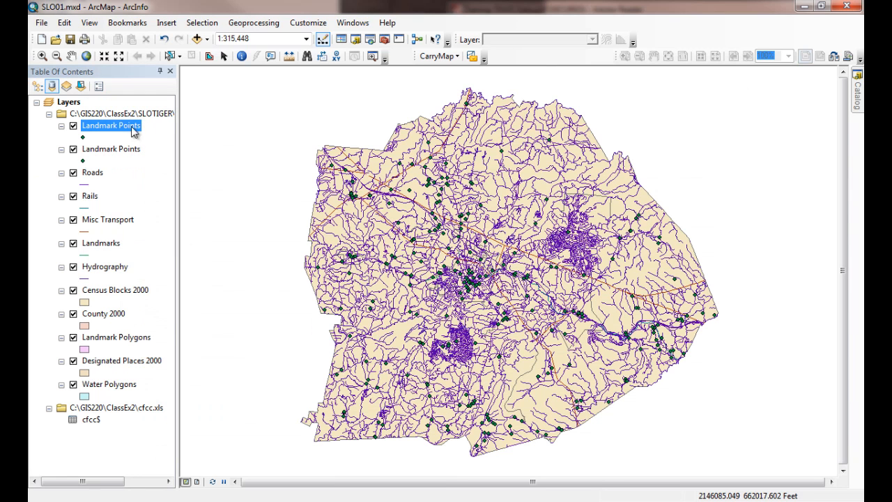
Step: Check the joined CFCC and DESCRIPTION fields in the original Landmark Points layer's attribute table, and close the table
{"action": "left_click", "coordinate": [102, 152]}
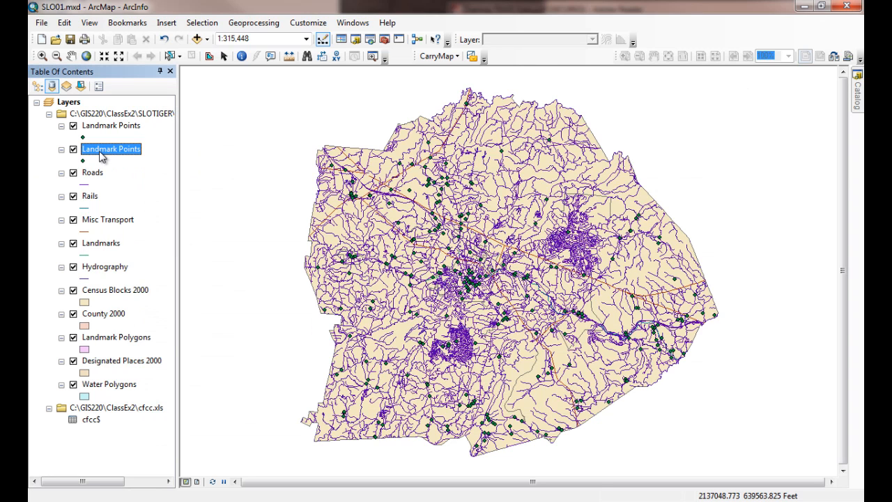
{"action": "right_click", "coordinate": [101, 155]}
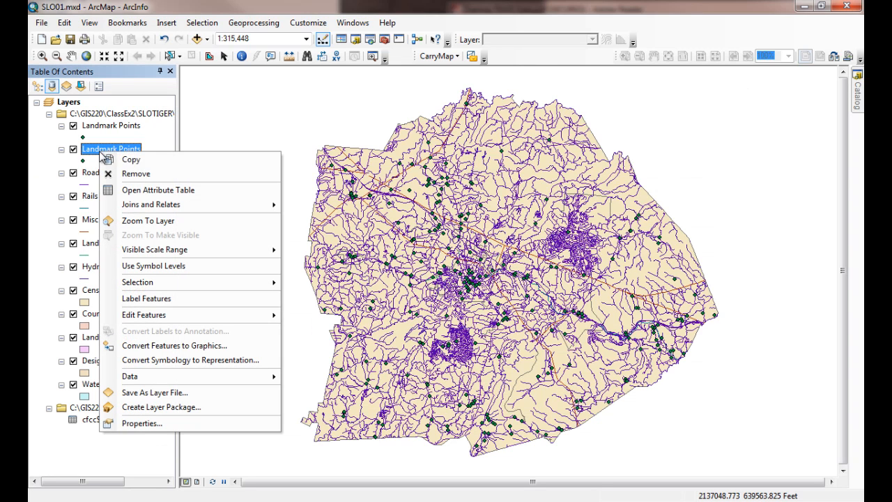
{"action": "left_click", "coordinate": [130, 191]}
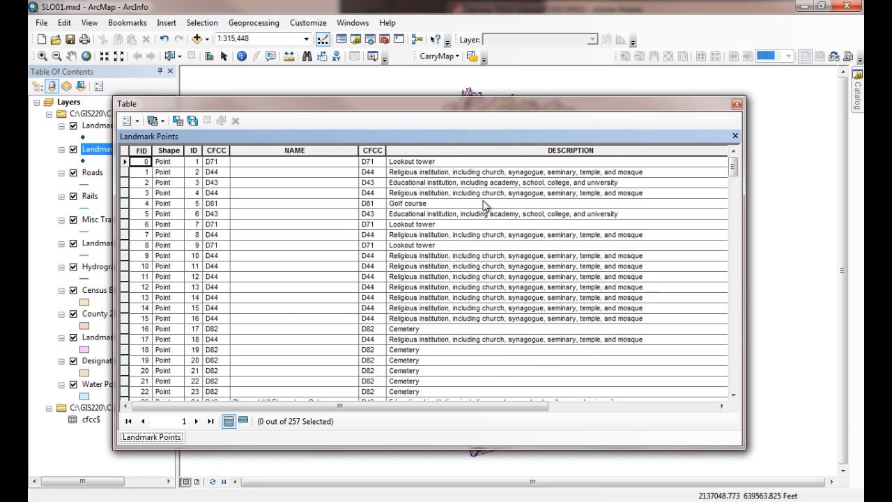
{"action": "left_click", "coordinate": [459, 153]}
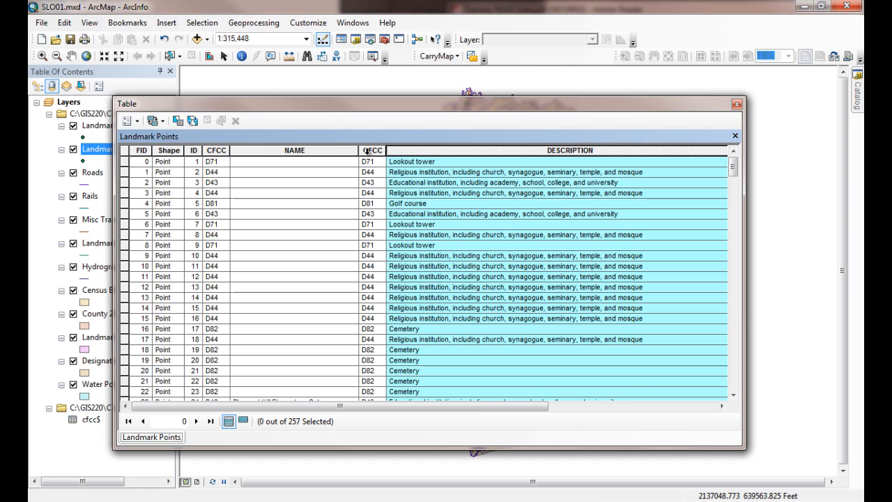
{"action": "left_click", "coordinate": [370, 152]}
{"action": "left_click", "coordinate": [465, 151]}
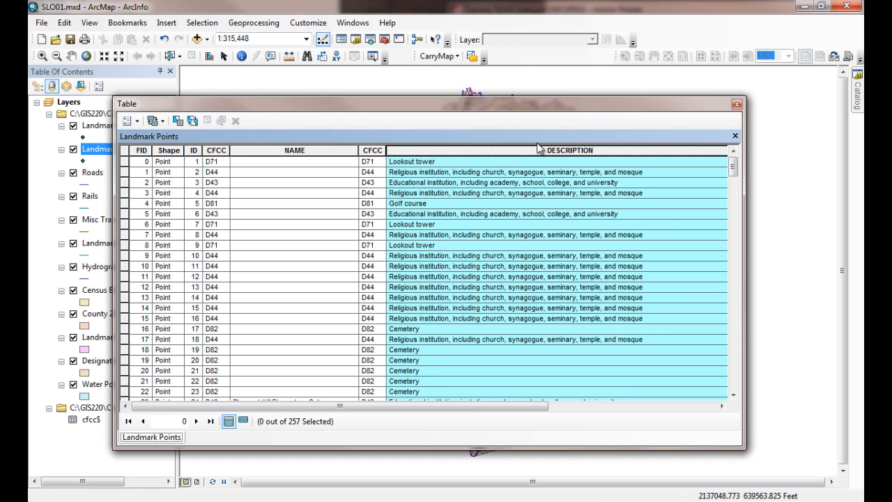
{"action": "left_click", "coordinate": [736, 104]}
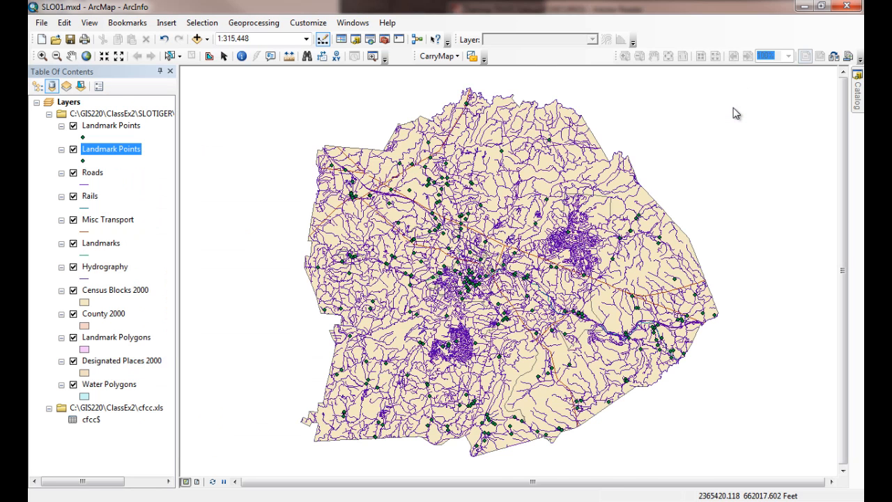
Step: Remove the duplicate Landmark Points layer added from the layer file
{"action": "left_click", "coordinate": [93, 129]}
{"action": "right_click", "coordinate": [93, 130]}
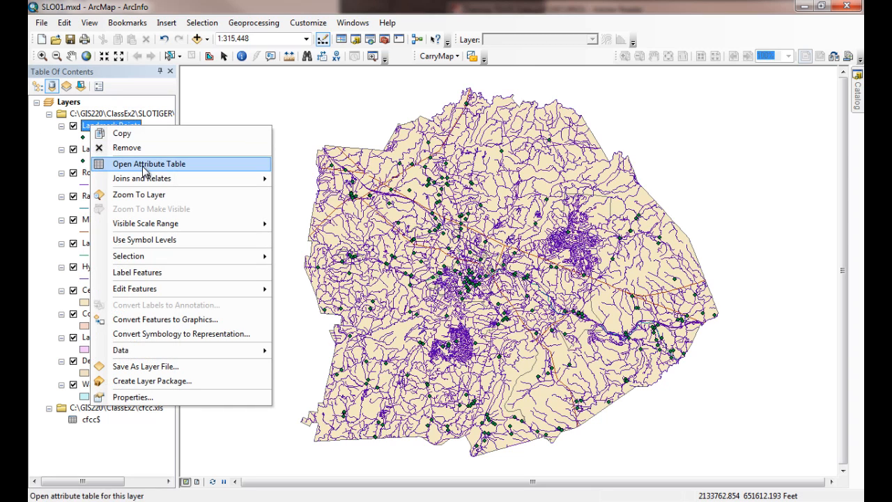
{"action": "left_click", "coordinate": [122, 147]}
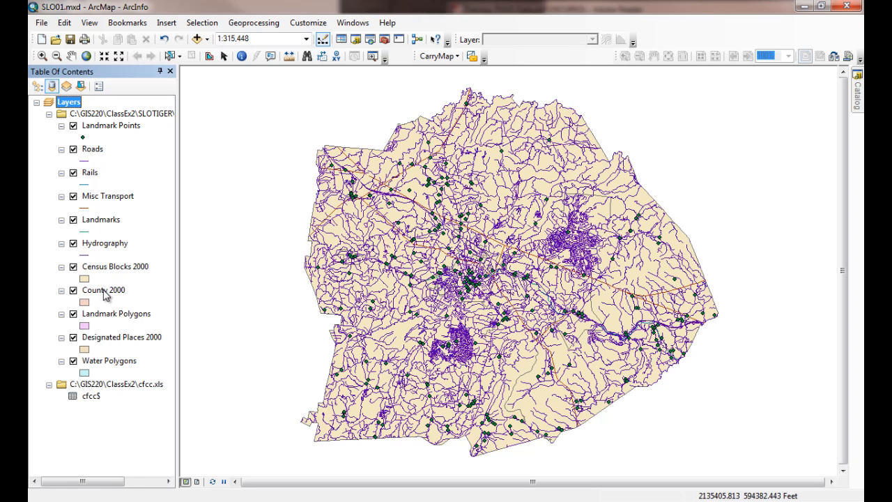
Step: Try to move the County 2000 layer up the layer list next to Landmark Points
{"action": "left_click_drag", "start_coordinate": [103, 289], "coordinate": [119, 123]}
{"action": "left_click_drag", "start_coordinate": [102, 289], "coordinate": [108, 133]}
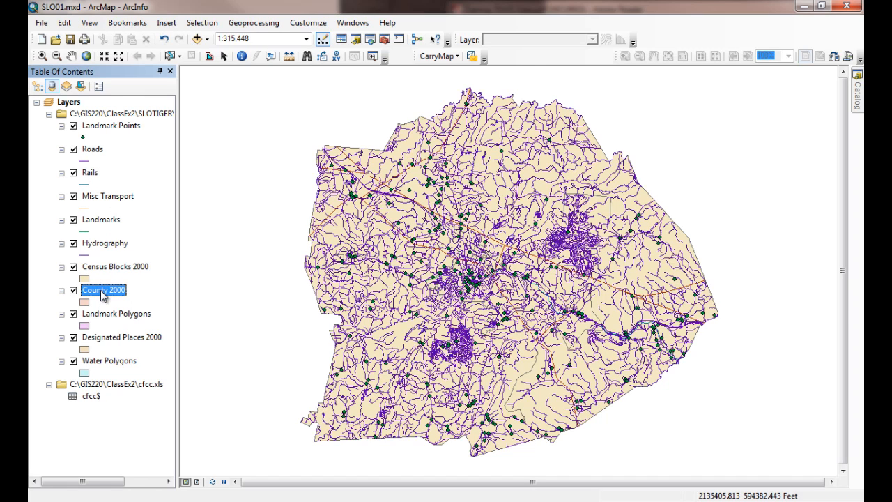
{"action": "left_click_drag", "start_coordinate": [101, 290], "coordinate": [109, 142]}
Step: List the layers by drawing order and move County 2000 to the top, above Landmark Points
{"action": "left_click", "coordinate": [38, 86]}
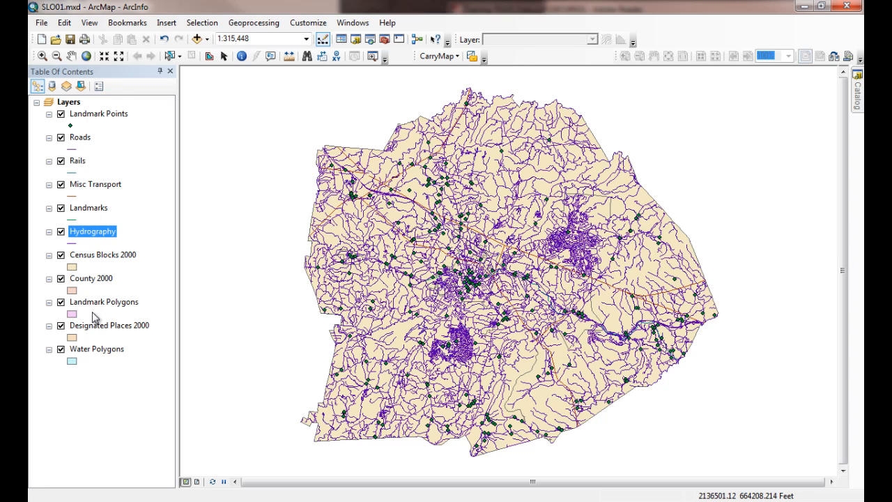
{"action": "left_click", "coordinate": [90, 278]}
{"action": "left_click_drag", "start_coordinate": [91, 277], "coordinate": [96, 111]}
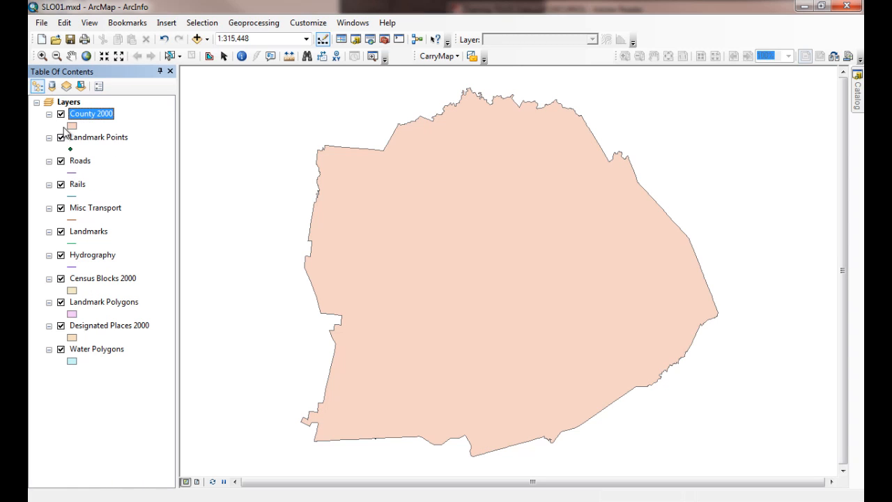
Step: Give the County 2000 layer a hollow fill symbol with a black outline of width 2
{"action": "left_click", "coordinate": [71, 126]}
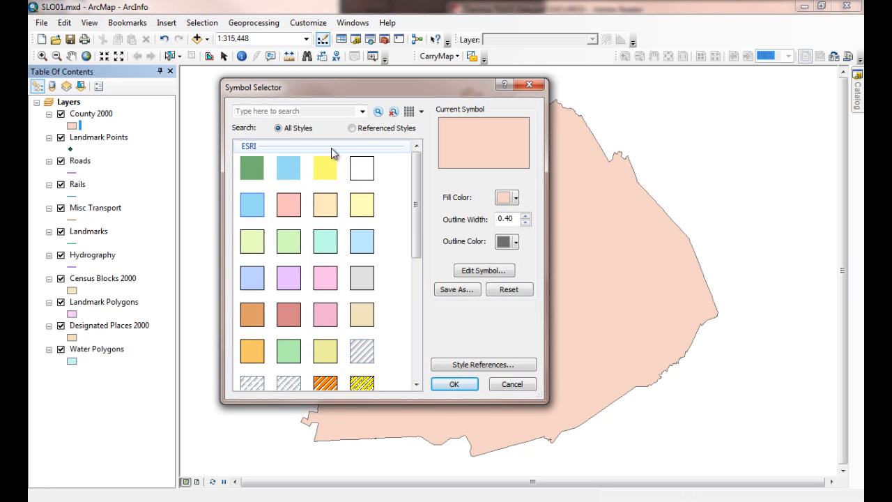
{"action": "left_click", "coordinate": [361, 175]}
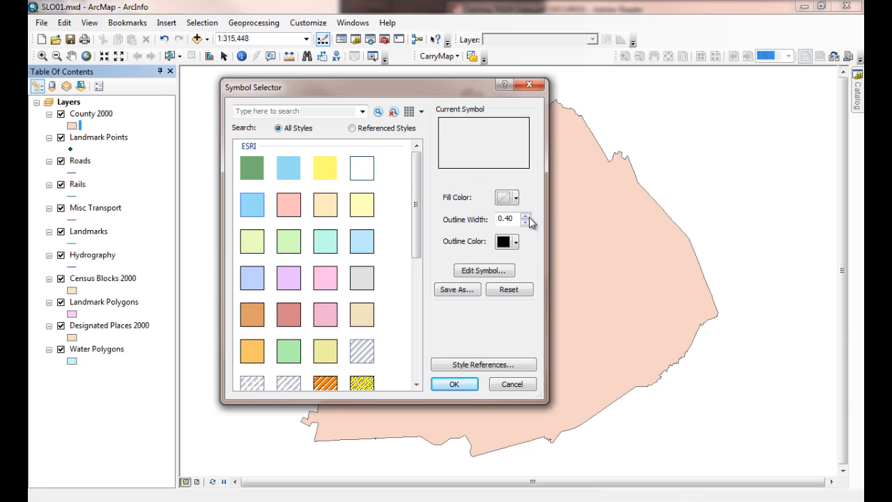
{"action": "type", "text": "2"}
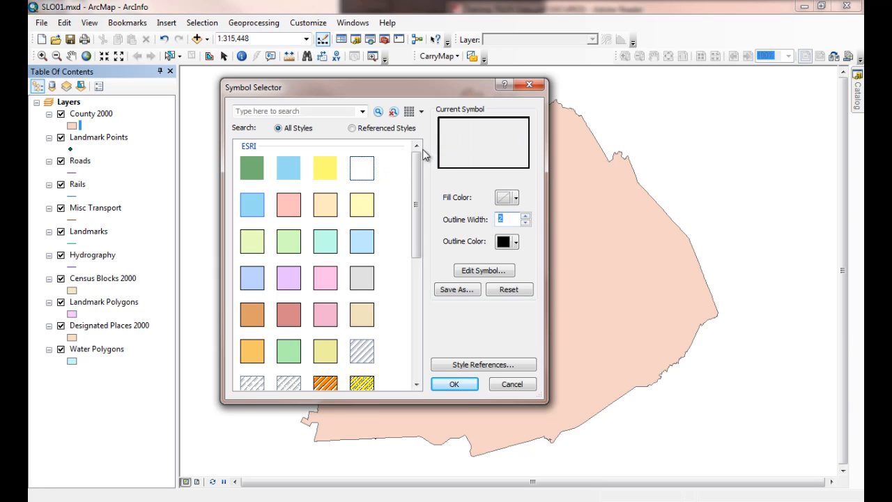
{"action": "left_click", "coordinate": [449, 384]}
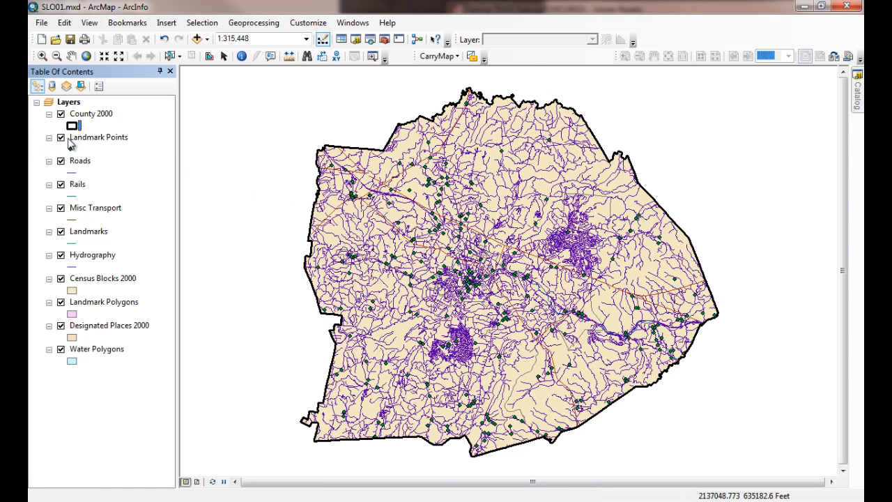
Step: Change the fill color of the Water Polygons layer to bright blue
{"action": "left_click", "coordinate": [73, 361]}
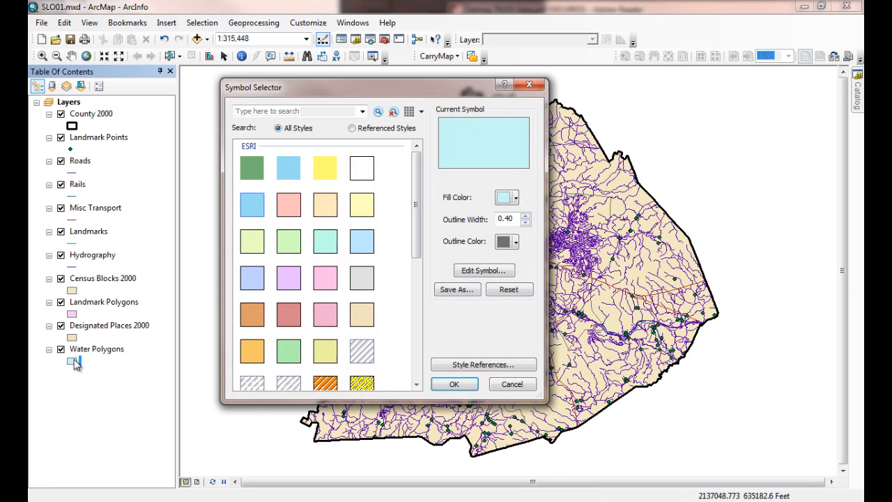
{"action": "left_click", "coordinate": [516, 198]}
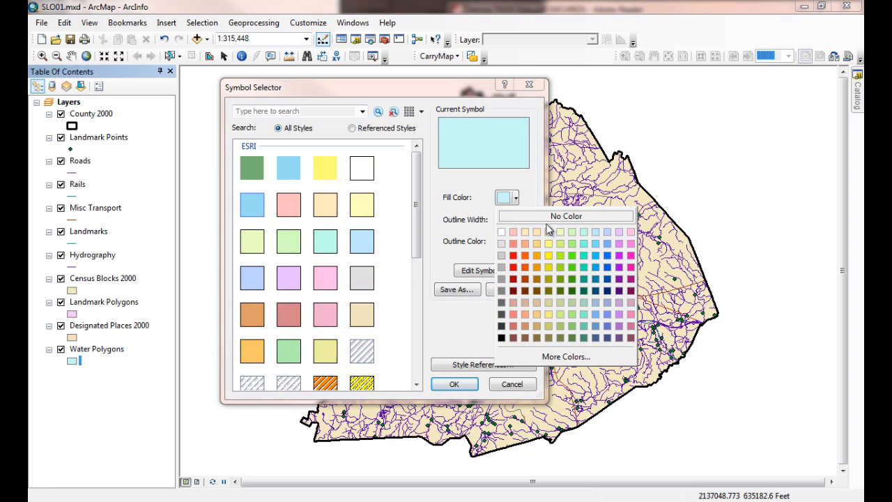
{"action": "left_click", "coordinate": [607, 256]}
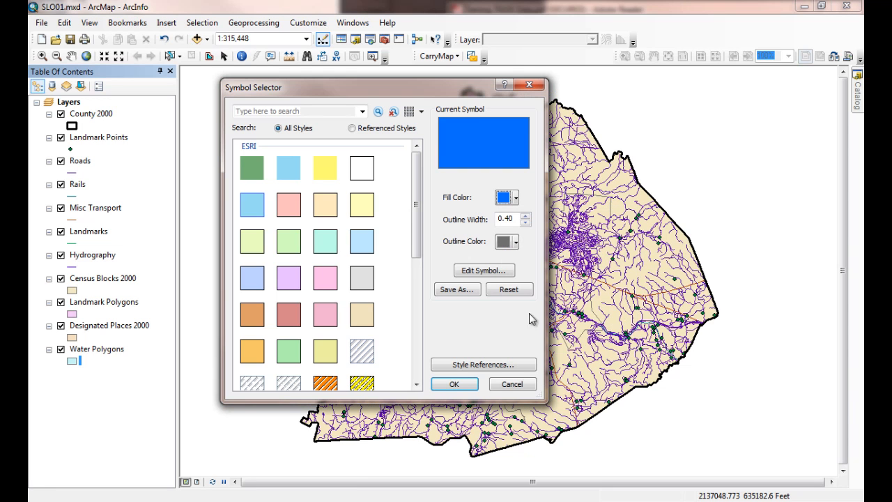
{"action": "left_click", "coordinate": [453, 384]}
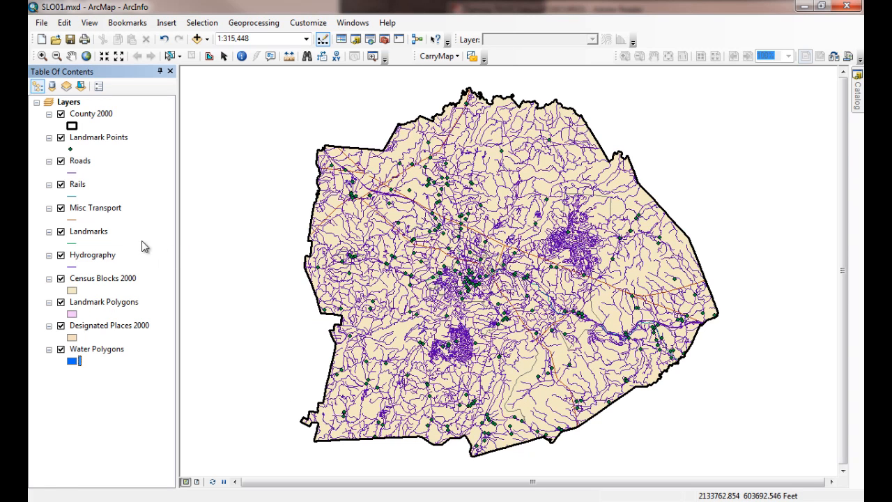
Step: Change the Hydrography line color to the same bright blue as the Water Polygons layer
{"action": "left_click", "coordinate": [79, 265]}
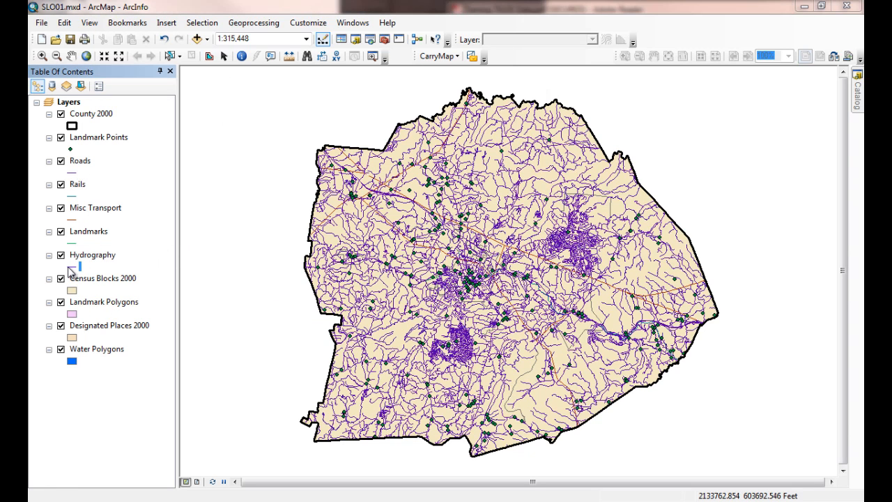
{"action": "left_click", "coordinate": [501, 196]}
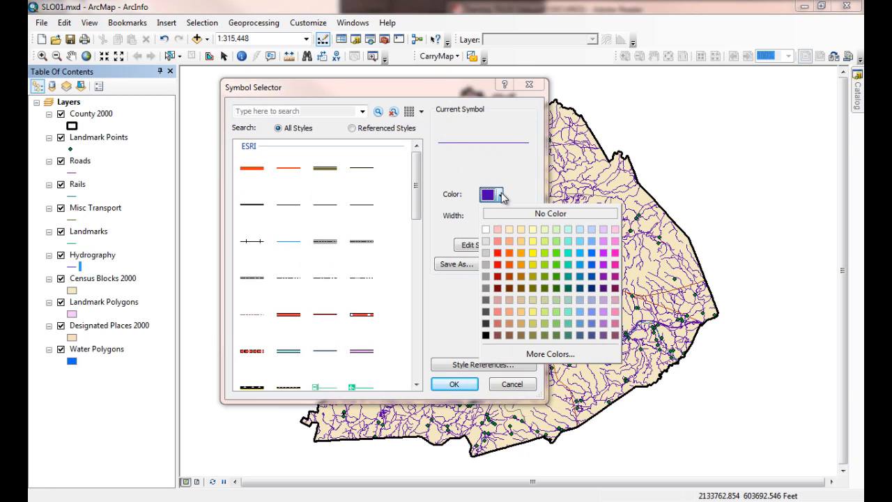
{"action": "left_click", "coordinate": [591, 258]}
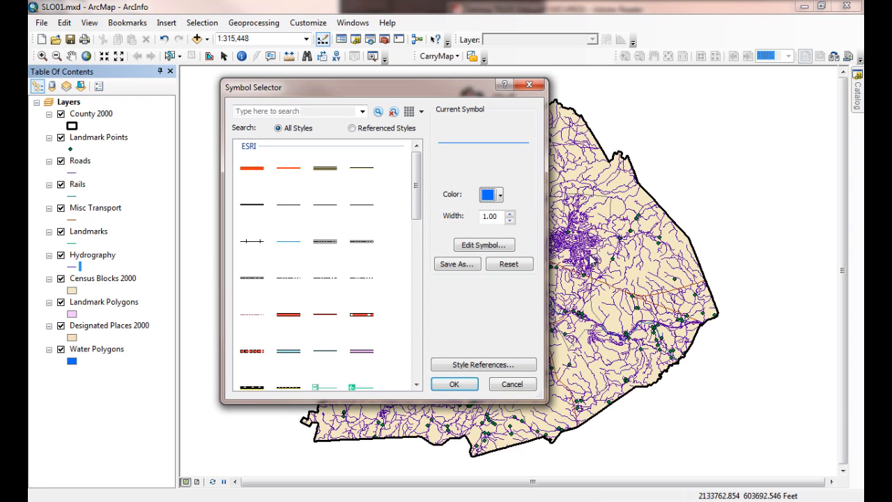
{"action": "left_click", "coordinate": [450, 385]}
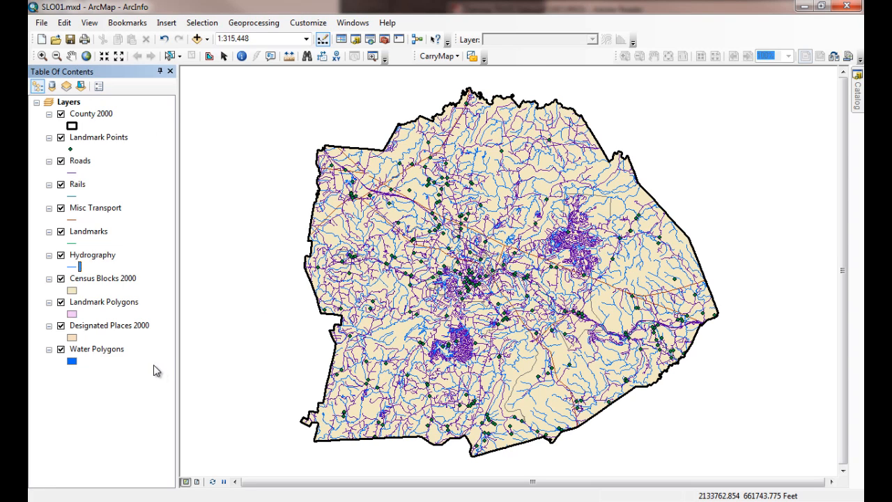
{"action": "left_click", "coordinate": [98, 350]}
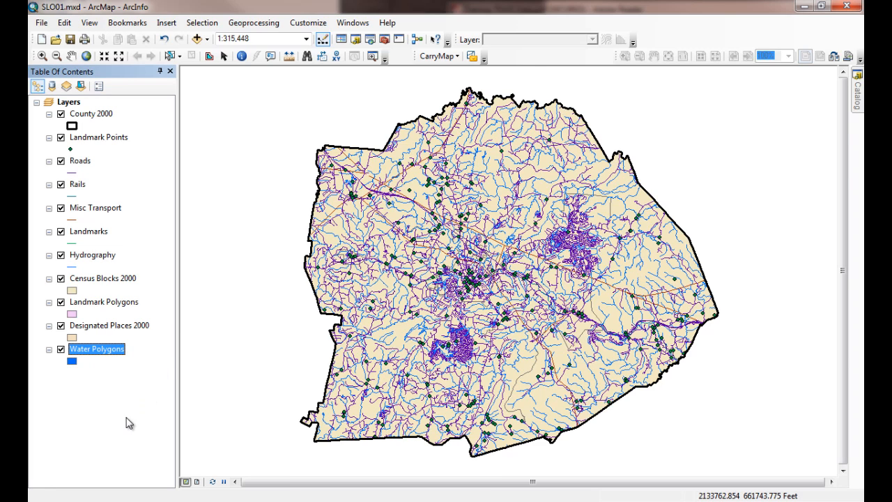
{"action": "left_click", "coordinate": [125, 376]}
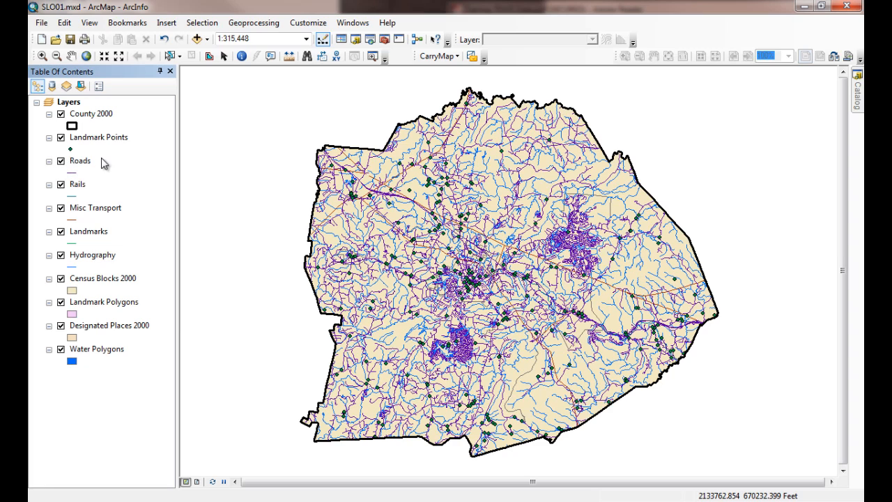
Step: Symbolize the Roads layer by unique values of the DESCRIPTION field, adding all values, and apply the symbology
{"action": "left_click", "coordinate": [79, 163]}
{"action": "right_click", "coordinate": [81, 160]}
{"action": "left_click", "coordinate": [124, 430]}
{"action": "left_click", "coordinate": [437, 123]}
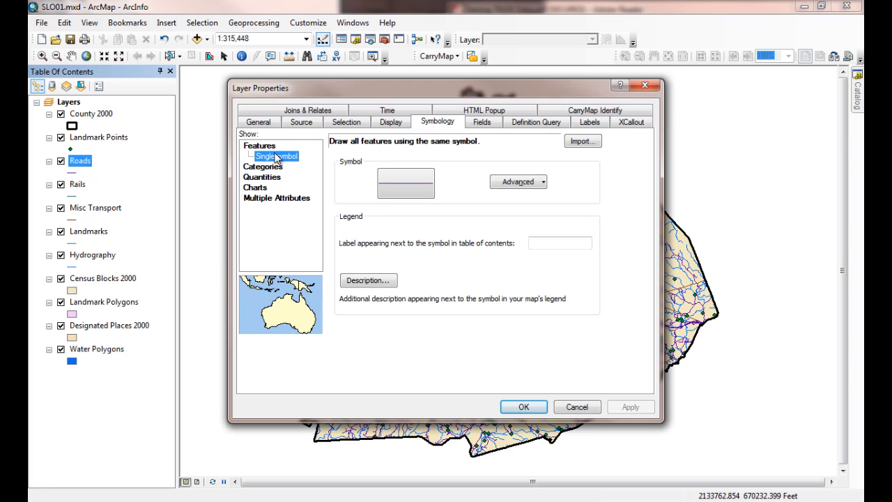
{"action": "left_click", "coordinate": [258, 168]}
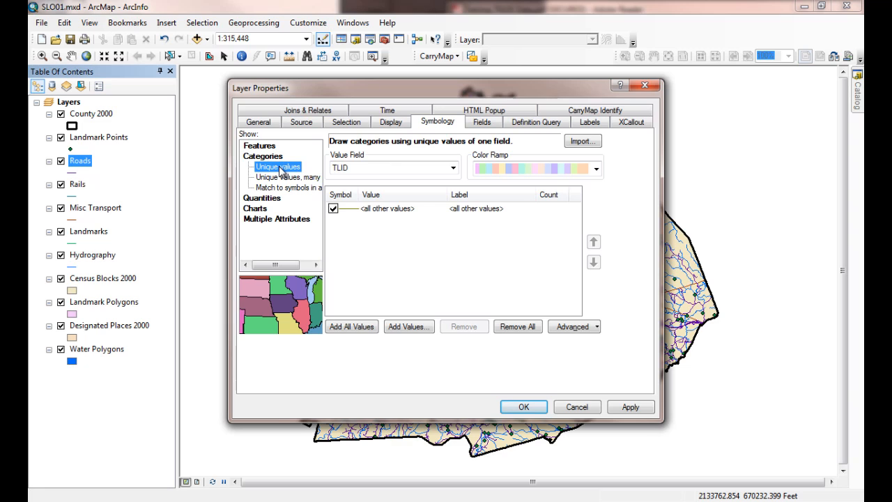
{"action": "left_click", "coordinate": [453, 169]}
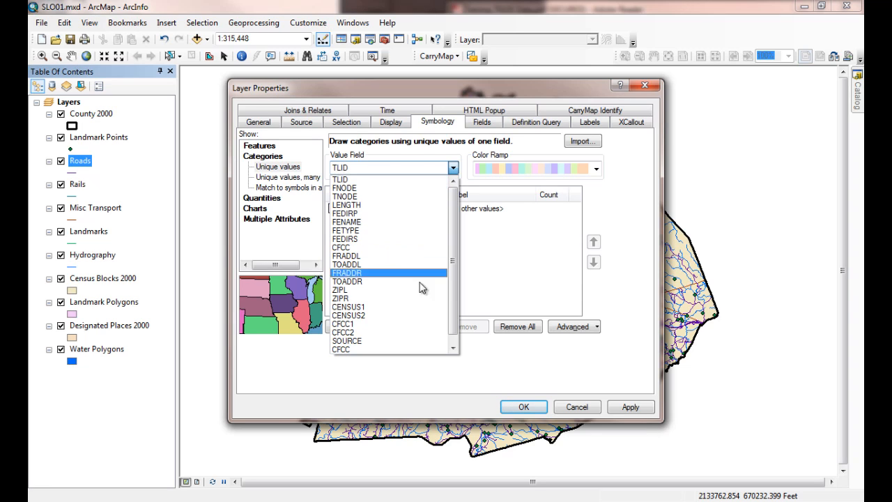
{"action": "scroll", "coordinate": [446, 262], "scroll_direction": "down", "scroll_amount": 2}
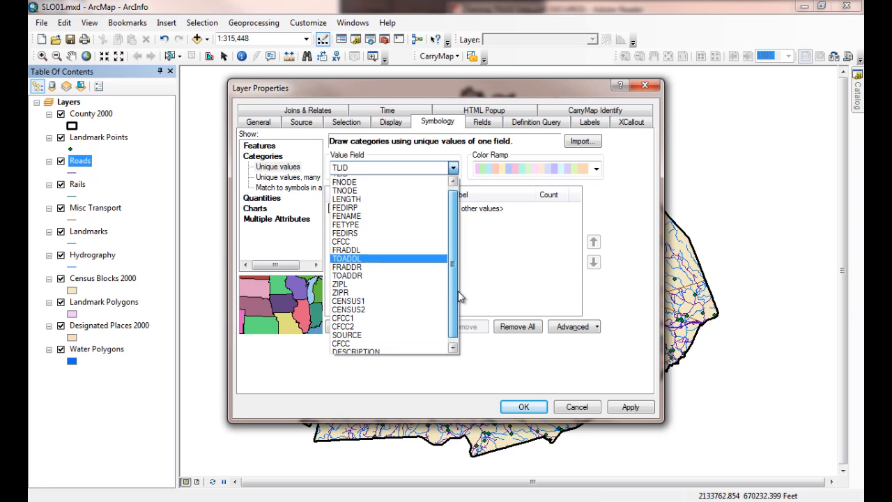
{"action": "left_click", "coordinate": [377, 351]}
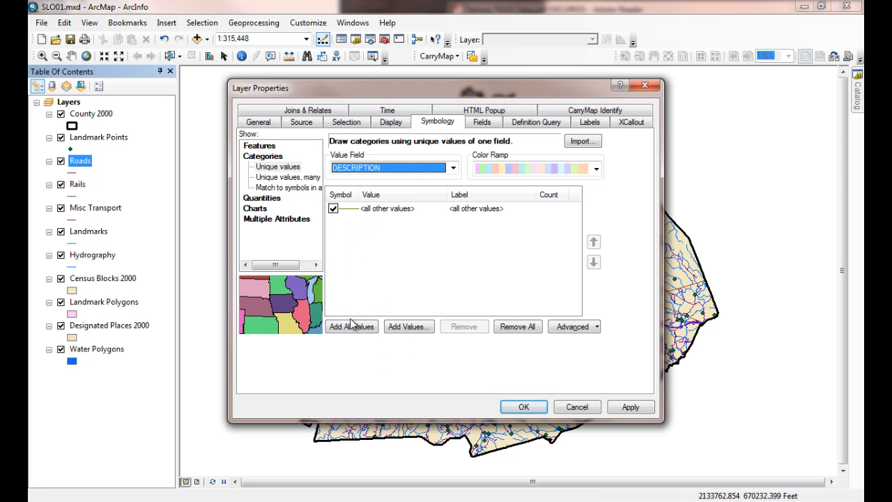
{"action": "left_click", "coordinate": [350, 332]}
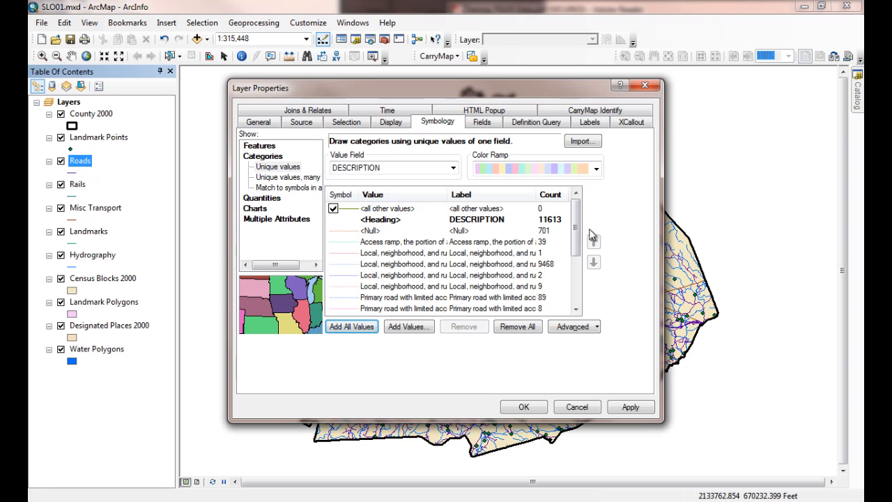
{"action": "left_click", "coordinate": [631, 407]}
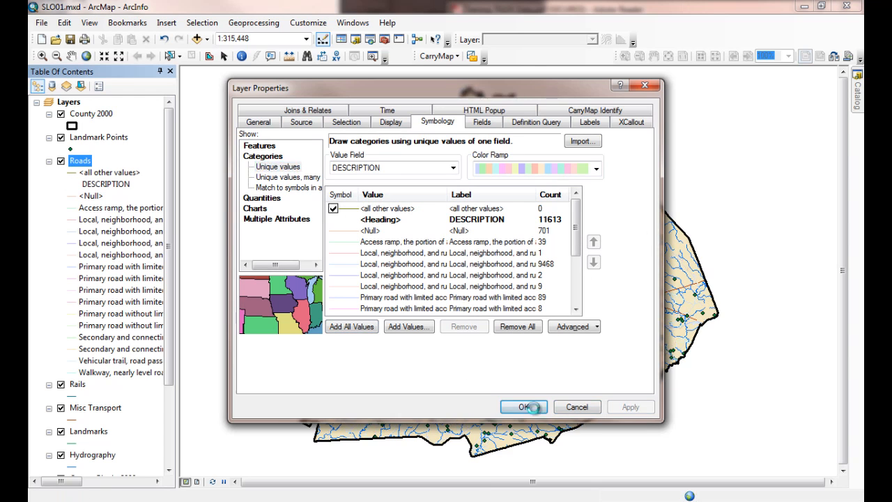
{"action": "left_click", "coordinate": [523, 407]}
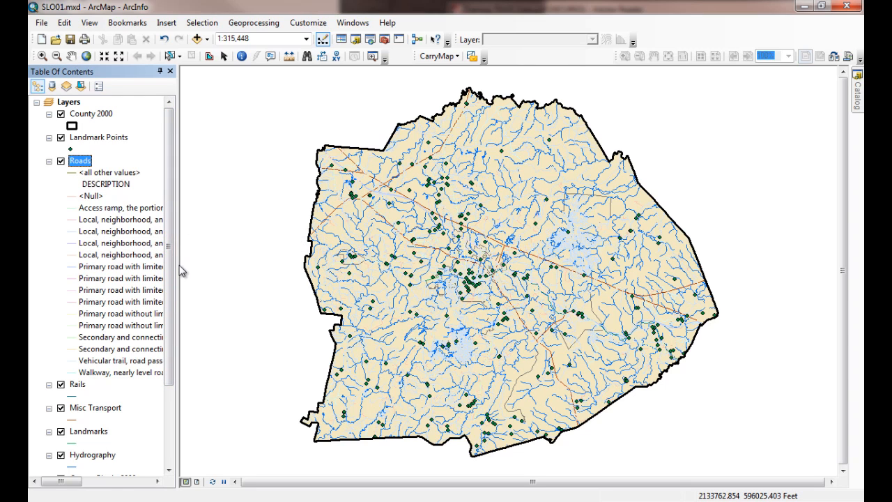
Step: Widen the layer list, and examine the joined CFCC and DESCRIPTION fields in the Roads attribute table
{"action": "left_click_drag", "start_coordinate": [178, 265], "coordinate": [201, 258]}
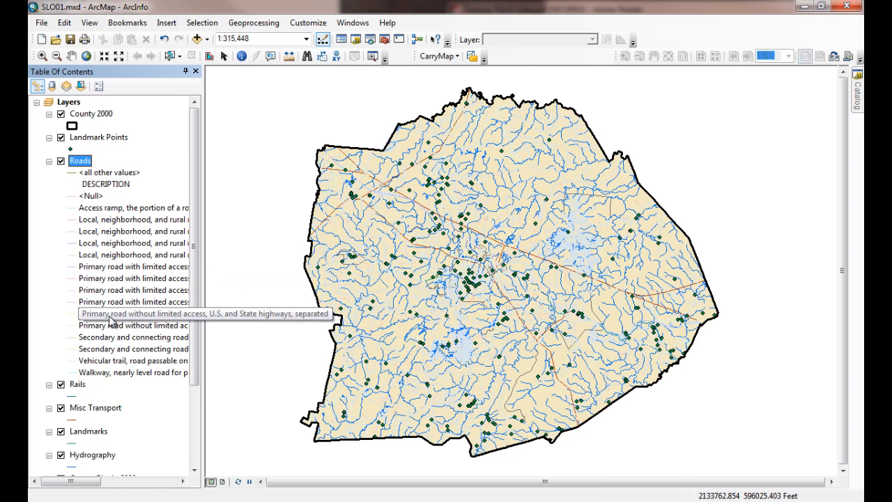
{"action": "right_click", "coordinate": [83, 163]}
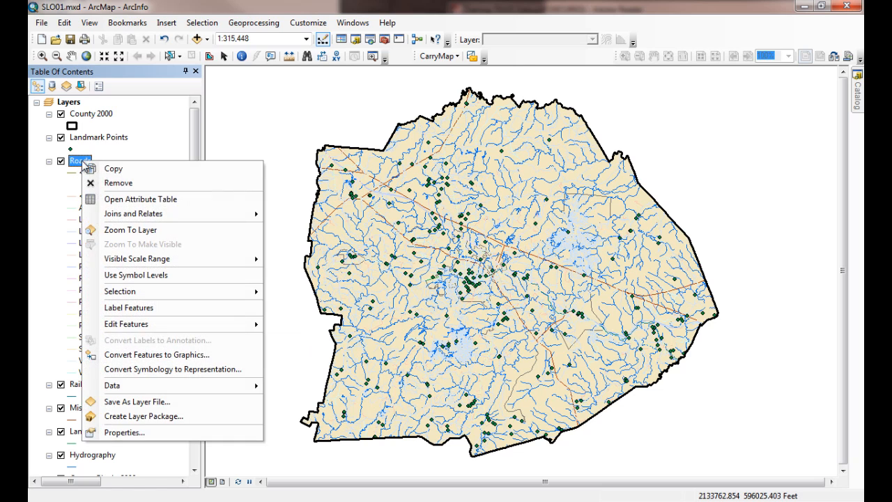
{"action": "left_click", "coordinate": [130, 201]}
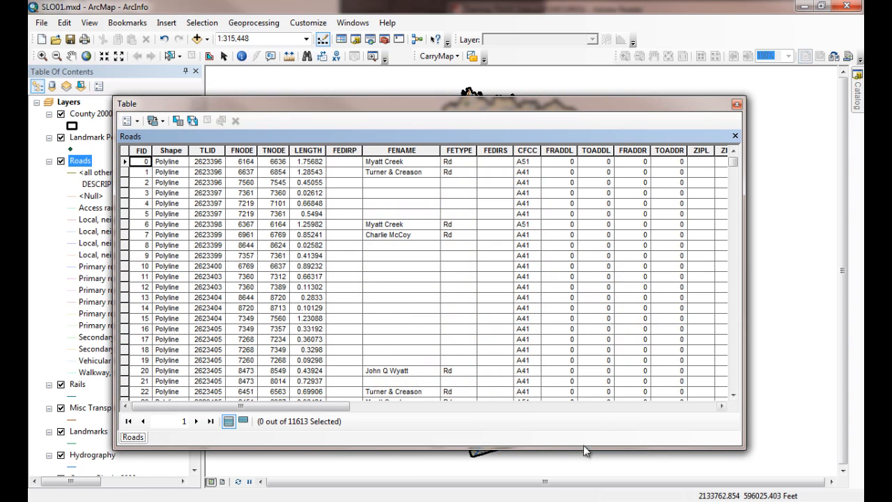
{"action": "left_click_drag", "start_coordinate": [583, 448], "coordinate": [583, 351]}
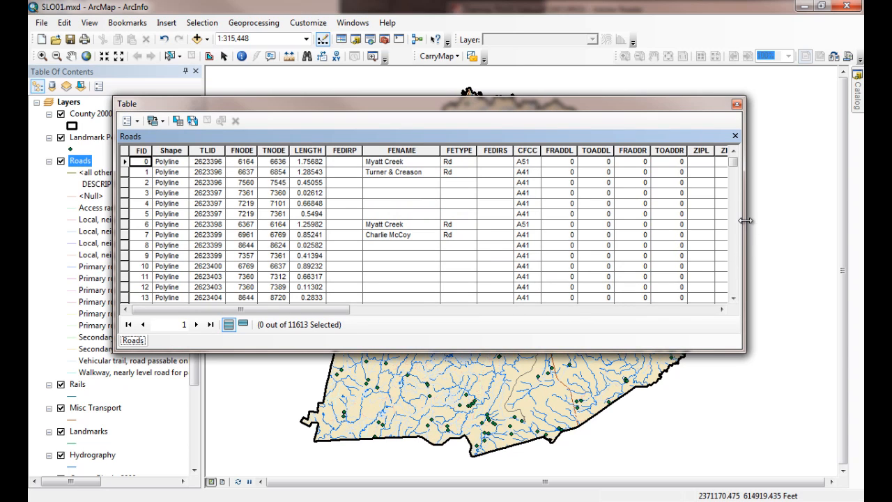
{"action": "left_click_drag", "start_coordinate": [746, 219], "coordinate": [831, 219]}
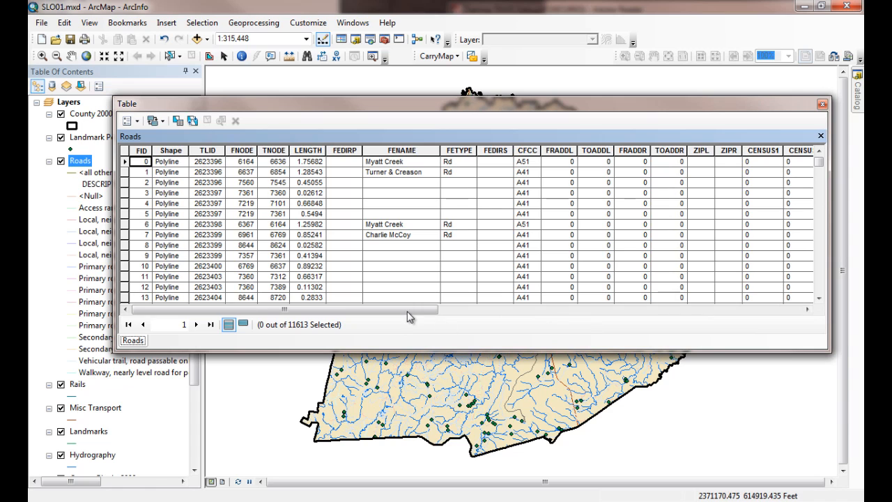
{"action": "left_click_drag", "start_coordinate": [416, 310], "coordinate": [788, 312]}
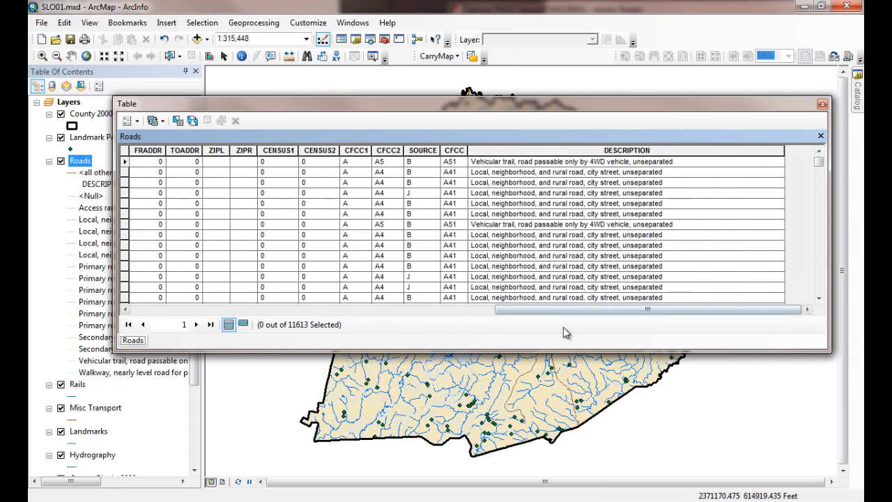
{"action": "left_click", "coordinate": [480, 174]}
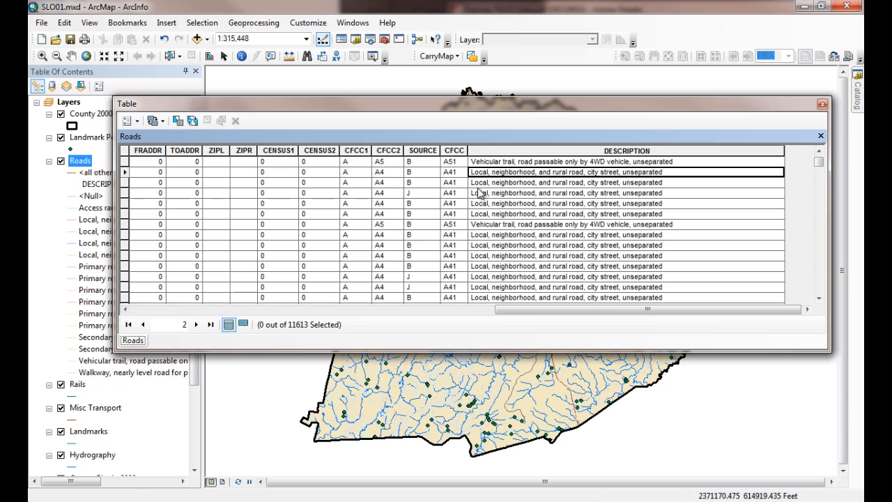
{"action": "left_click", "coordinate": [522, 162]}
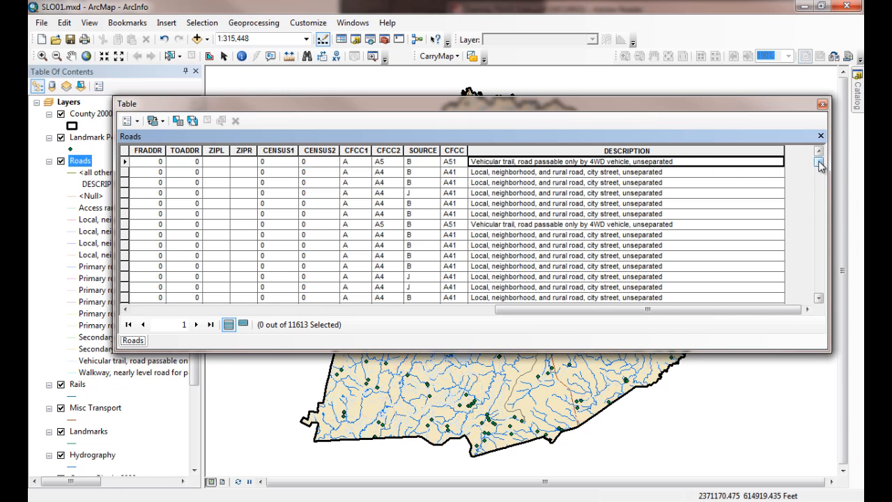
Step: Sort the Roads attribute table by DESCRIPTION in ascending order and look through the road categories
{"action": "left_click_drag", "start_coordinate": [820, 164], "coordinate": [820, 187]}
{"action": "left_click", "coordinate": [556, 153]}
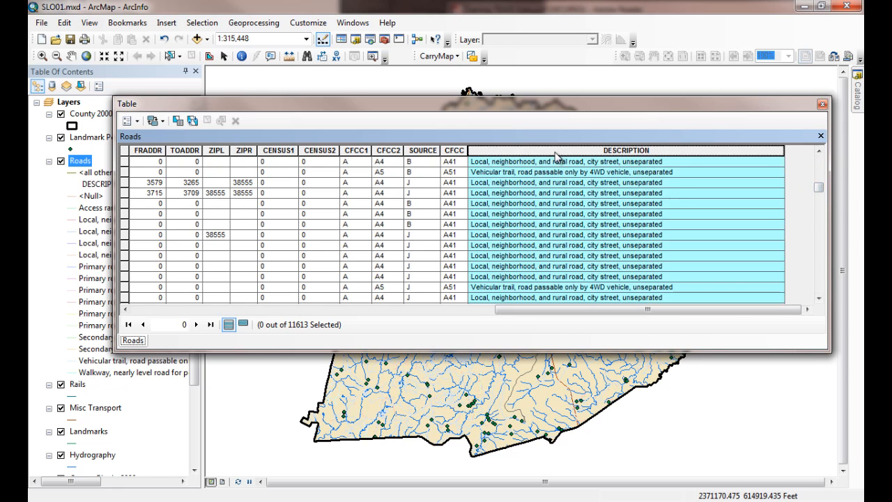
{"action": "right_click", "coordinate": [556, 154]}
{"action": "left_click", "coordinate": [573, 160]}
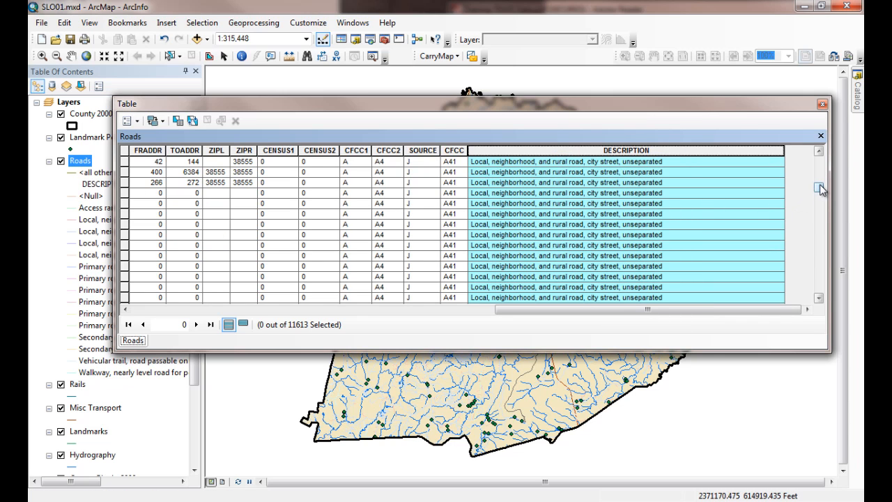
{"action": "left_click_drag", "start_coordinate": [819, 188], "coordinate": [843, 290]}
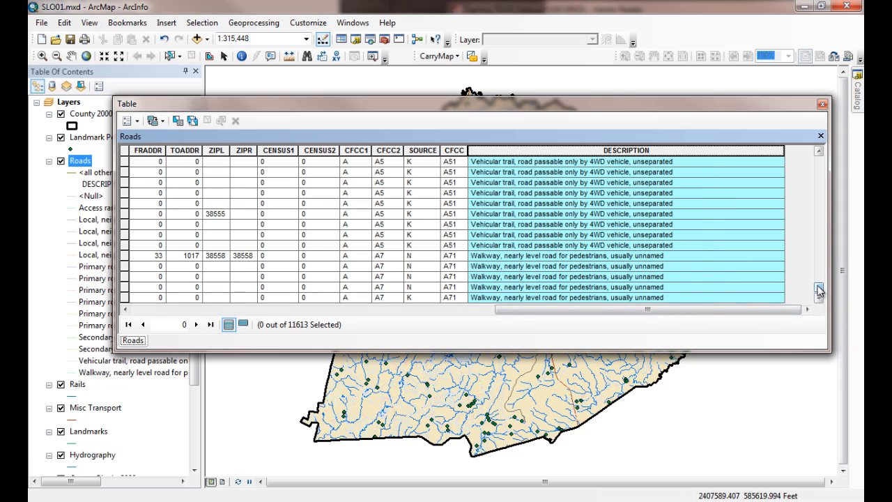
Step: Examine the local and primary road descriptions and their CFCC codes in the Roads attribute table, and close the table
{"action": "left_click_drag", "start_coordinate": [820, 292], "coordinate": [821, 282]}
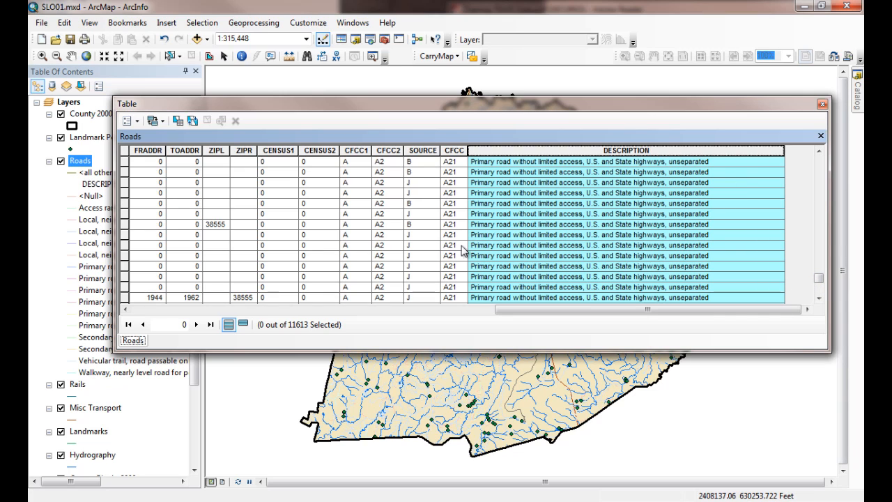
{"action": "left_click", "coordinate": [629, 245]}
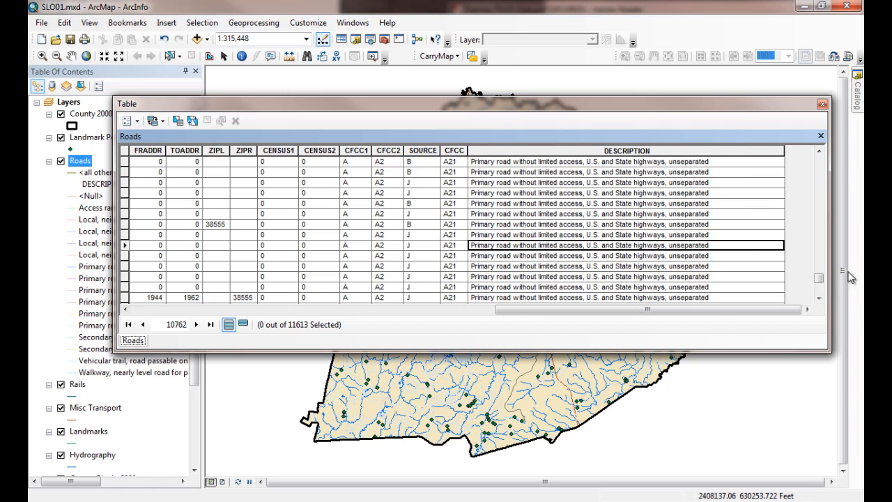
{"action": "left_click_drag", "start_coordinate": [819, 280], "coordinate": [826, 274]}
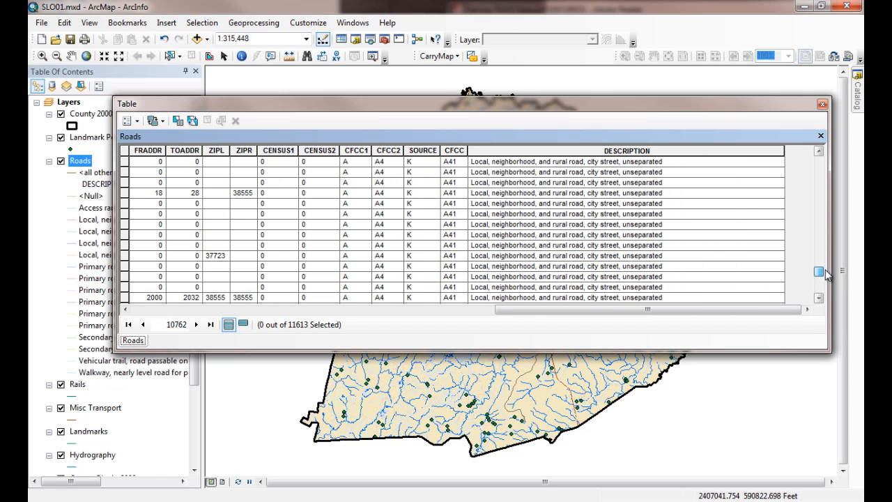
{"action": "left_click", "coordinate": [821, 174]}
{"action": "left_click", "coordinate": [821, 174]}
{"action": "left_click", "coordinate": [820, 174]}
{"action": "left_click", "coordinate": [820, 174]}
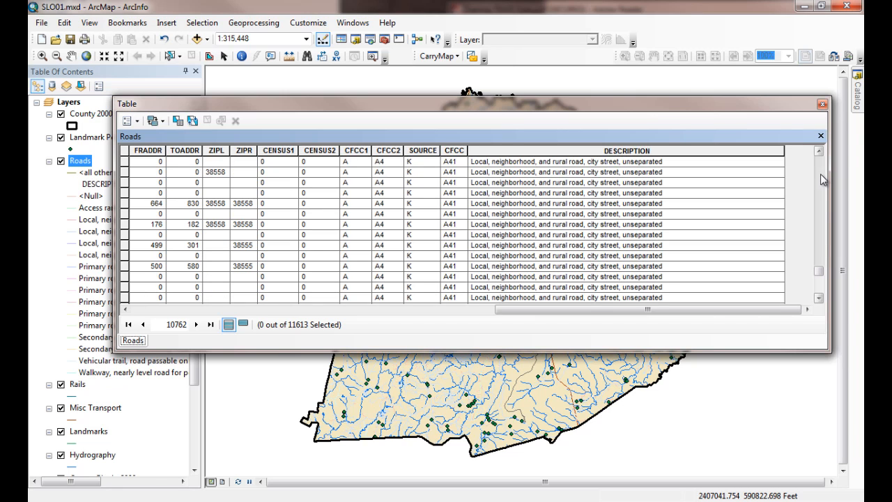
{"action": "left_click", "coordinate": [819, 288]}
{"action": "left_click", "coordinate": [819, 288]}
{"action": "left_click", "coordinate": [819, 288]}
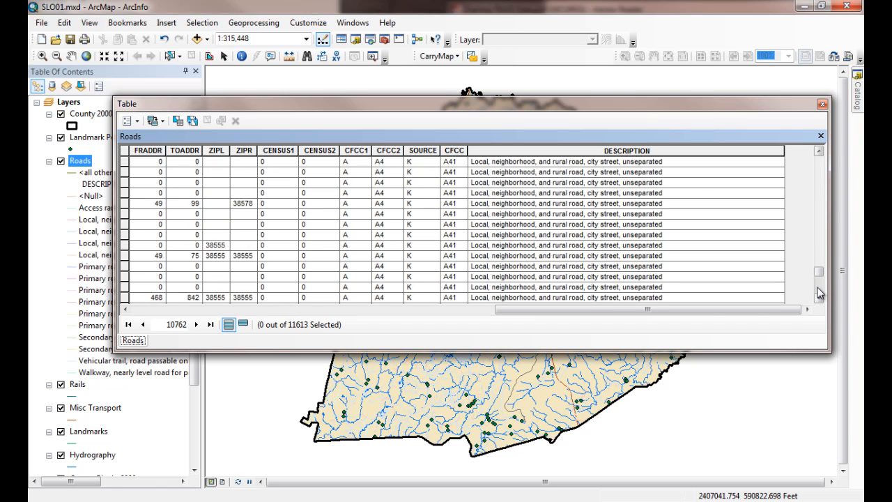
{"action": "left_click", "coordinate": [819, 289]}
{"action": "left_click", "coordinate": [819, 293]}
{"action": "left_click", "coordinate": [819, 292]}
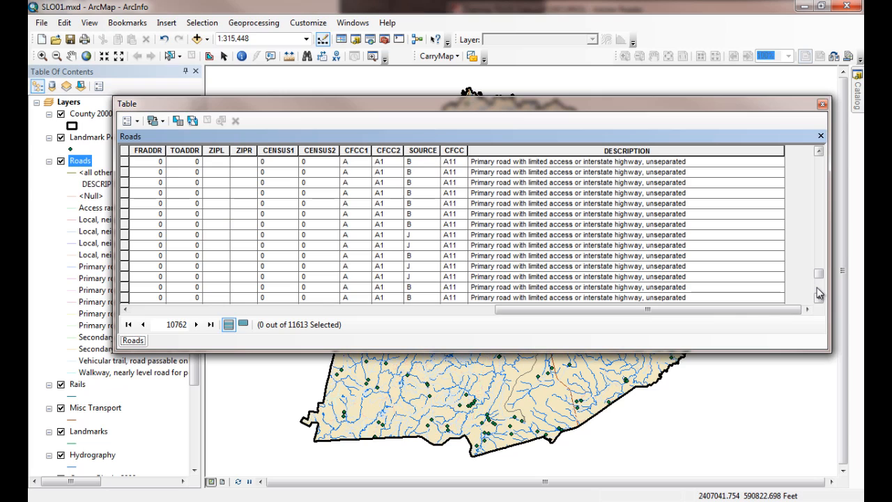
{"action": "left_click", "coordinate": [820, 293]}
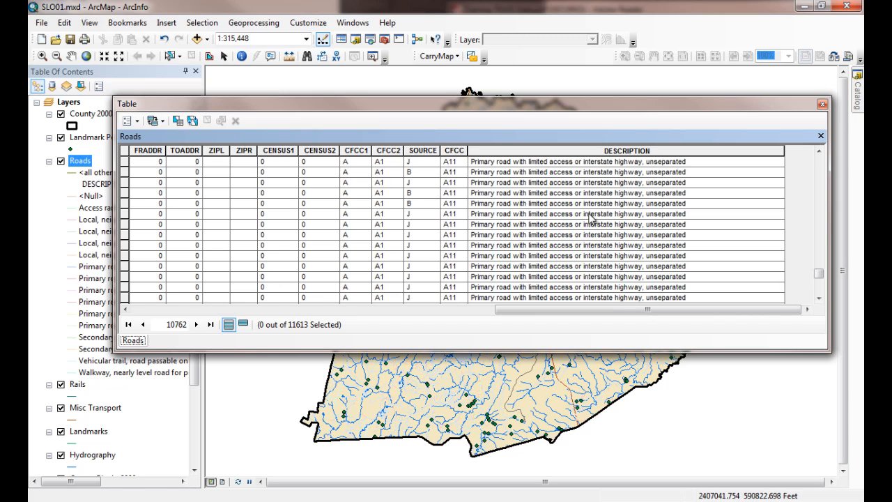
{"action": "left_click", "coordinate": [823, 105]}
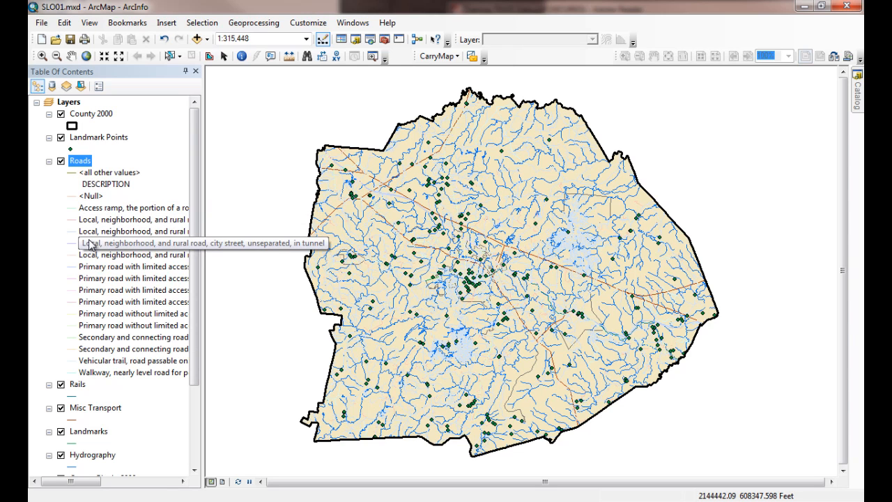
Step: Symbolize the Hydrography layer by unique values of the DESCRIPTION field, adding all values, and apply the symbology
{"action": "right_click", "coordinate": [92, 455]}
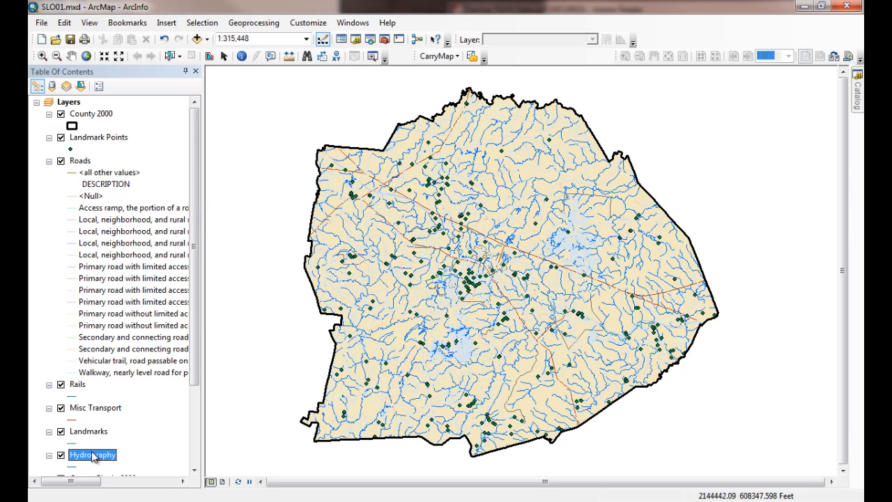
{"action": "left_click", "coordinate": [149, 444]}
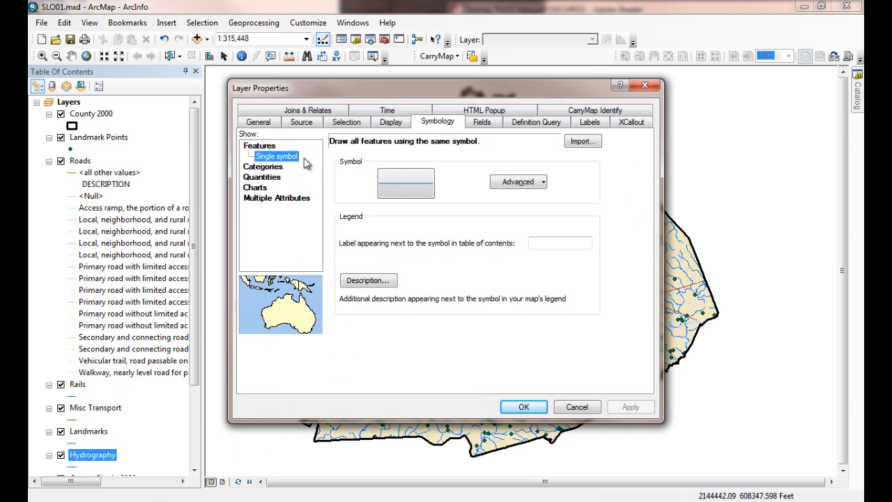
{"action": "left_click", "coordinate": [272, 170]}
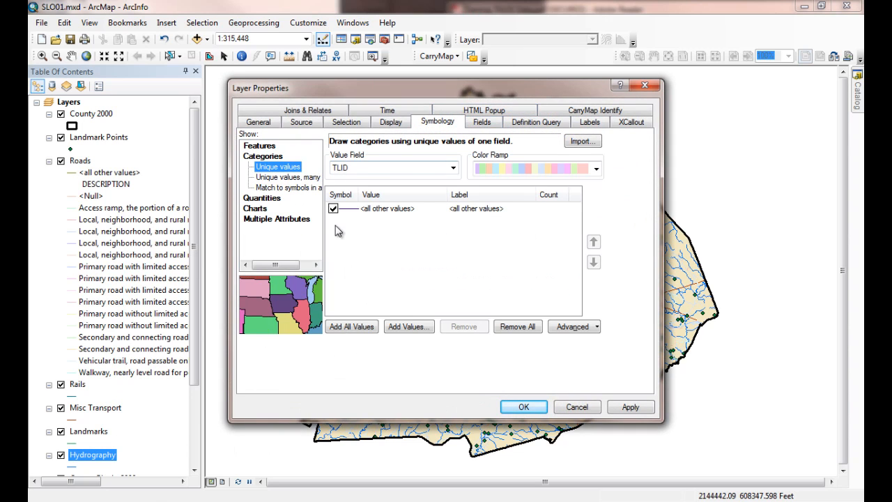
{"action": "left_click", "coordinate": [453, 168]}
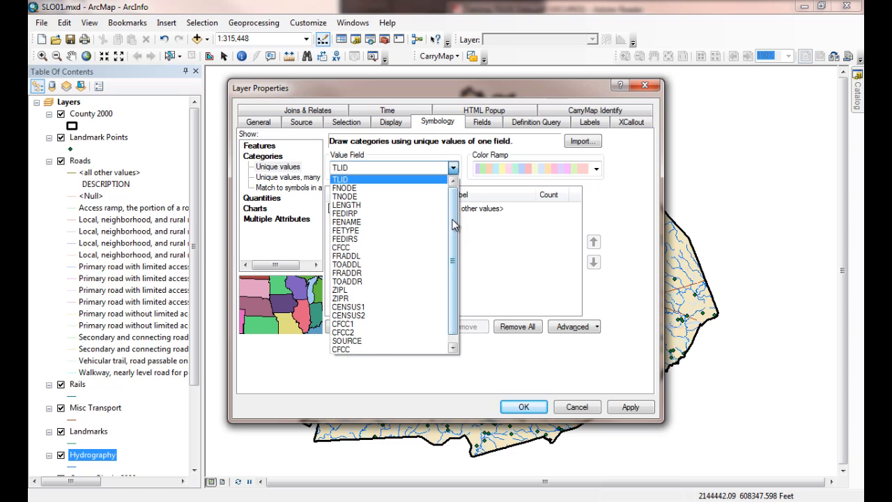
{"action": "scroll", "coordinate": [453, 224], "scroll_direction": "down", "scroll_amount": 1}
{"action": "left_click", "coordinate": [382, 349]}
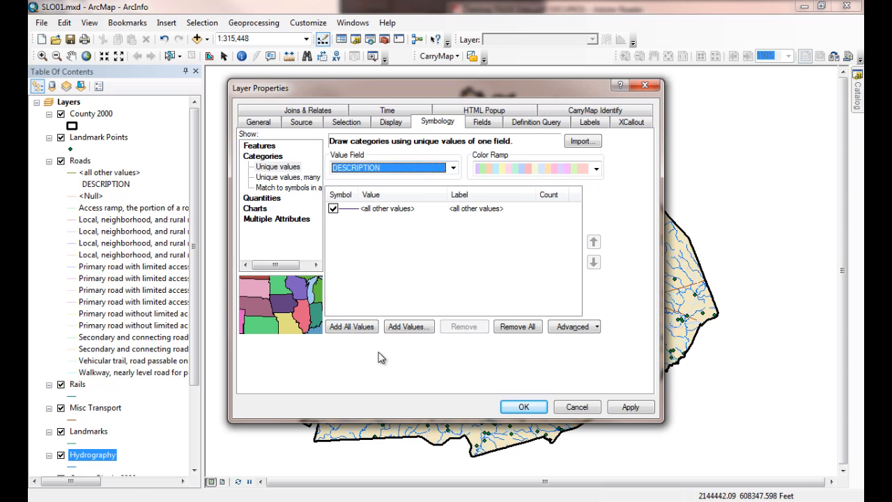
{"action": "left_click", "coordinate": [368, 329]}
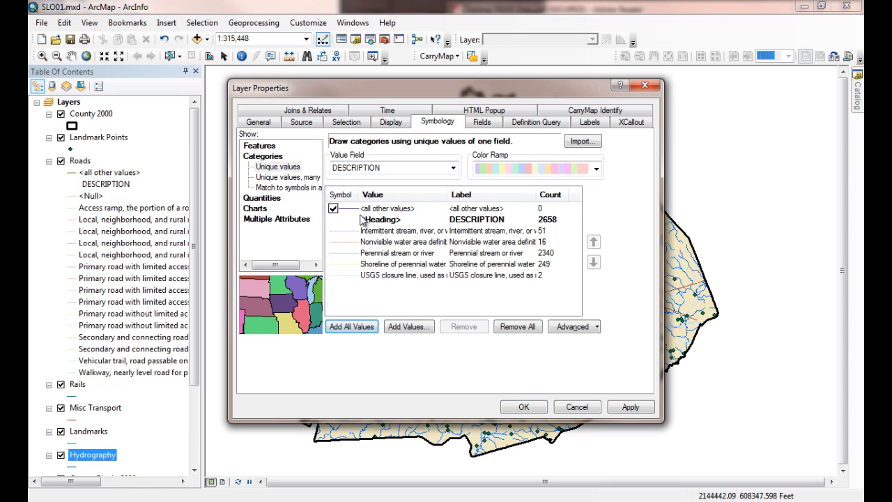
{"action": "left_click", "coordinate": [634, 411]}
{"action": "left_click", "coordinate": [524, 409]}
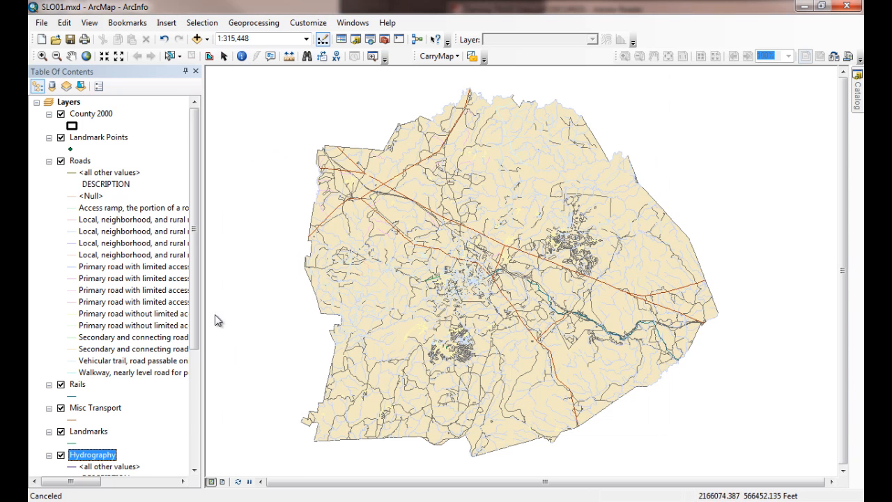
Step: Examine the Hydrography legend categories, including the intermittent stream, perennial stream and shoreline entries
{"action": "left_click_drag", "start_coordinate": [198, 216], "coordinate": [207, 317]}
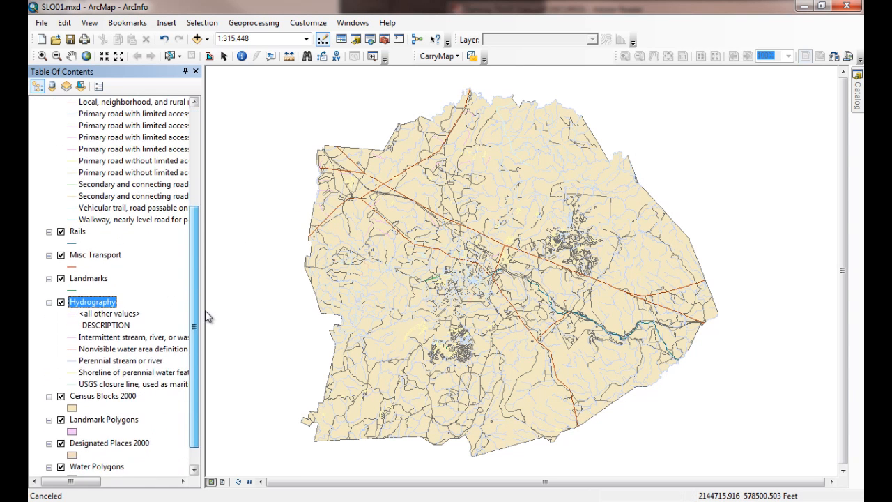
{"action": "left_click", "coordinate": [112, 340]}
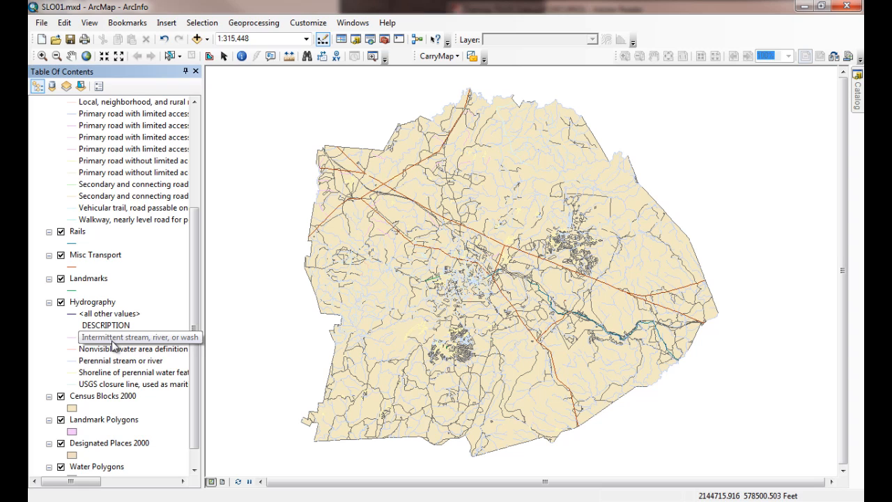
{"action": "left_click", "coordinate": [120, 340]}
{"action": "left_click", "coordinate": [126, 339]}
{"action": "left_click", "coordinate": [103, 361]}
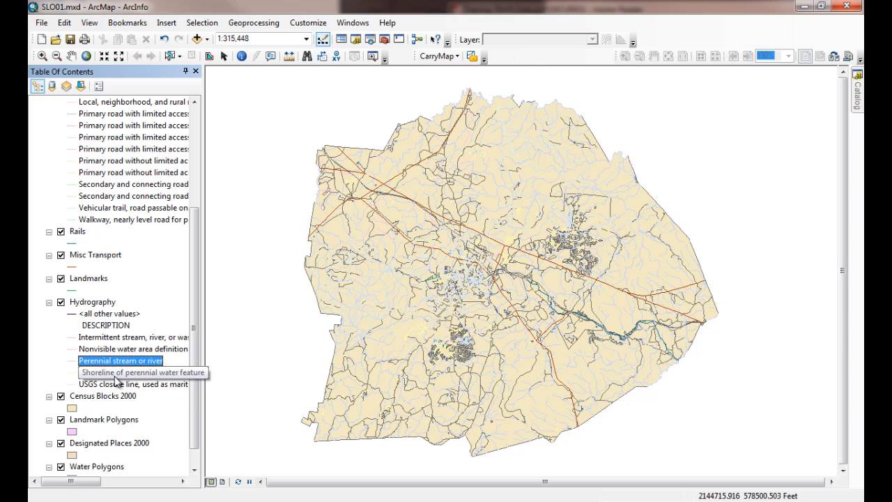
{"action": "left_click", "coordinate": [116, 376]}
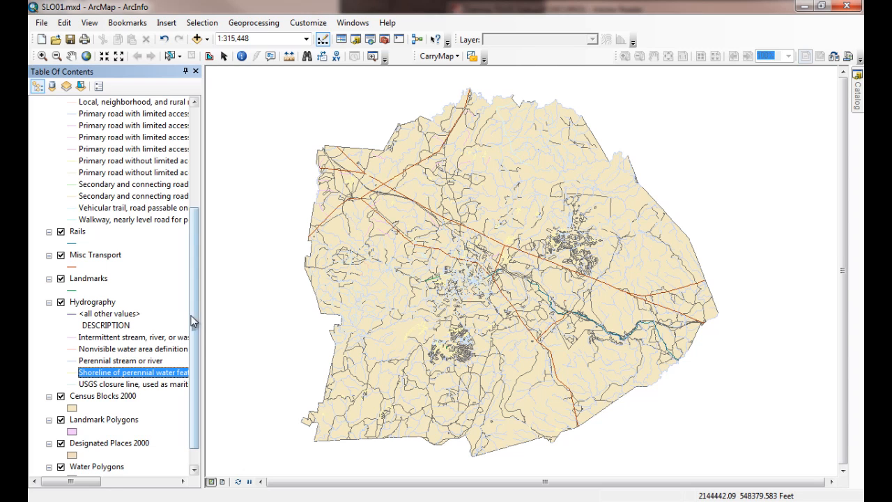
{"action": "left_click_drag", "start_coordinate": [195, 313], "coordinate": [196, 327]}
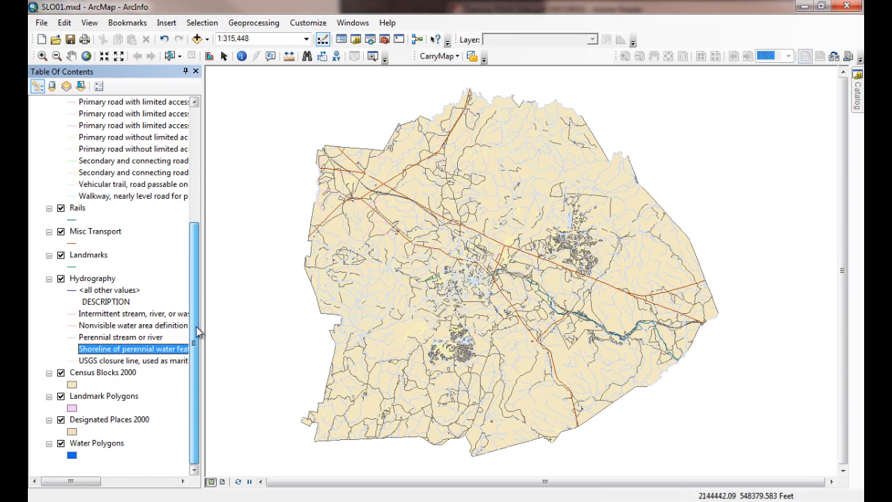
{"action": "left_click", "coordinate": [96, 316]}
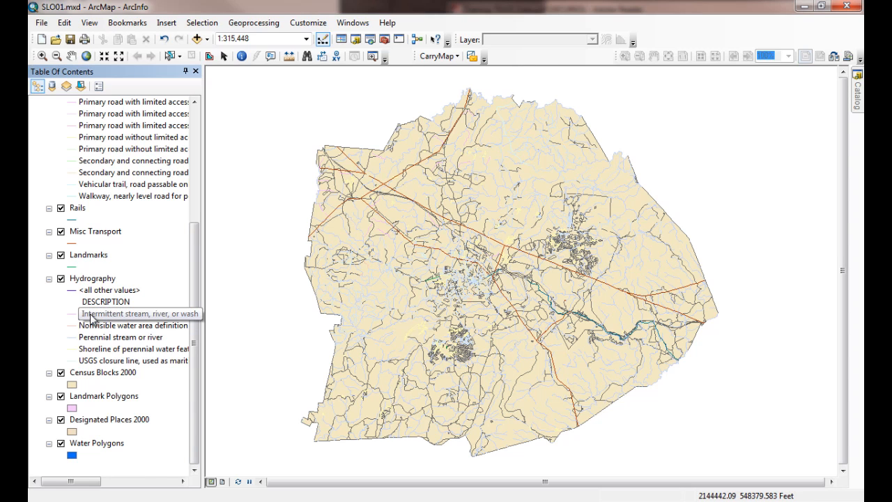
{"action": "left_click", "coordinate": [87, 340]}
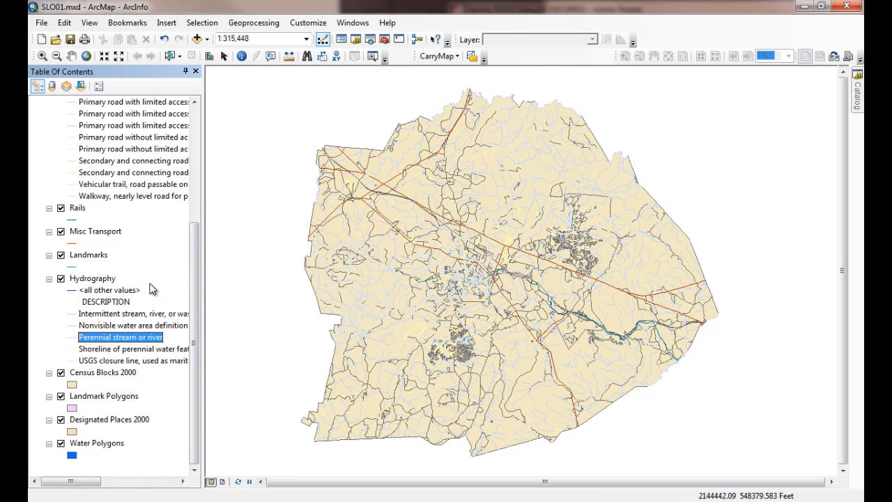
Step: Collapse the legend entries of the Roads and Hydrography layers in the layer list
{"action": "scroll", "coordinate": [199, 254], "scroll_direction": "up", "scroll_amount": 4}
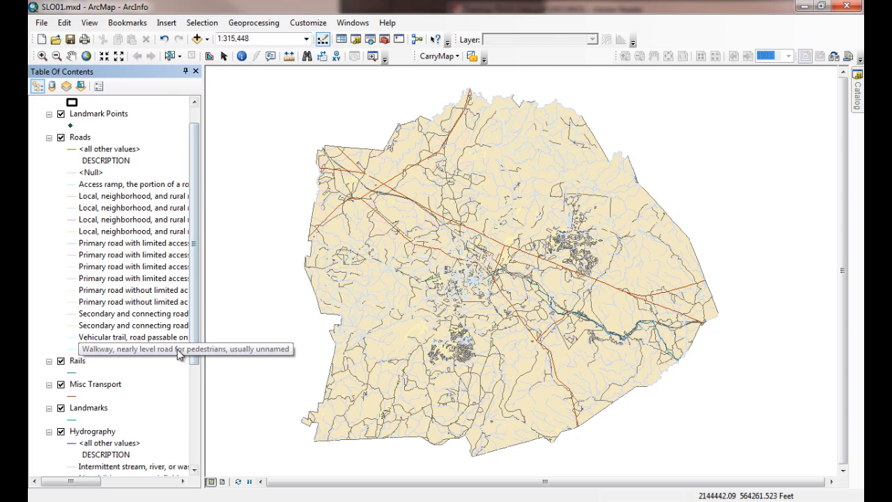
{"action": "left_click", "coordinate": [49, 138]}
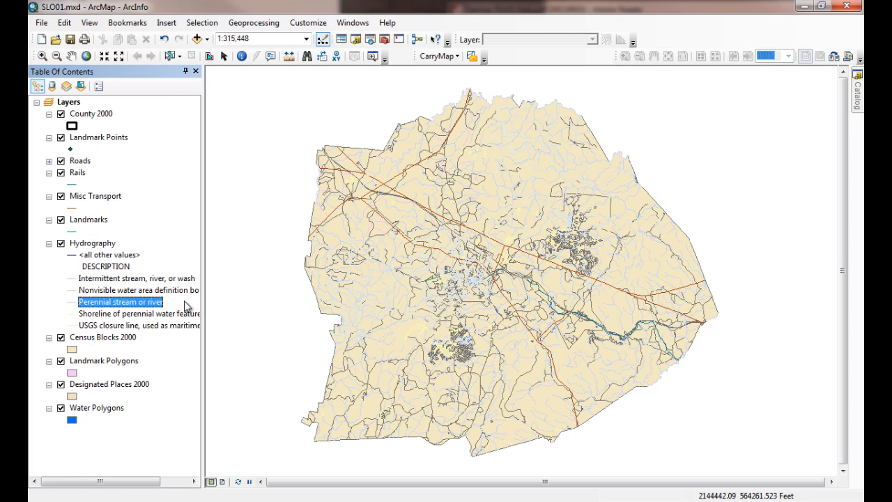
{"action": "left_click", "coordinate": [48, 245]}
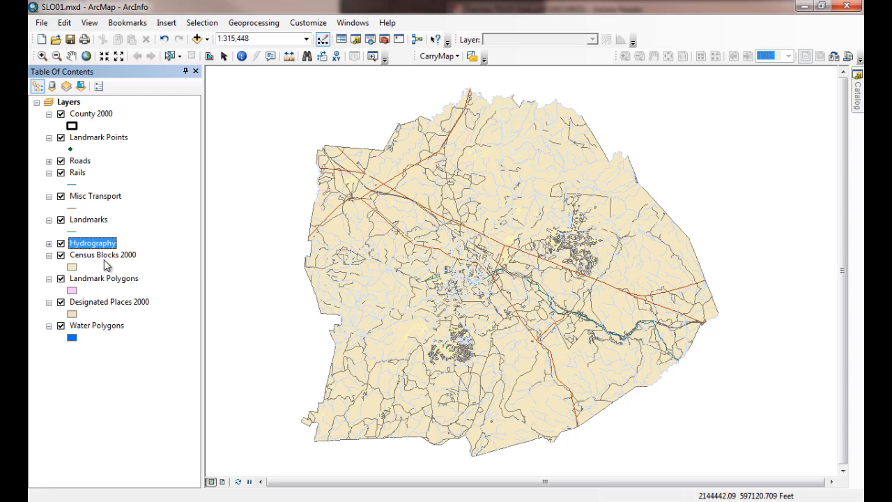
Step: Give the Census Blocks 2000 layer a hollow fill with an orange outline of width 1.00
{"action": "left_click", "coordinate": [72, 266]}
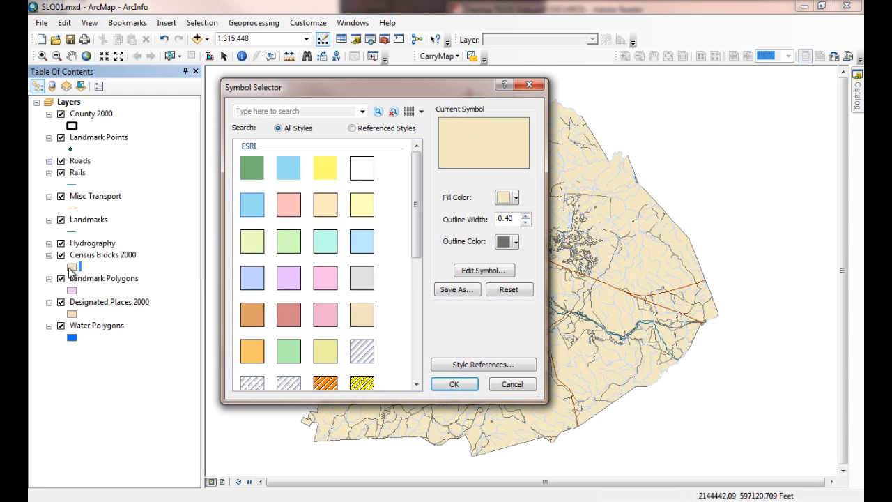
{"action": "left_click", "coordinate": [364, 173]}
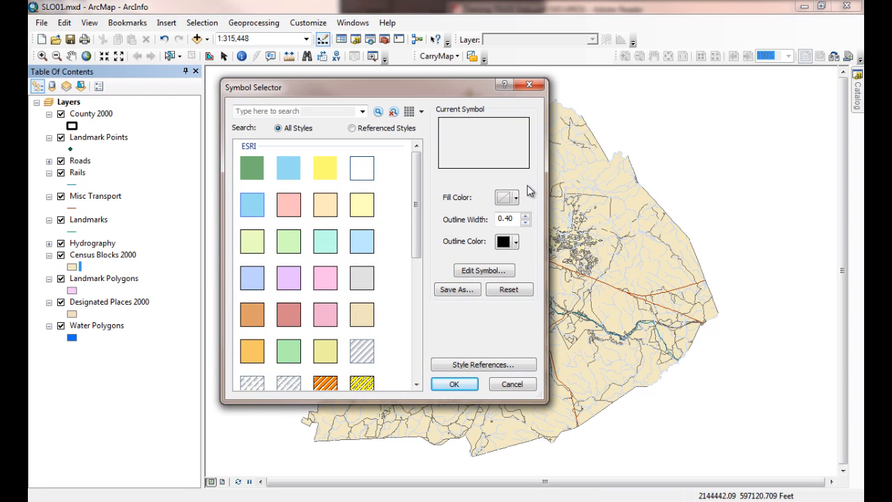
{"action": "left_click", "coordinate": [515, 242]}
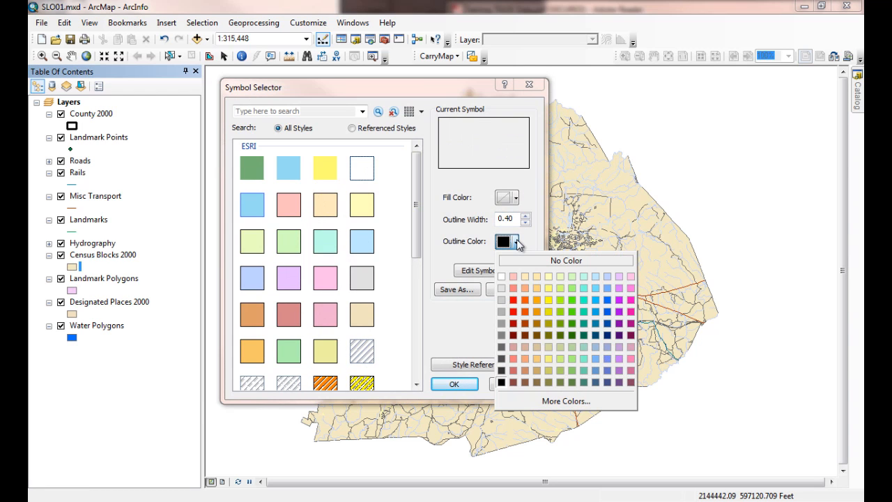
{"action": "left_click", "coordinate": [527, 301]}
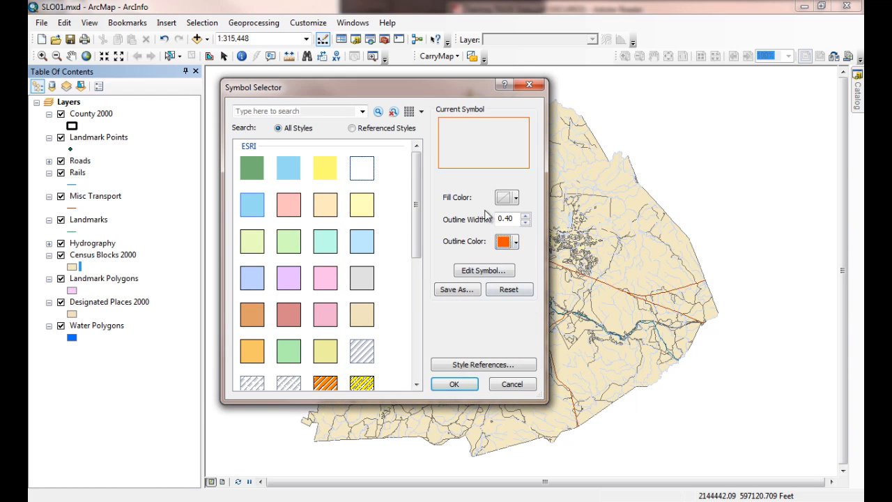
{"action": "left_click", "coordinate": [525, 216]}
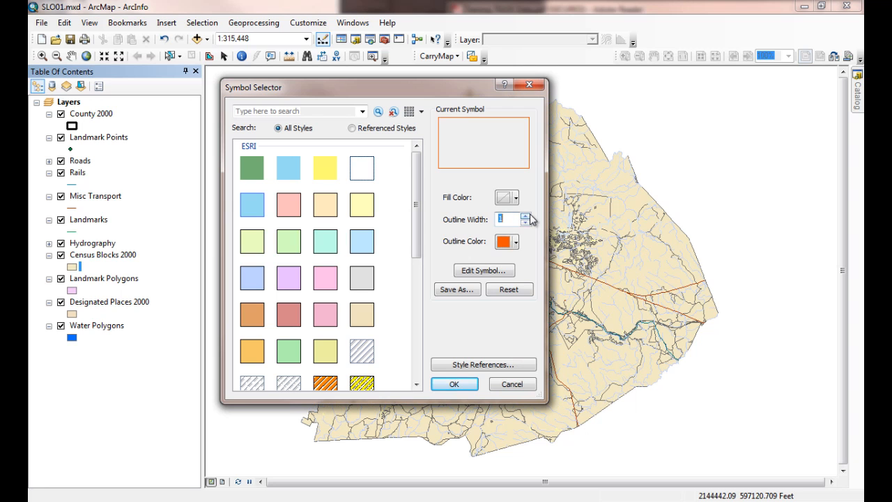
{"action": "left_click", "coordinate": [456, 385]}
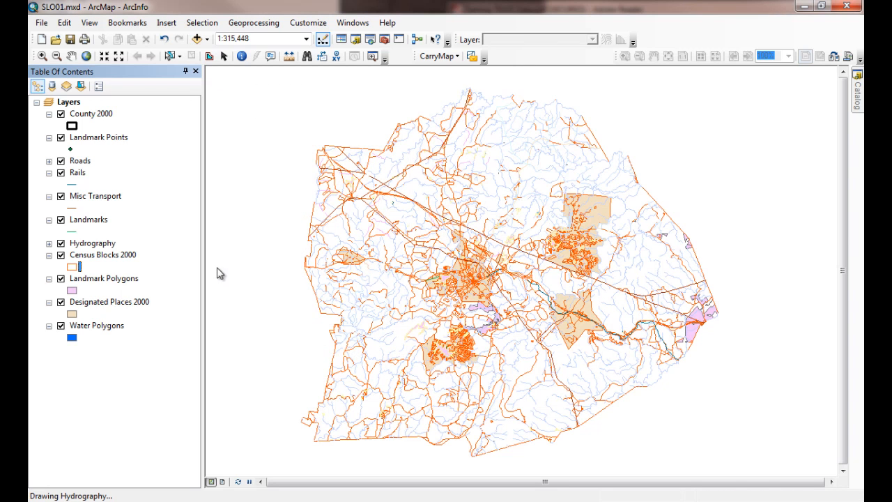
Step: Change the Census Blocks 2000 outline color to the pale pink swatch
{"action": "left_click", "coordinate": [73, 267]}
{"action": "left_click", "coordinate": [515, 242]}
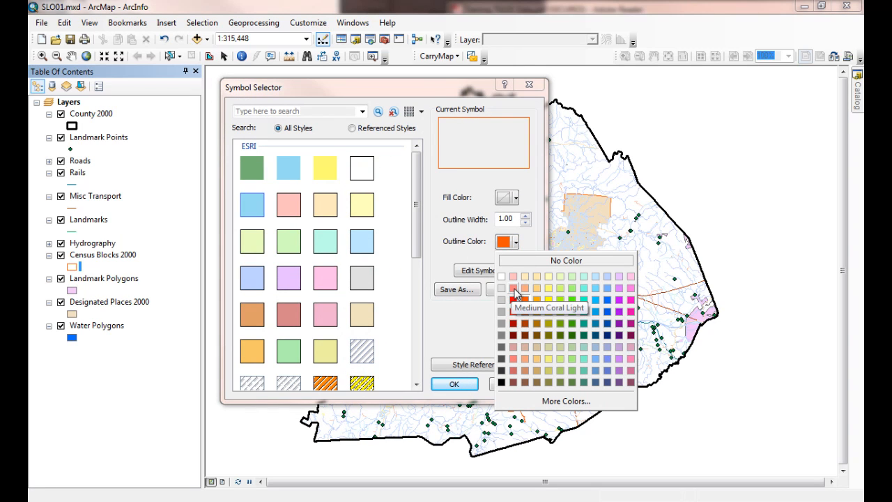
{"action": "left_click", "coordinate": [513, 276]}
{"action": "left_click", "coordinate": [454, 384]}
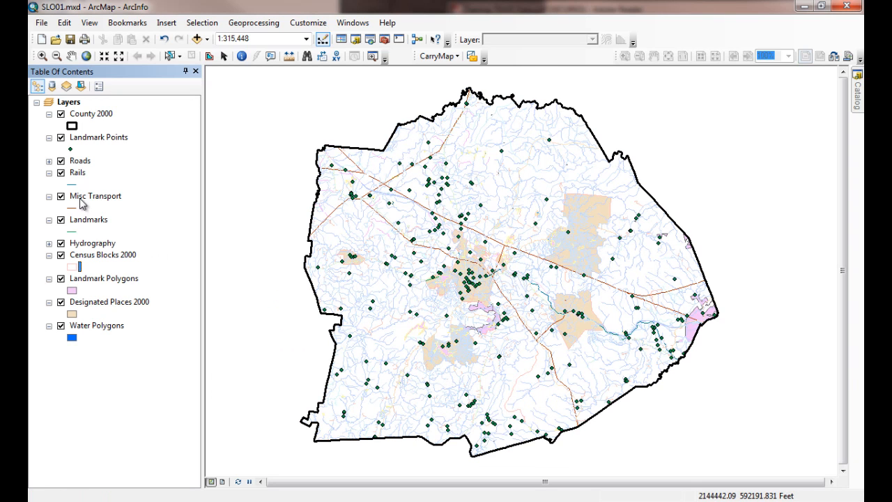
Step: Examine the attribute table of the Designated Places 2000 layer for its place names, and close it
{"action": "left_click", "coordinate": [93, 303]}
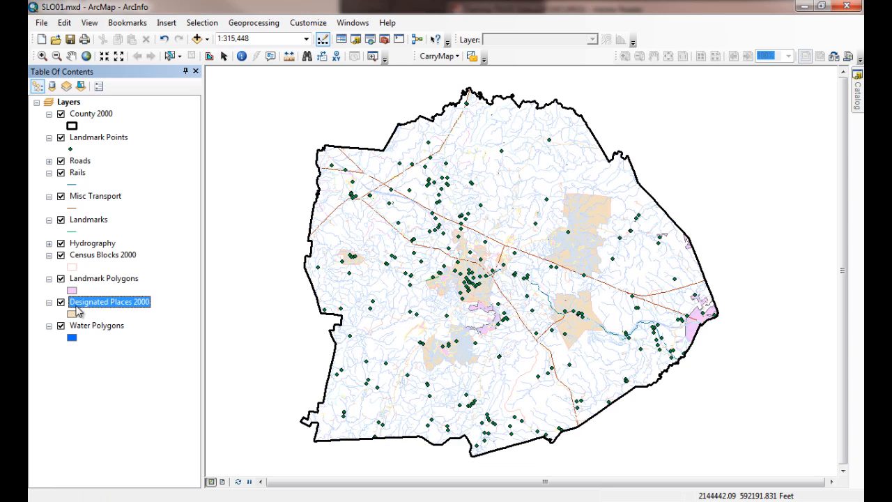
{"action": "right_click", "coordinate": [96, 307]}
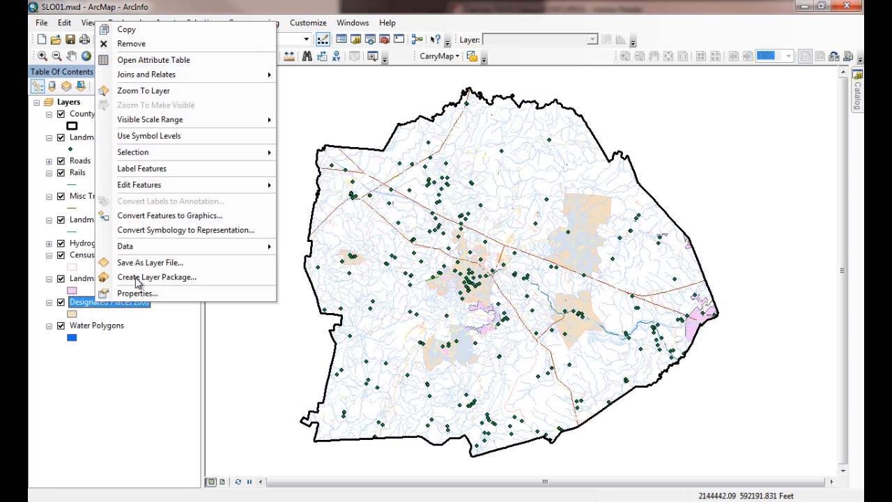
{"action": "left_click", "coordinate": [149, 60]}
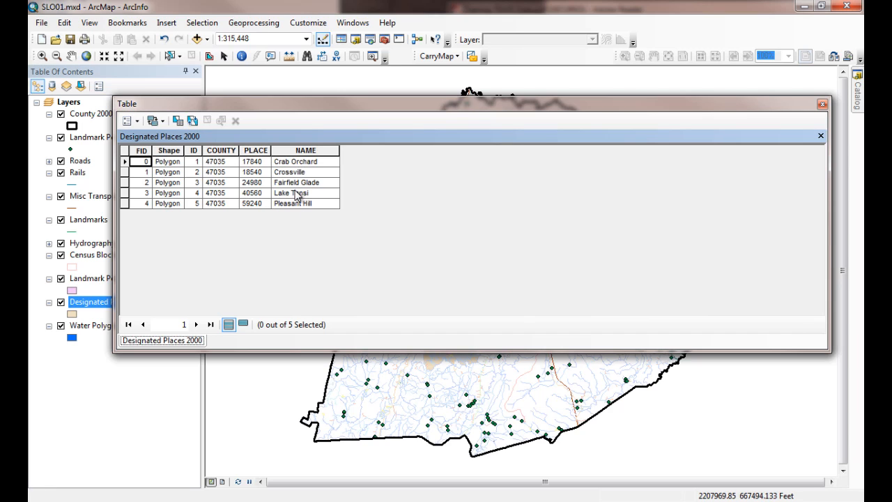
{"action": "left_click", "coordinate": [823, 104]}
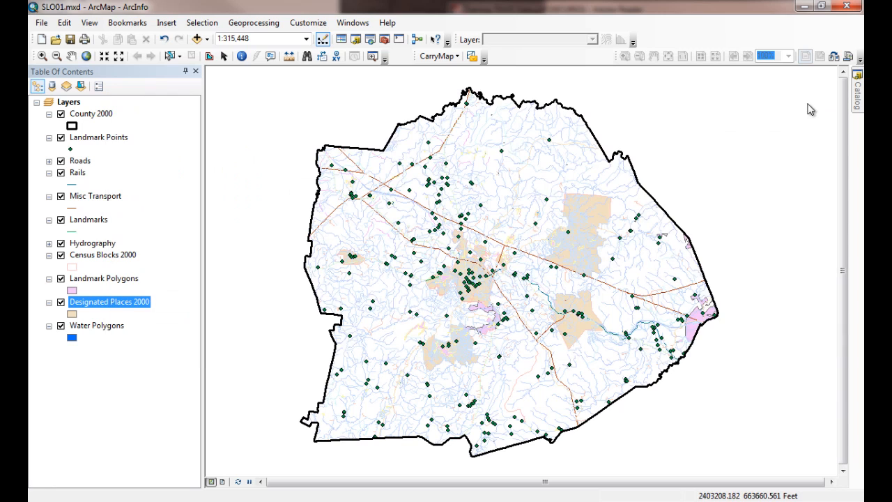
Step: Change the Designated Places 2000 symbol to the preset pale yellow fill with a black outline
{"action": "left_click", "coordinate": [72, 314]}
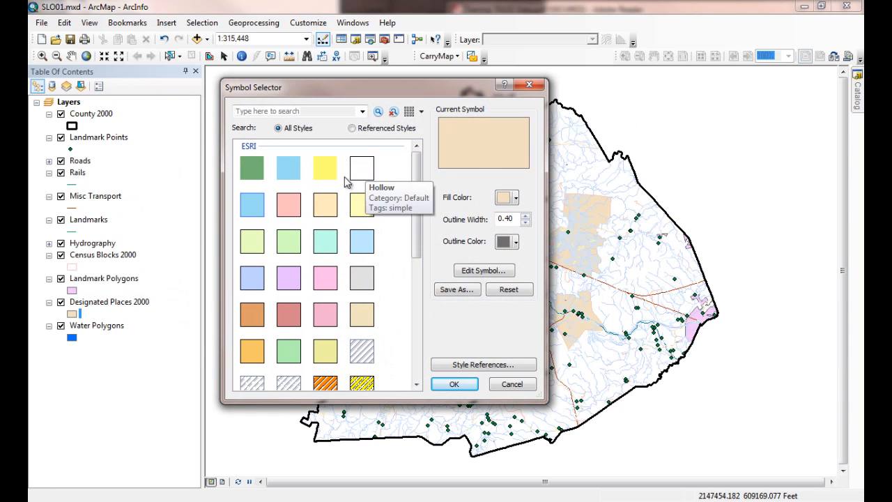
{"action": "left_click", "coordinate": [362, 205]}
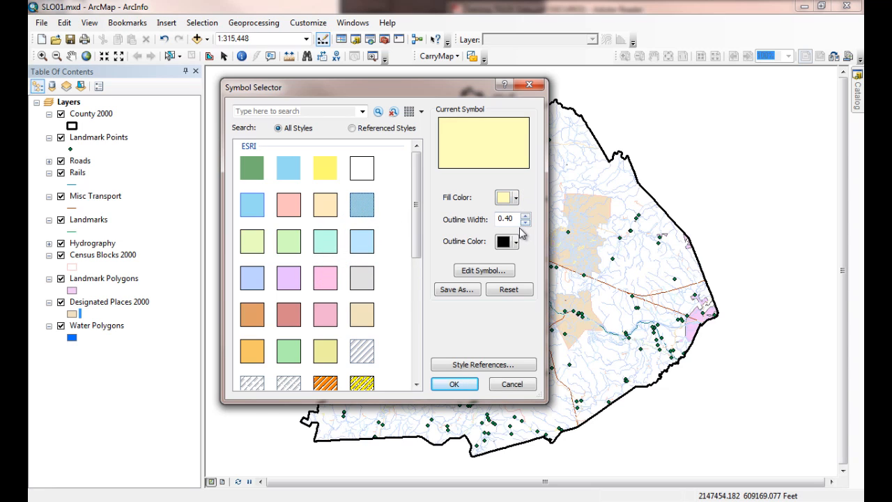
{"action": "left_click", "coordinate": [453, 387]}
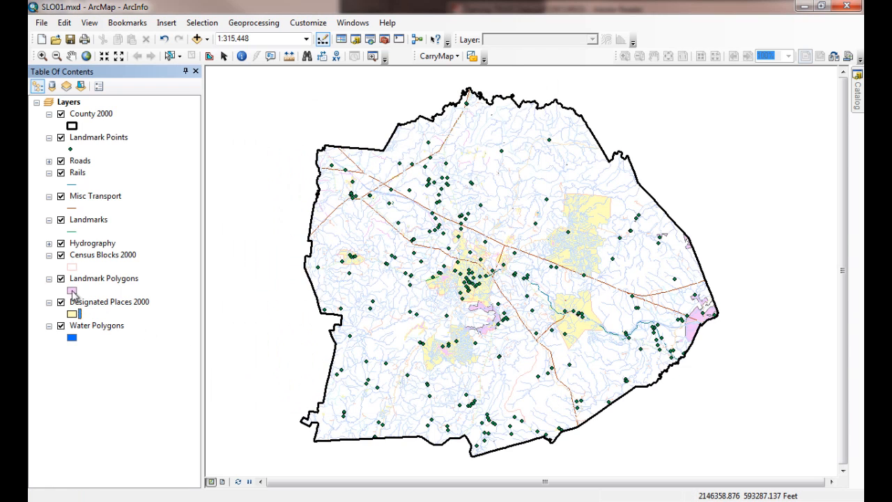
Step: Turn on labels for the Designated Places 2000 layer and check its label settings, keeping NAME as the label field
{"action": "right_click", "coordinate": [90, 310]}
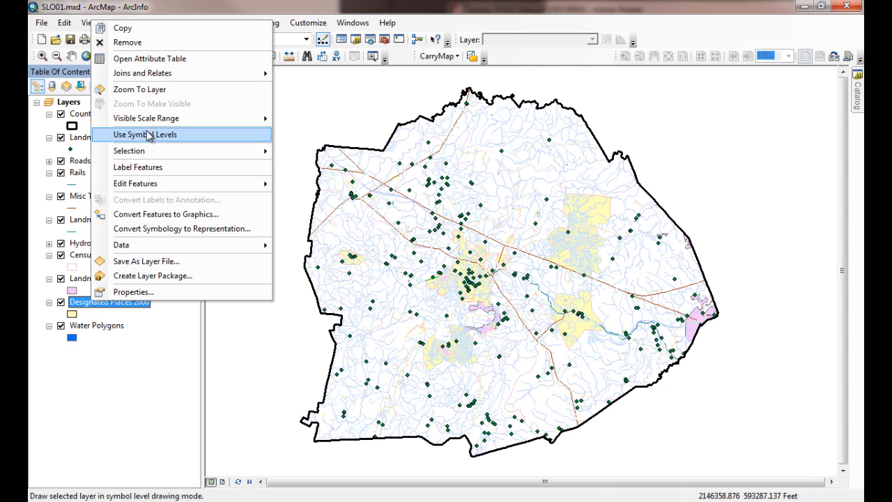
{"action": "left_click", "coordinate": [137, 168]}
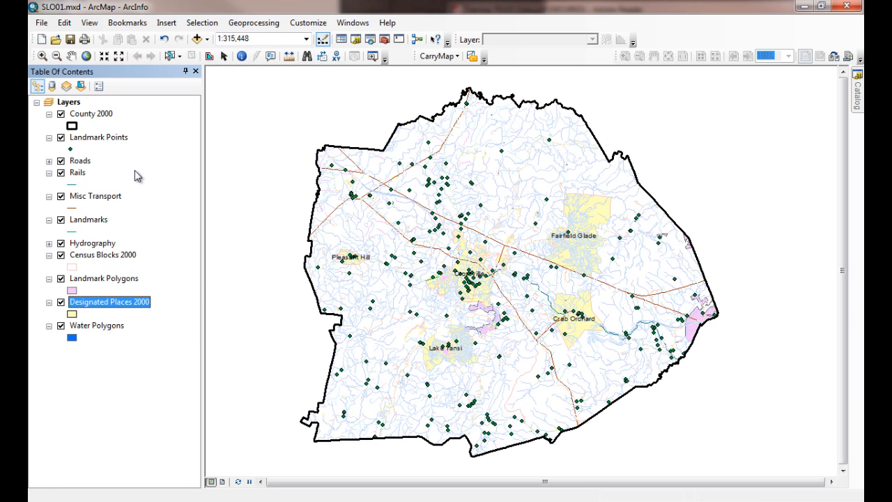
{"action": "right_click", "coordinate": [93, 310]}
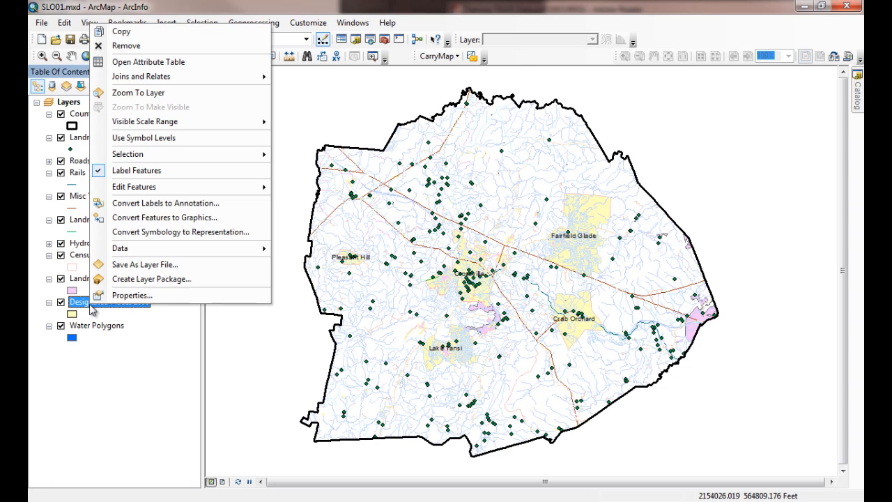
{"action": "left_click", "coordinate": [130, 293]}
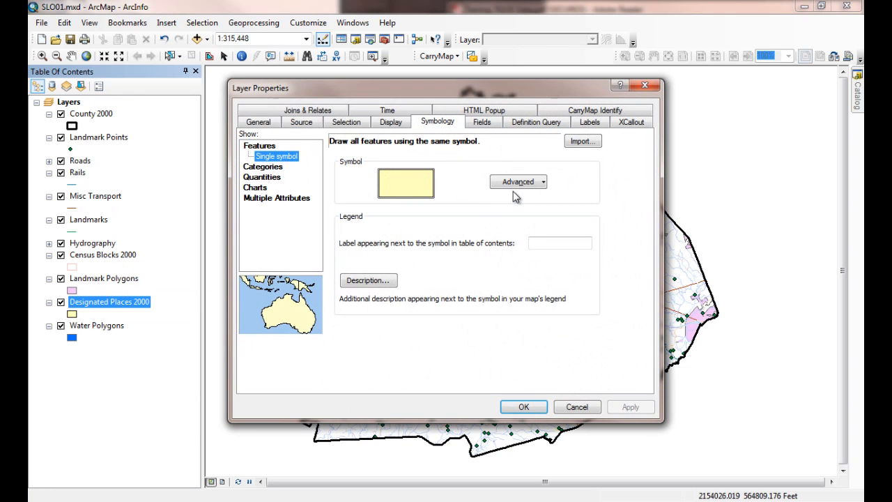
{"action": "left_click", "coordinate": [590, 122]}
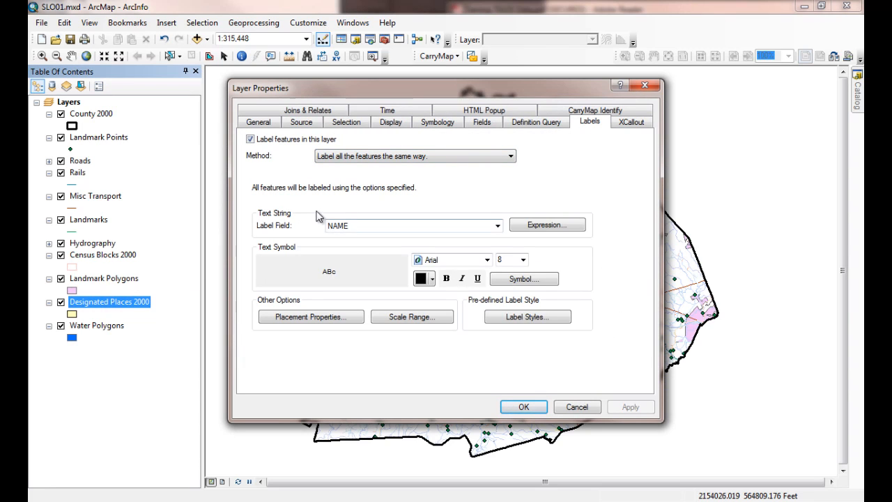
{"action": "left_click", "coordinate": [499, 227]}
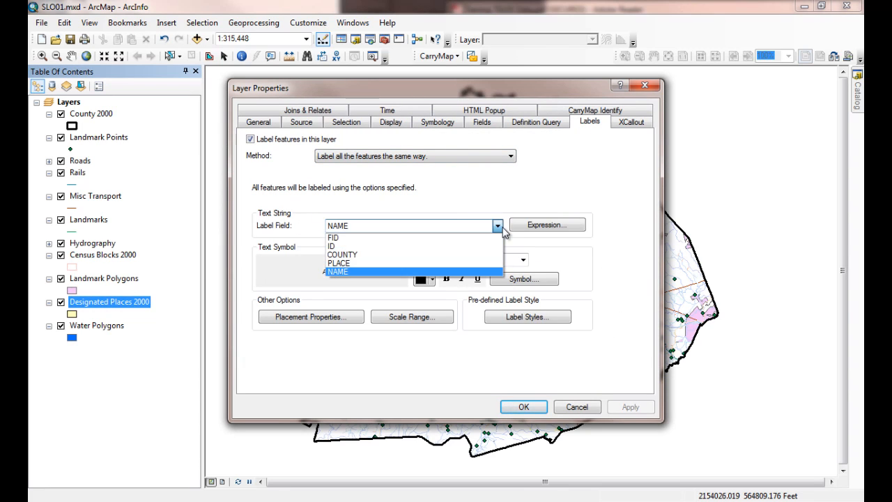
{"action": "left_click", "coordinate": [504, 231]}
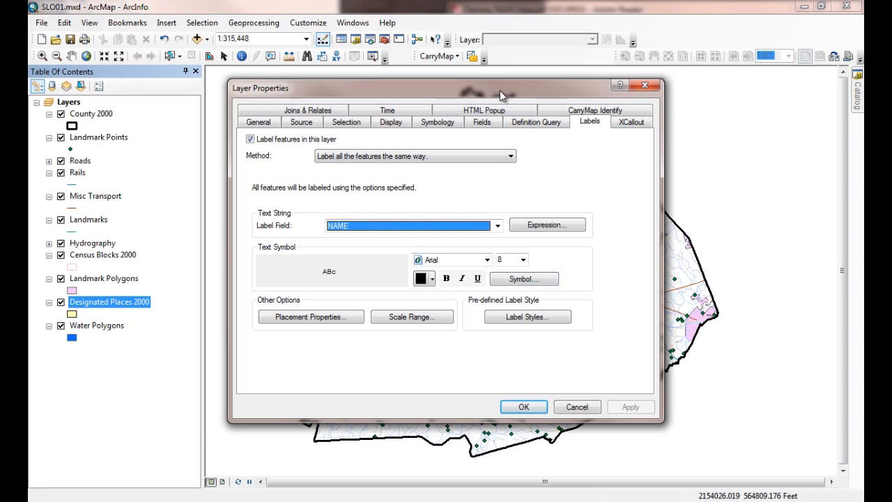
Step: Make the Designated Places 2000 label text italic and bold, and apply the settings
{"action": "left_click_drag", "start_coordinate": [500, 90], "coordinate": [346, 46]}
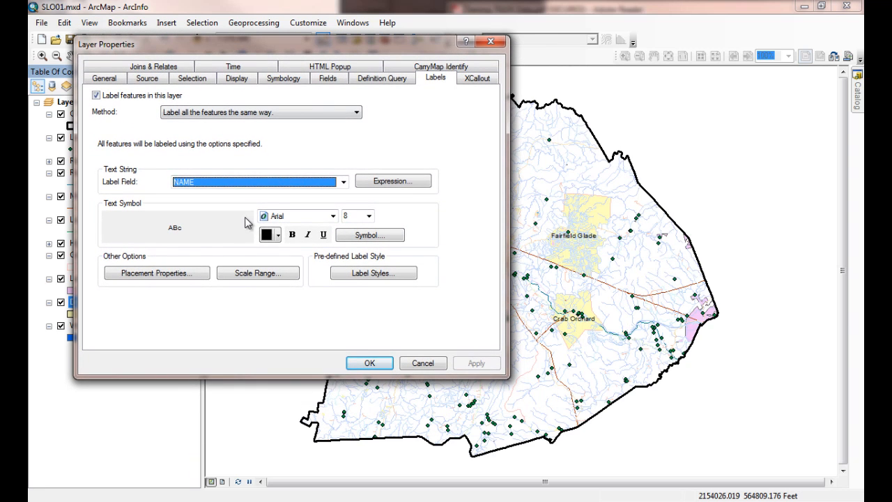
{"action": "left_click", "coordinate": [308, 235]}
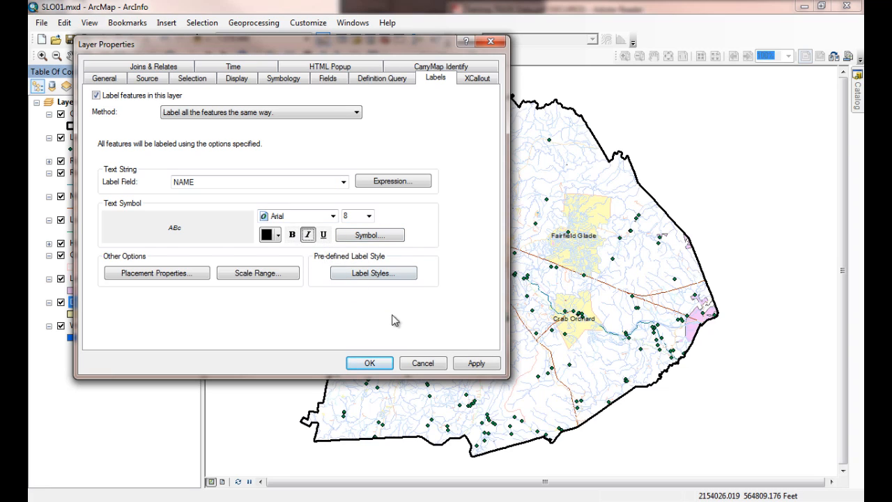
{"action": "left_click", "coordinate": [476, 363]}
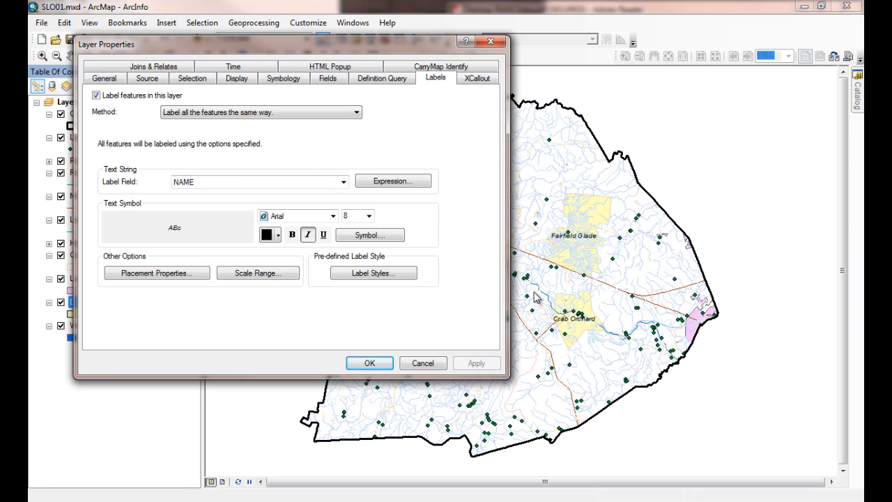
{"action": "left_click", "coordinate": [292, 234]}
{"action": "left_click", "coordinate": [474, 365]}
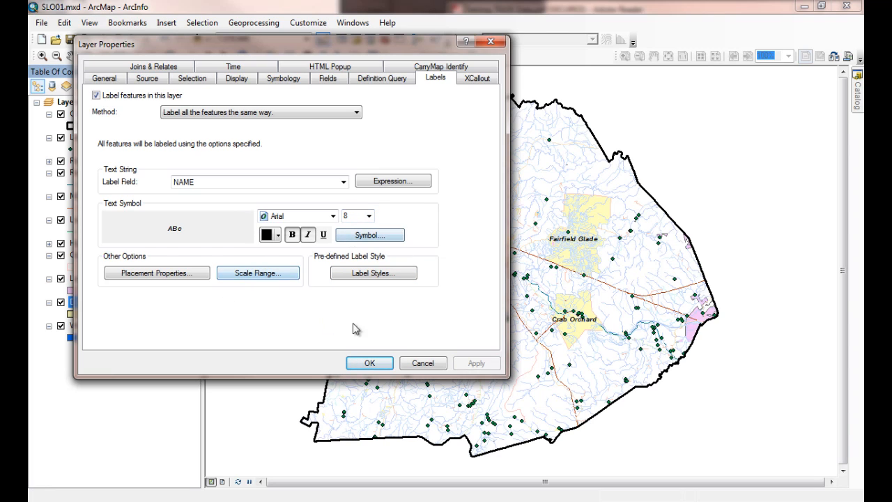
{"action": "left_click", "coordinate": [367, 364]}
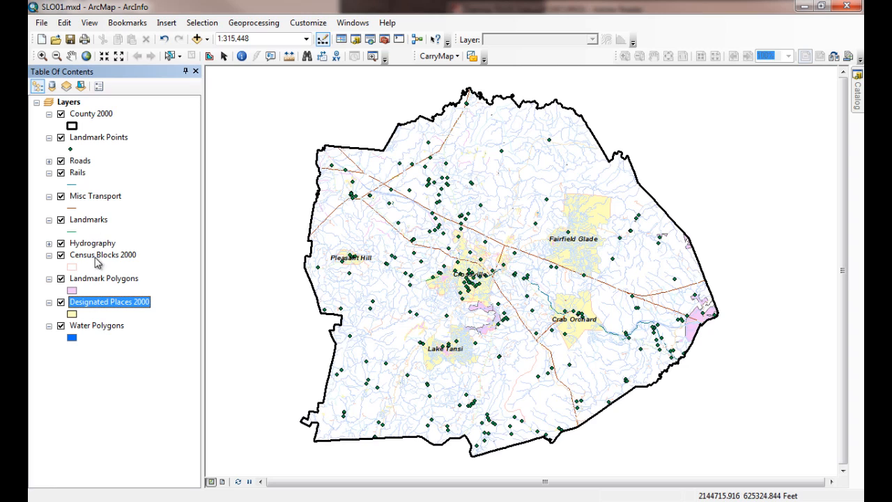
Step: Move the expanded Hydrography layer just above Water Polygons, and set its USGS closure line symbol to no color
{"action": "left_click", "coordinate": [49, 244]}
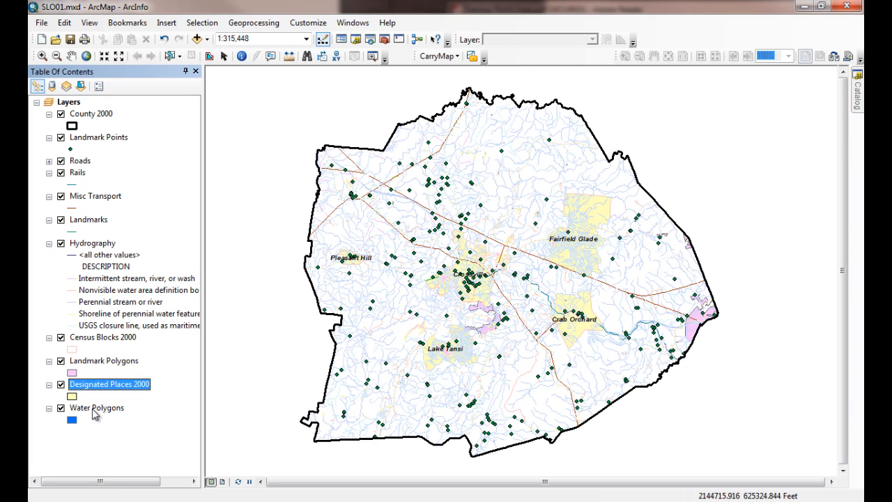
{"action": "left_click_drag", "start_coordinate": [96, 249], "coordinate": [106, 398]}
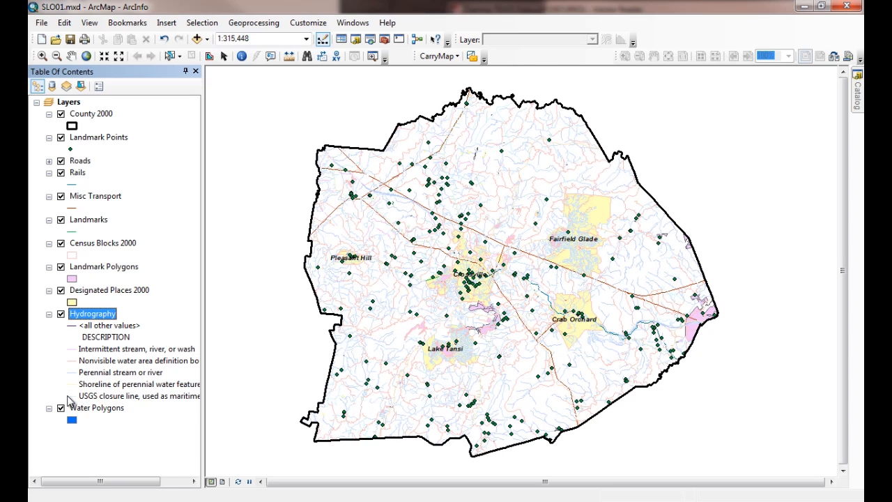
{"action": "double_click", "coordinate": [71, 395]}
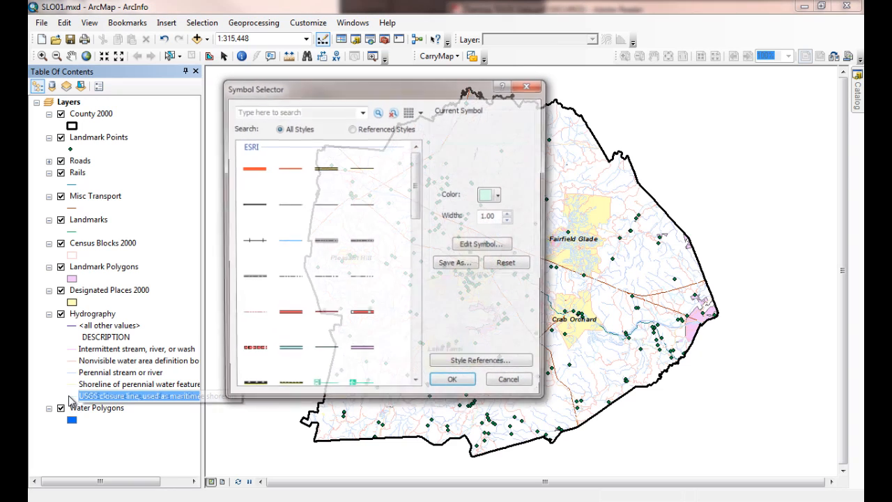
{"action": "left_click", "coordinate": [499, 197]}
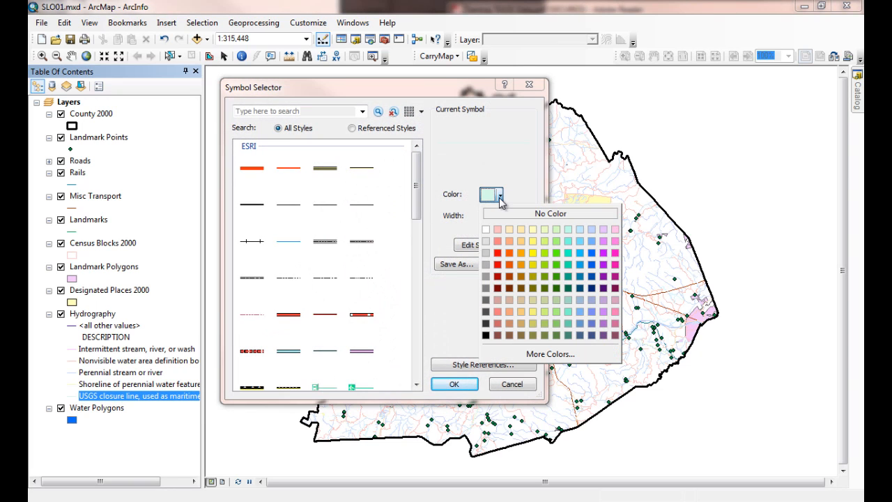
{"action": "left_click", "coordinate": [509, 212]}
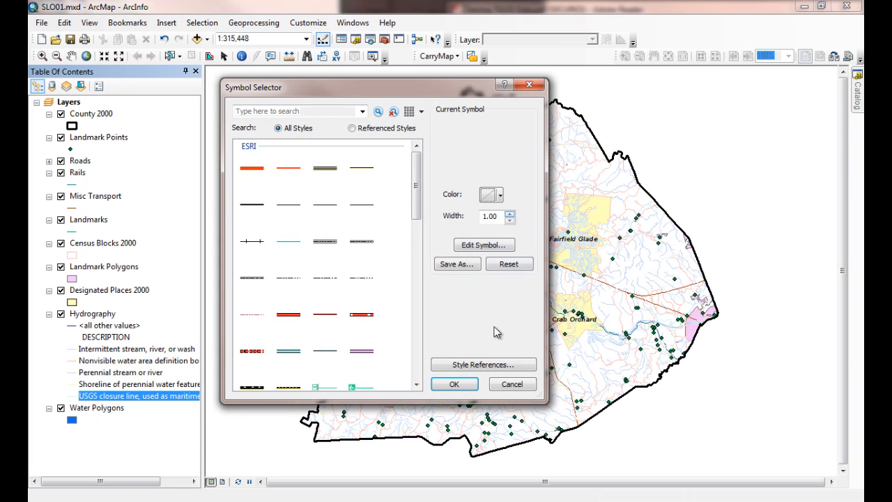
{"action": "left_click", "coordinate": [453, 386]}
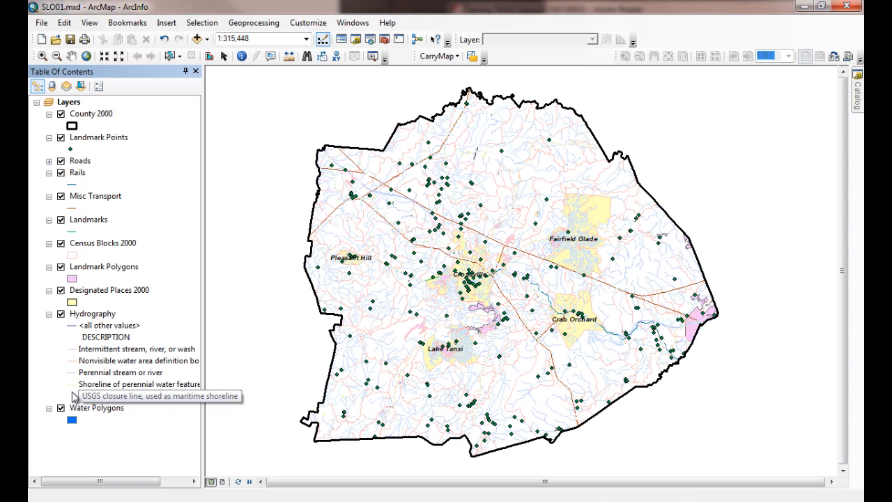
Step: Set the Hydrography symbol for the shoreline of perennial water features to no color
{"action": "double_click", "coordinate": [72, 388]}
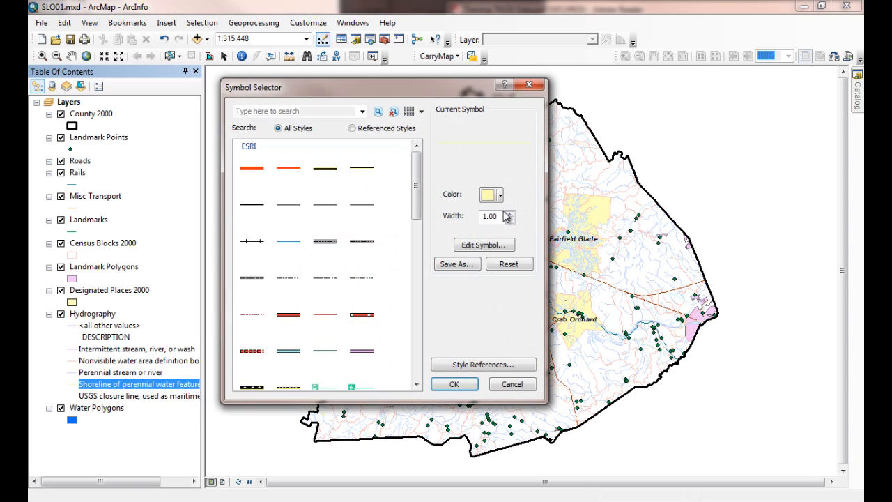
{"action": "left_click", "coordinate": [500, 195]}
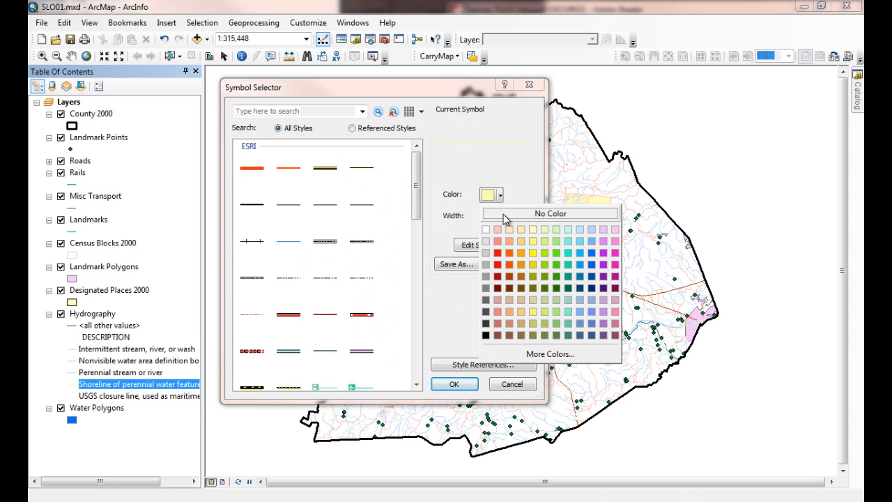
{"action": "left_click", "coordinate": [554, 205]}
{"action": "left_click", "coordinate": [452, 385]}
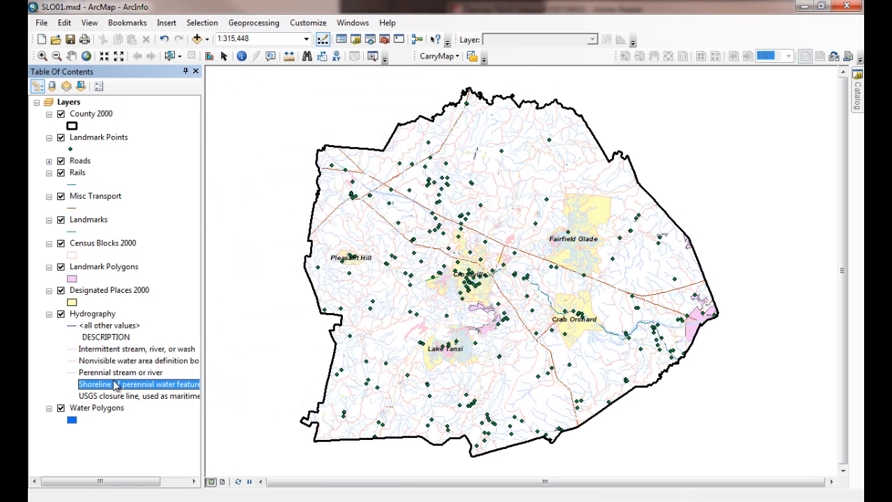
Step: Set the Hydrography symbol for intermittent stream, river, or wash to no color
{"action": "left_click", "coordinate": [87, 350]}
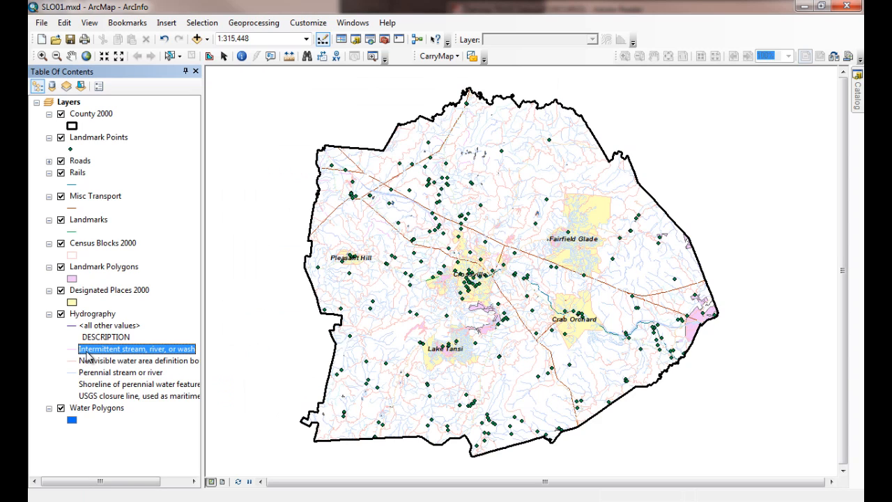
{"action": "double_click", "coordinate": [73, 350]}
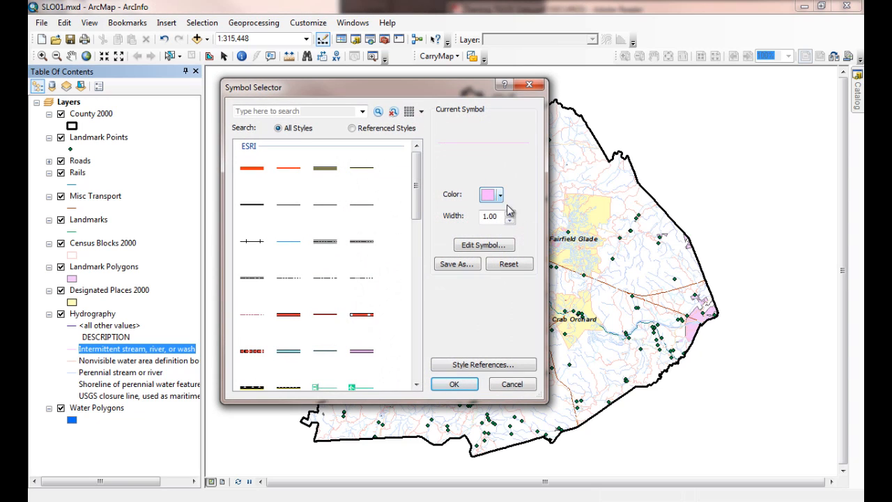
{"action": "left_click", "coordinate": [496, 196]}
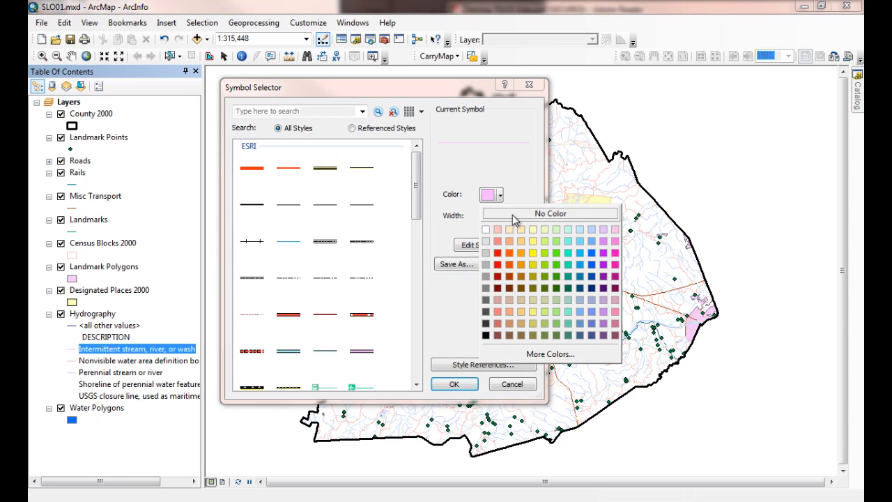
{"action": "left_click", "coordinate": [512, 207]}
{"action": "left_click", "coordinate": [449, 386]}
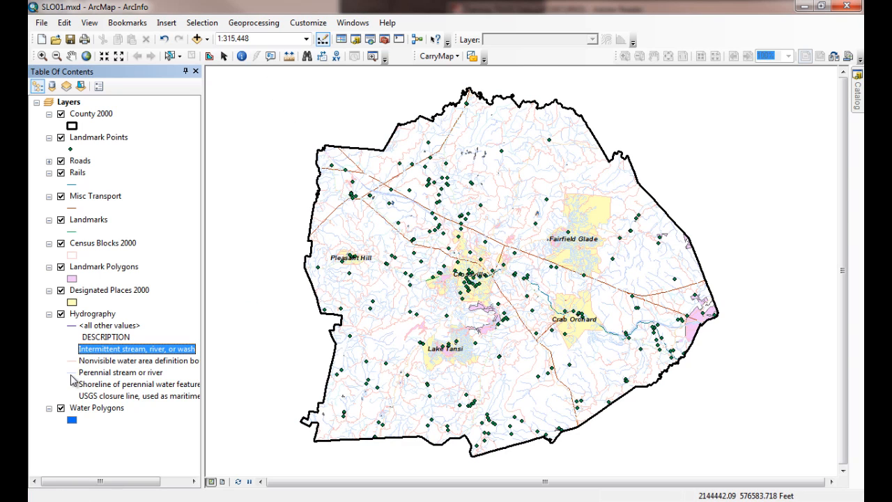
Step: Set the Hydrography symbol for perennial stream or river to a bright blue line
{"action": "left_click", "coordinate": [73, 375]}
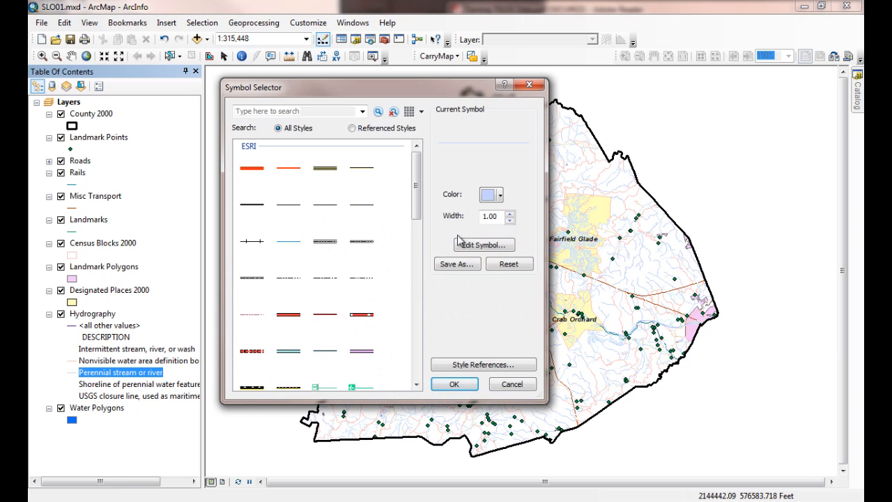
{"action": "left_click", "coordinate": [499, 197]}
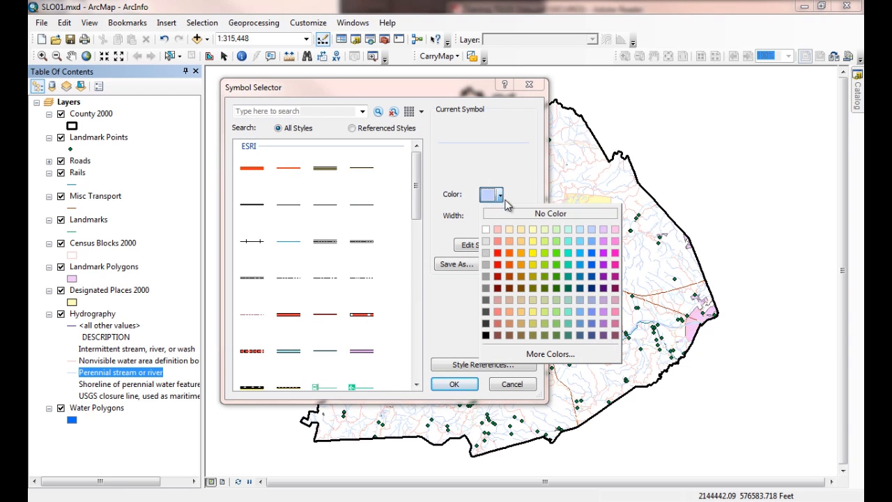
{"action": "left_click", "coordinate": [592, 255]}
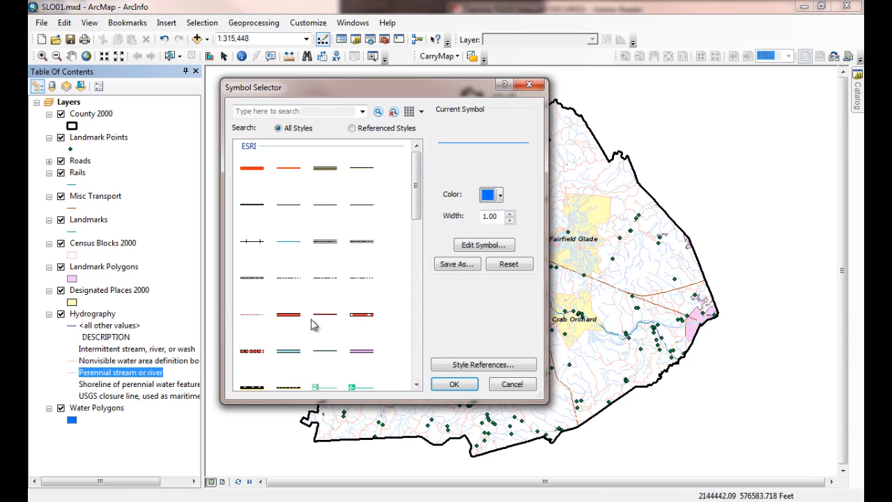
{"action": "left_click", "coordinate": [457, 384]}
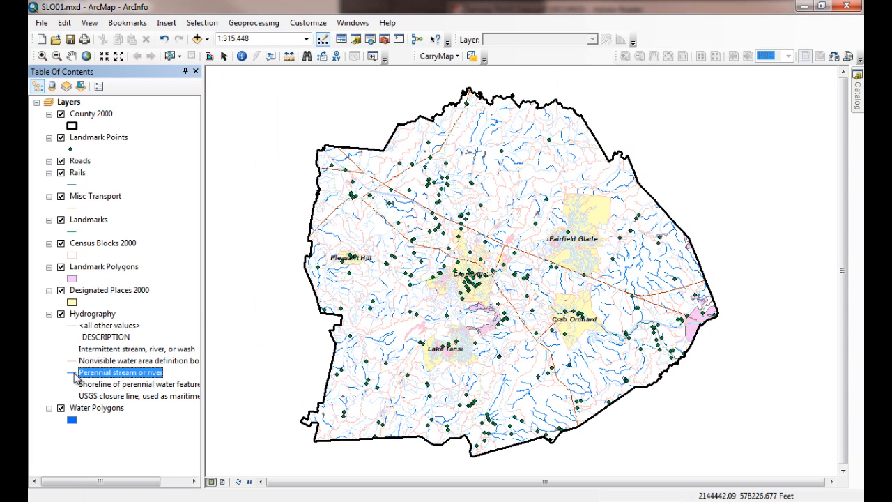
Step: Set the line width of the perennial stream or river symbol to 0.5
{"action": "double_click", "coordinate": [73, 375]}
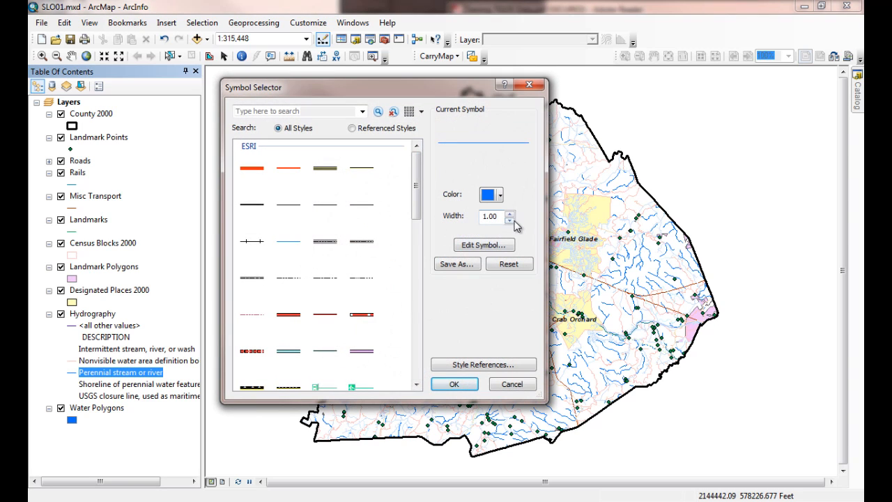
{"action": "left_click_drag", "start_coordinate": [481, 216], "coordinate": [456, 227]}
{"action": "type", "text": ".5"}
{"action": "left_click", "coordinate": [453, 385]}
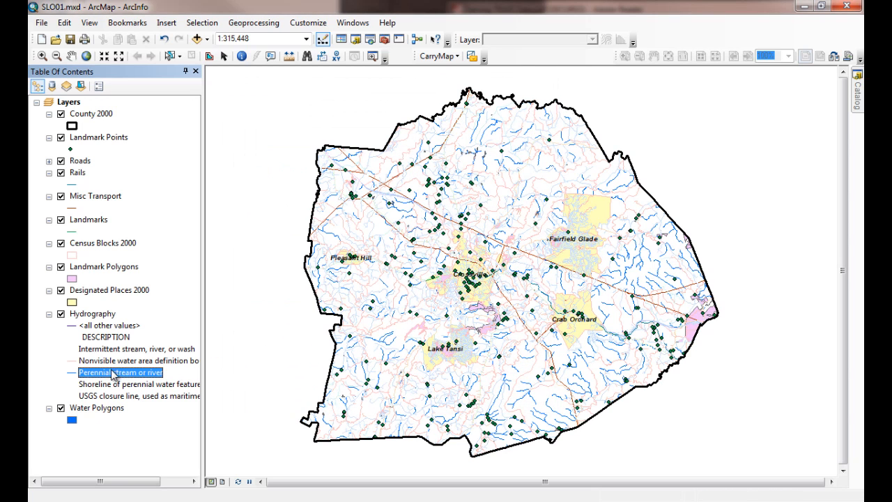
Step: Set the symbol for the nonvisible water area definition boundary to no color, and collapse the Hydrography layer's legend
{"action": "left_click", "coordinate": [73, 359]}
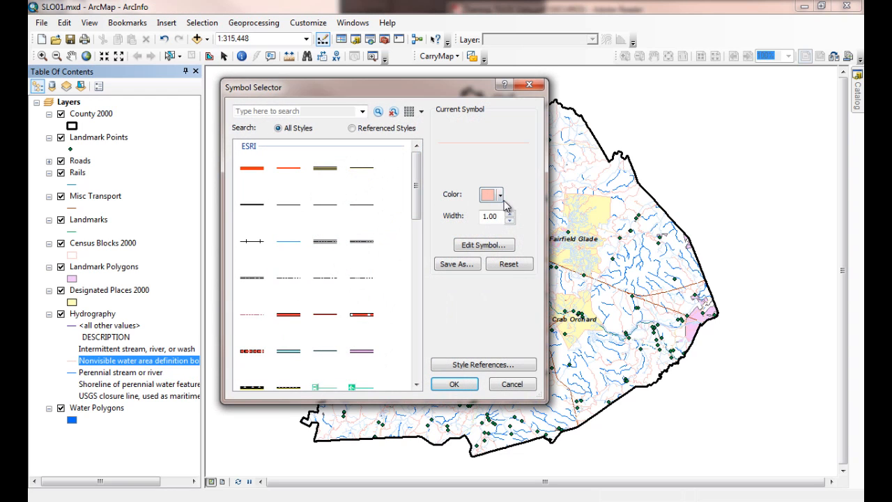
{"action": "left_click", "coordinate": [500, 196]}
{"action": "left_click", "coordinate": [533, 213]}
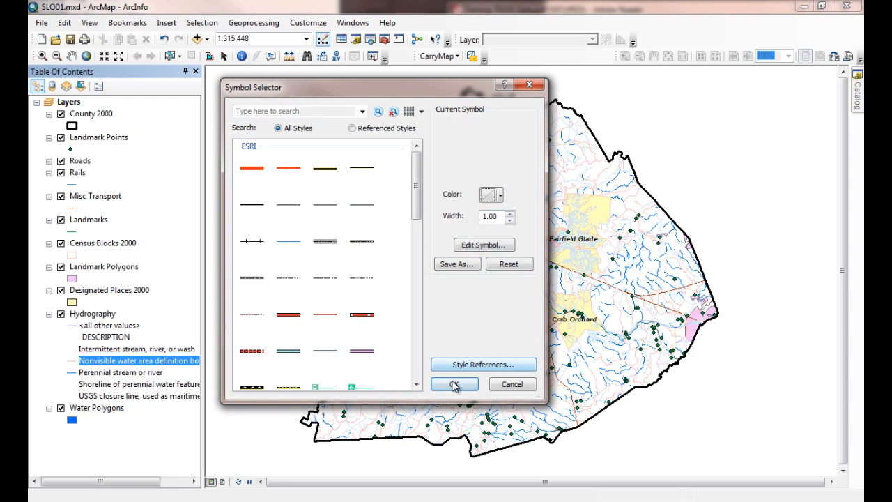
{"action": "left_click", "coordinate": [454, 384]}
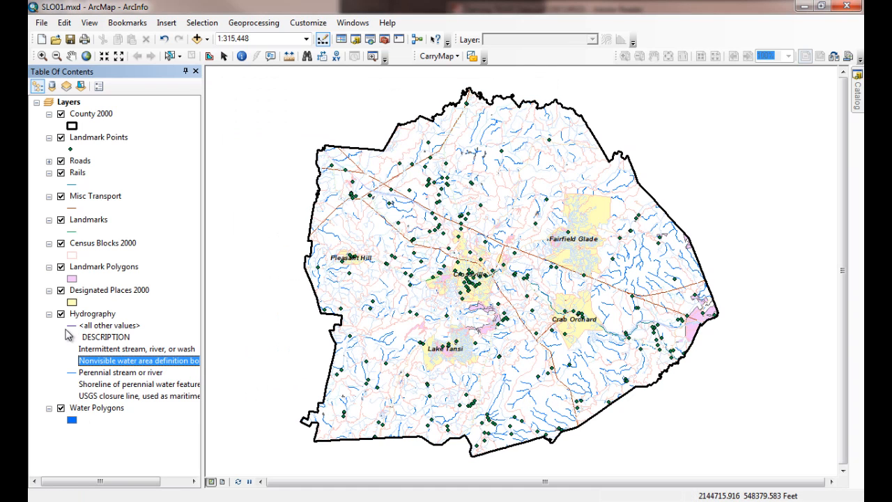
{"action": "left_click", "coordinate": [49, 314]}
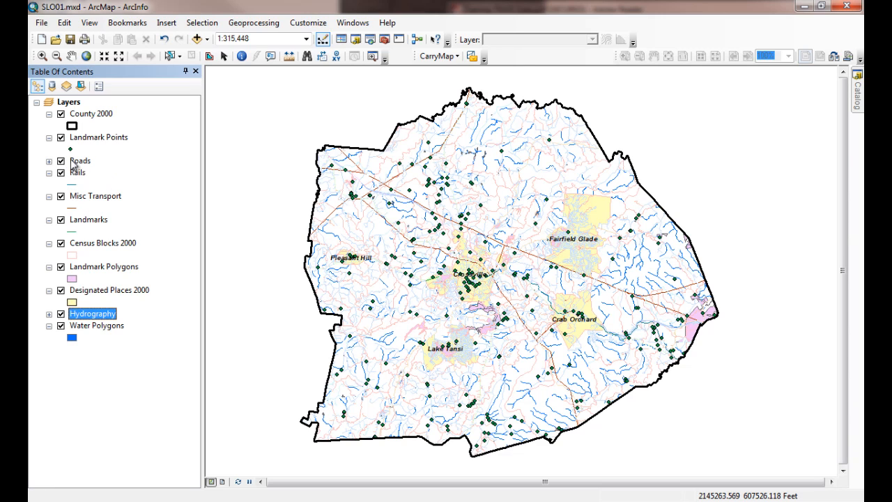
{"action": "left_click", "coordinate": [49, 161]}
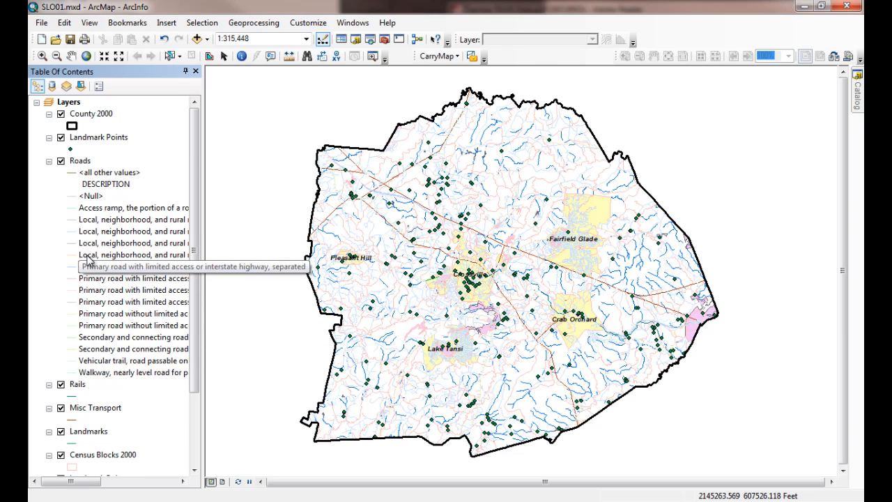
{"action": "left_click", "coordinate": [49, 161]}
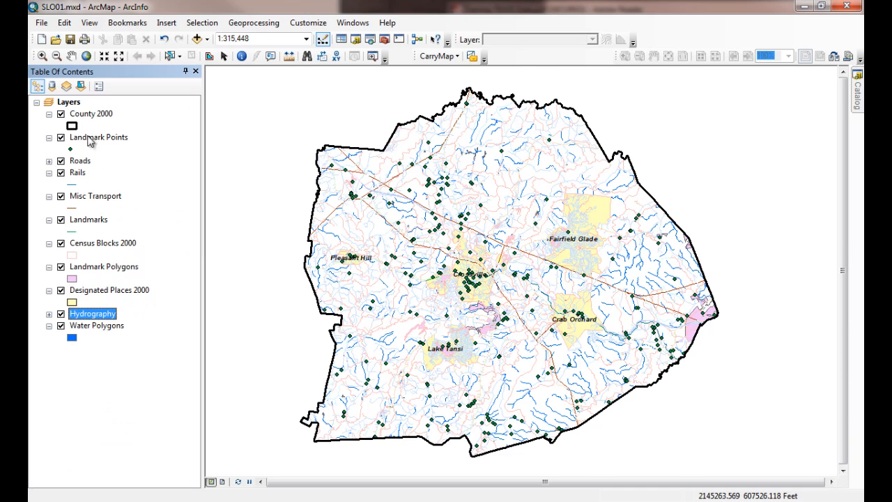
{"action": "left_click", "coordinate": [101, 139]}
{"action": "left_click", "coordinate": [69, 149]}
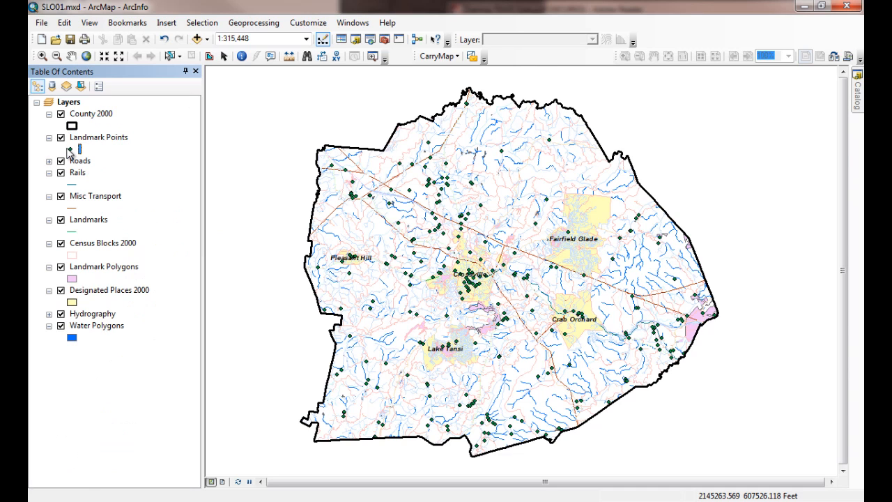
{"action": "double_click", "coordinate": [69, 151]}
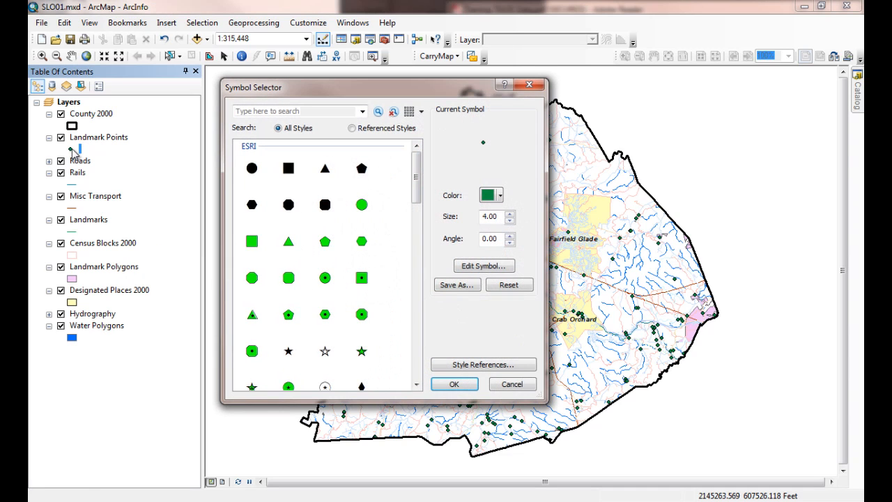
{"action": "left_click", "coordinate": [529, 84]}
Step: Symbolize Landmark Points by unique values of the DESCRIPTION field, adding all values, and apply the settings
{"action": "left_click", "coordinate": [97, 139]}
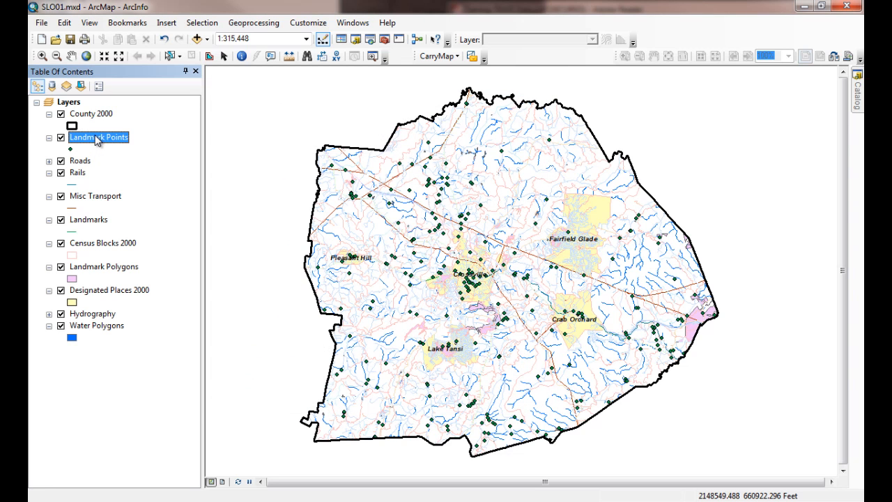
{"action": "right_click", "coordinate": [98, 139]}
{"action": "left_click", "coordinate": [182, 406]}
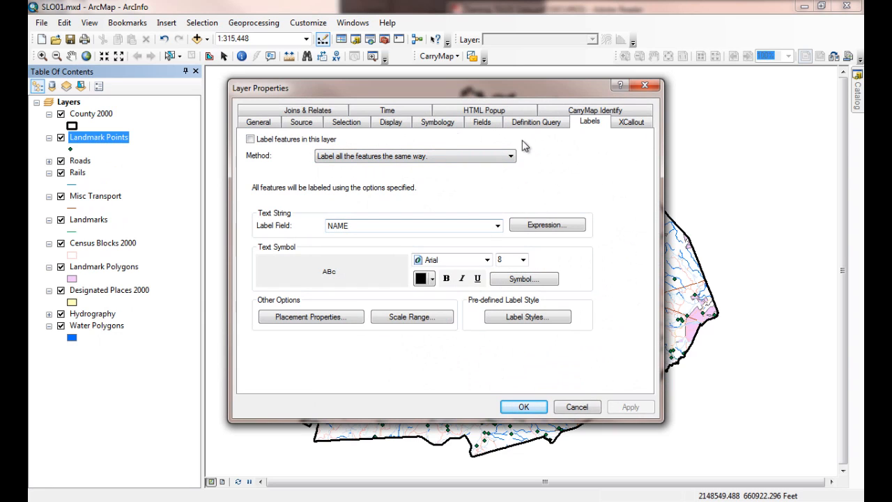
{"action": "left_click", "coordinate": [432, 125]}
{"action": "left_click", "coordinate": [265, 167]}
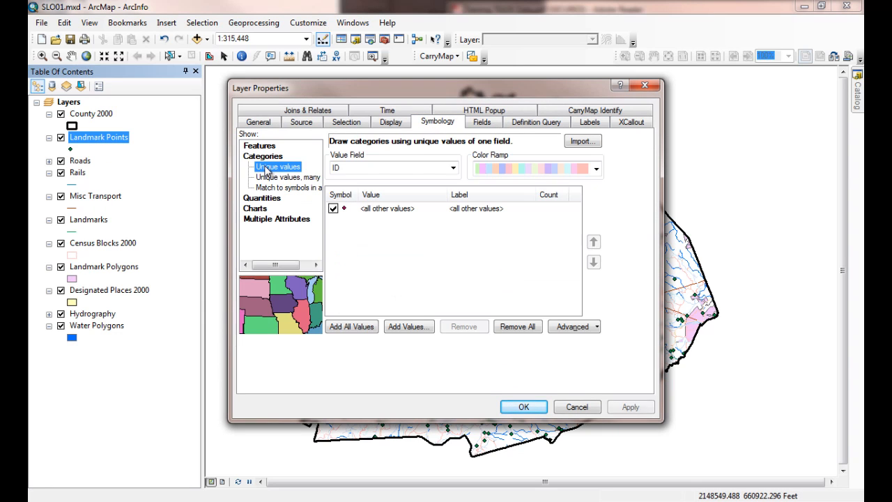
{"action": "left_click", "coordinate": [453, 168]}
{"action": "left_click", "coordinate": [407, 209]}
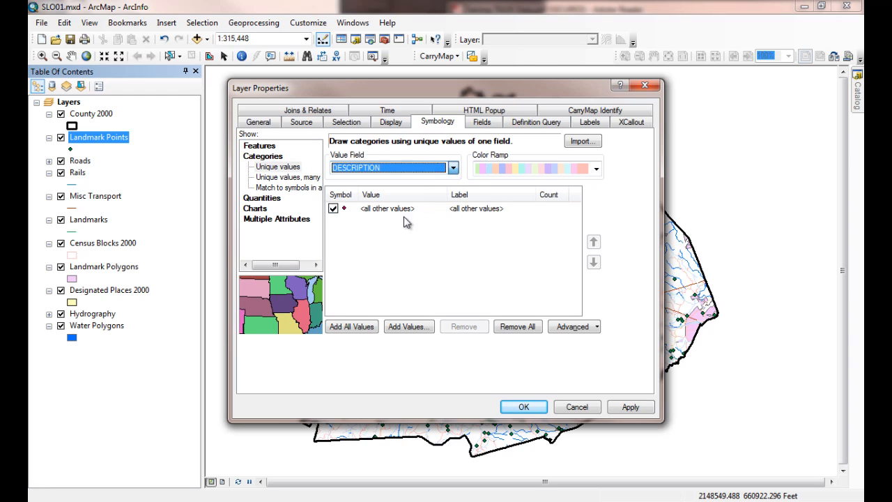
{"action": "left_click", "coordinate": [367, 330]}
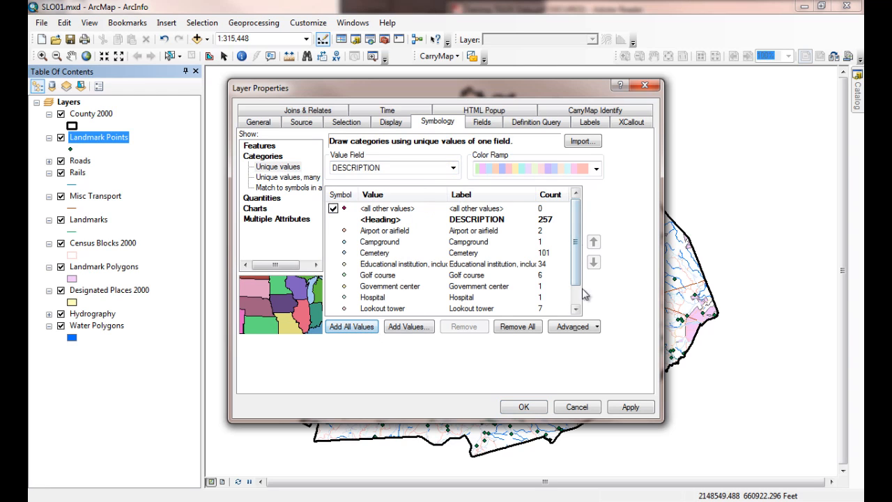
{"action": "scroll", "coordinate": [579, 243], "scroll_direction": "down", "scroll_amount": 1}
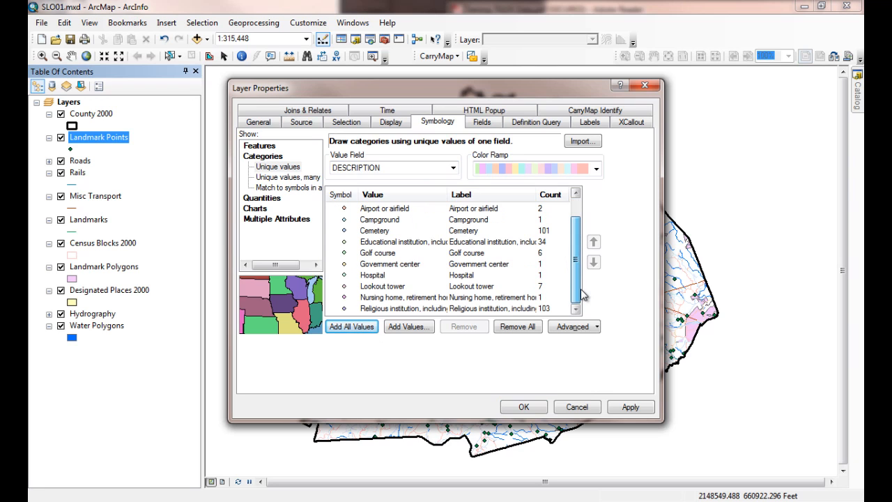
{"action": "left_click", "coordinate": [643, 413]}
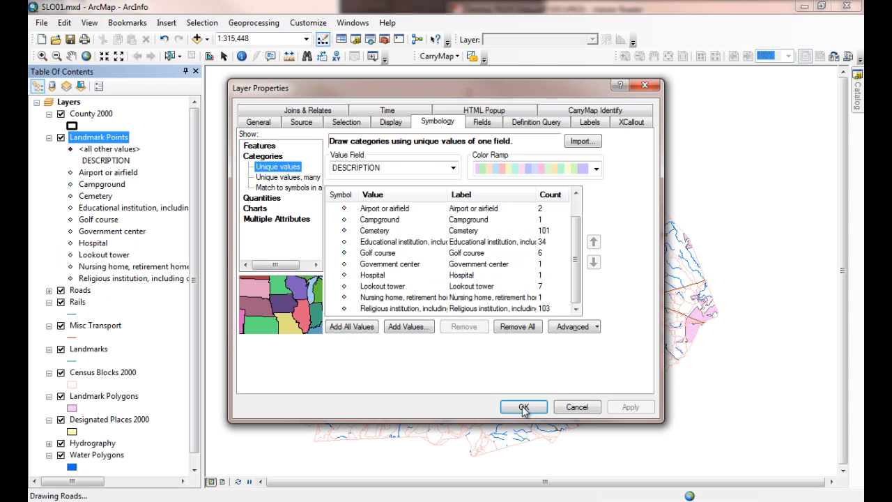
{"action": "left_click", "coordinate": [523, 407]}
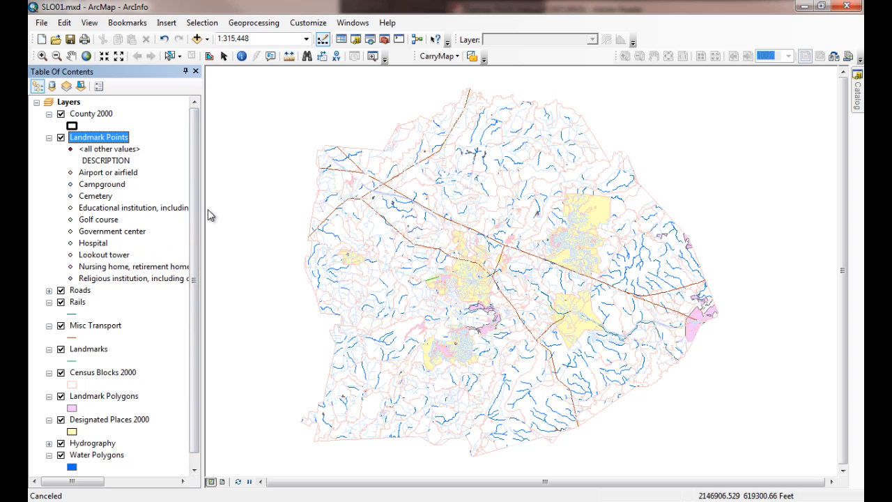
Step: Shorten the legend label of the educational institution category under Landmark Points to "Educational"
{"action": "left_click", "coordinate": [116, 212]}
{"action": "left_click", "coordinate": [117, 209]}
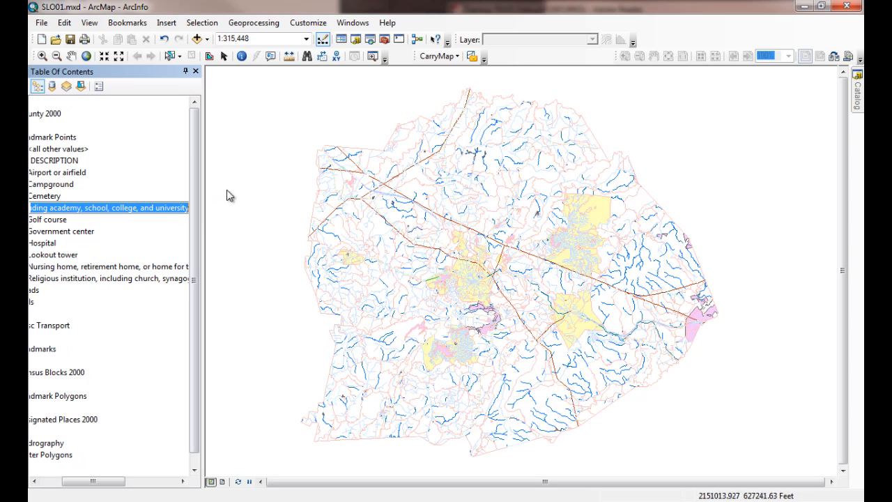
{"action": "key", "text": "End"}
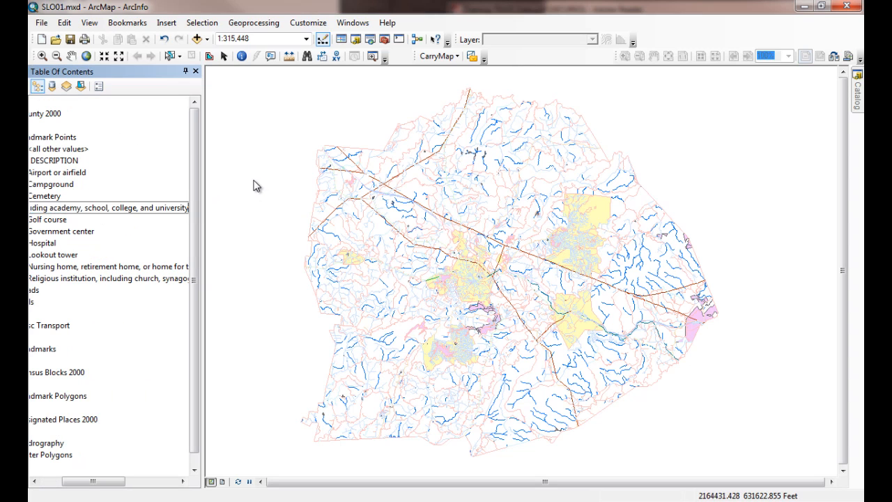
{"action": "key", "text": "BackSpace"}
{"action": "key", "text": "BackSpace"}
{"action": "key", "text": "BackSpace"}
{"action": "key", "text": "BackSpace"}
{"action": "key", "text": "BackSpace"}
{"action": "key", "text": "BackSpace"}
{"action": "key", "text": "BackSpace"}
{"action": "key", "text": "BackSpace"}
{"action": "key", "text": "BackSpace"}
{"action": "key", "text": "BackSpace"}
{"action": "key", "text": "BackSpace"}
{"action": "key", "text": "BackSpace"}
{"action": "key", "text": "BackSpace"}
{"action": "key", "text": "BackSpace"}
{"action": "key", "text": "BackSpace"}
{"action": "key", "text": "BackSpace"}
{"action": "key", "text": "BackSpace"}
{"action": "key", "text": "BackSpace"}
{"action": "key", "text": "BackSpace"}
{"action": "key", "text": "BackSpace"}
{"action": "key", "text": "BackSpace"}
{"action": "key", "text": "BackSpace"}
{"action": "key", "text": "BackSpace"}
{"action": "key", "text": "BackSpace"}
{"action": "key", "text": "BackSpace"}
{"action": "key", "text": "BackSpace"}
{"action": "key", "text": "BackSpace"}
{"action": "key", "text": "BackSpace"}
{"action": "key", "text": "BackSpace"}
{"action": "key", "text": "BackSpace"}
{"action": "key", "text": "BackSpace"}
{"action": "key", "text": "BackSpace"}
{"action": "key", "text": "BackSpace"}
{"action": "key", "text": "BackSpace"}
{"action": "key", "text": "BackSpace"}
{"action": "key", "text": "BackSpace"}
{"action": "key", "text": "BackSpace"}
{"action": "key", "text": "BackSpace"}
{"action": "key", "text": "BackSpace"}
{"action": "key", "text": "BackSpace"}
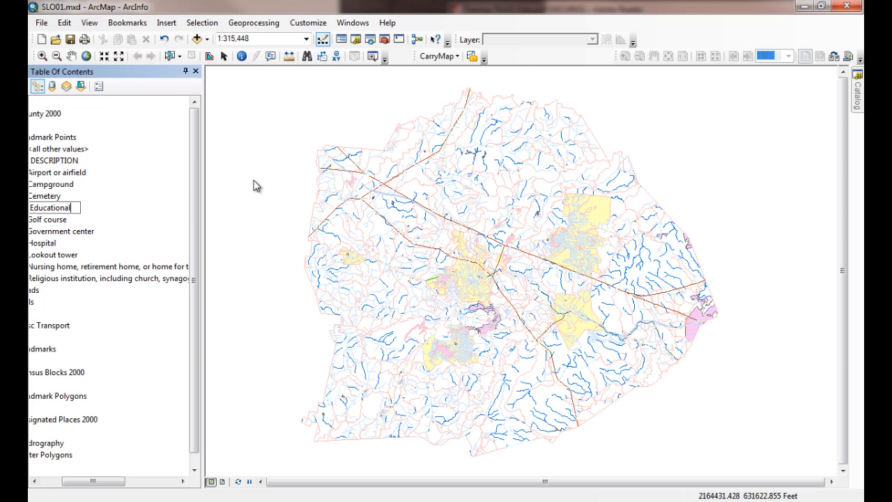
{"action": "key", "text": "Return"}
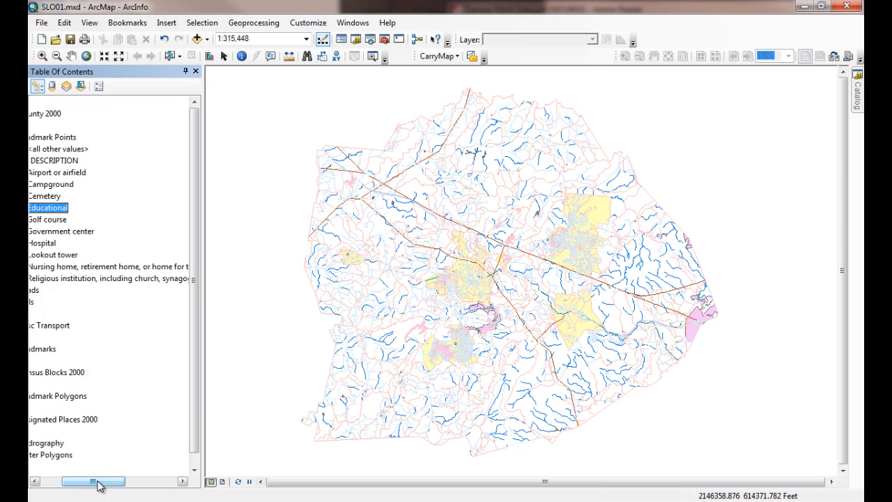
{"action": "left_click_drag", "start_coordinate": [96, 481], "coordinate": [74, 480]}
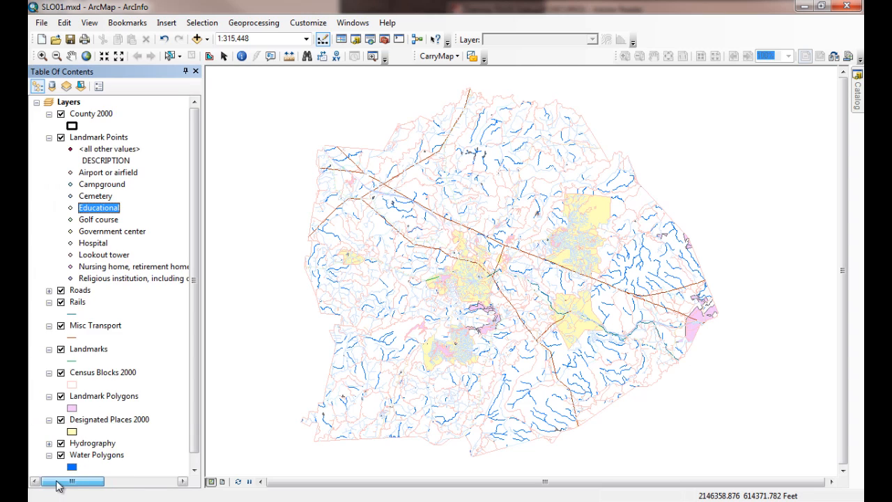
Step: Rename the religious institution category under Landmark Points as "Church"
{"action": "left_click", "coordinate": [135, 280]}
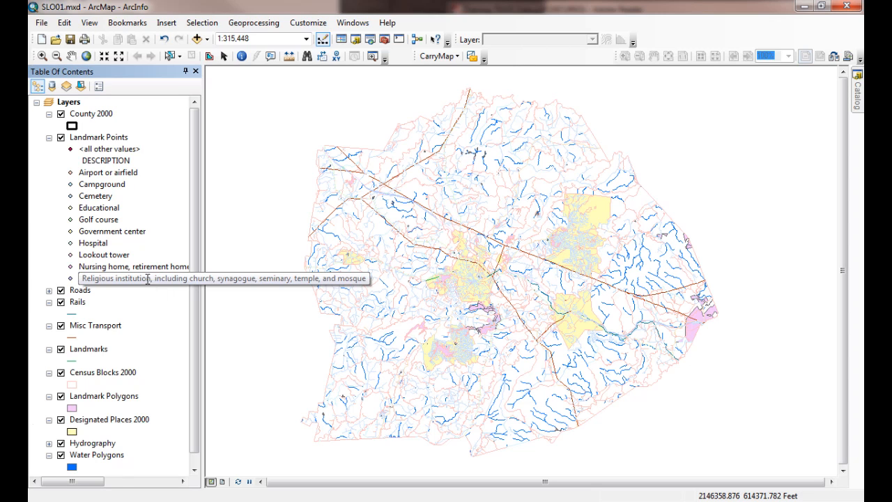
{"action": "left_click", "coordinate": [147, 278]}
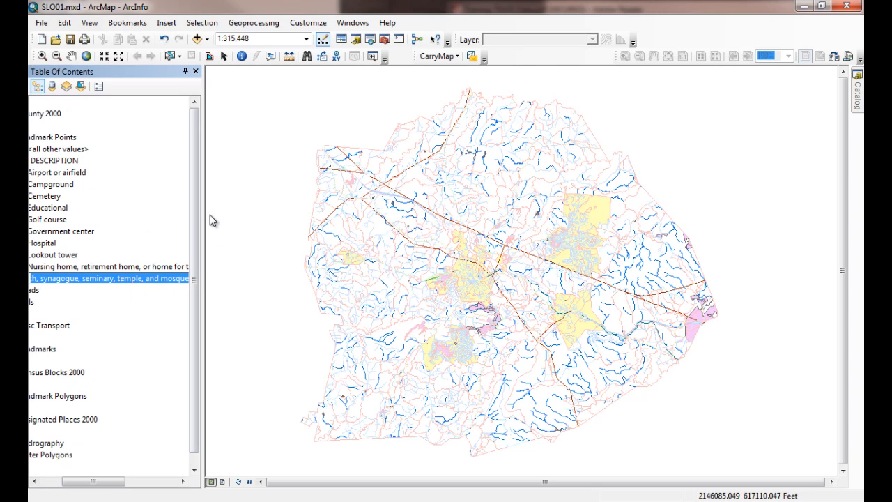
{"action": "type", "text": "Church"}
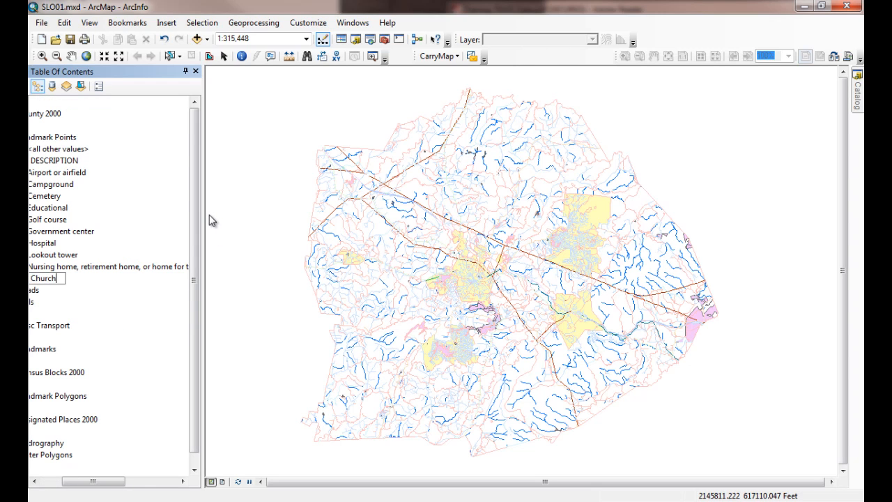
{"action": "key", "text": "Return"}
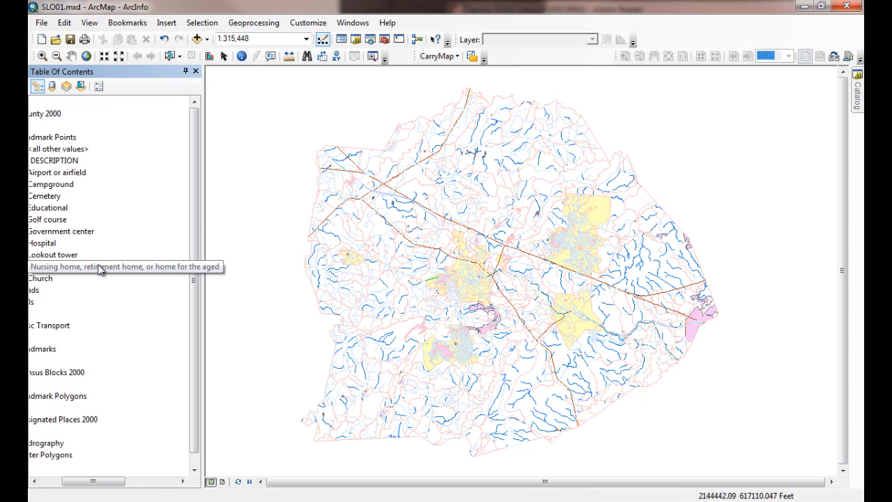
Step: Rename the nursing home category under Landmark Points as "Retirement Home"
{"action": "left_click", "coordinate": [101, 270]}
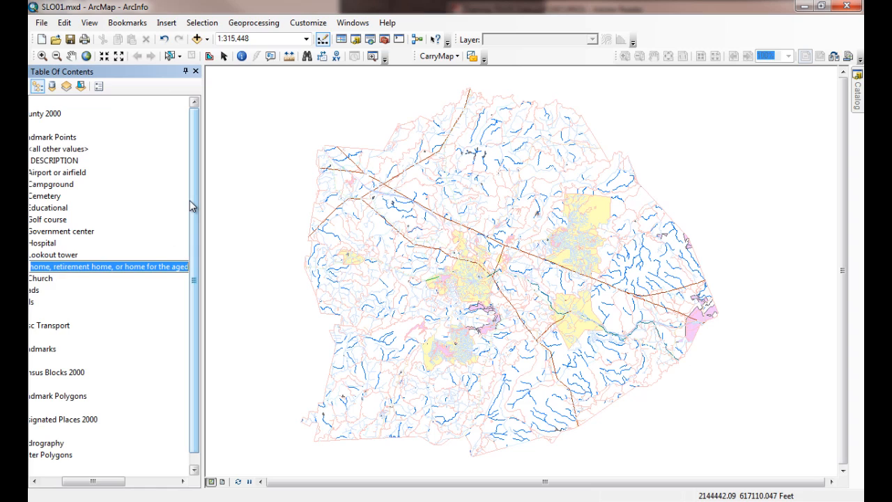
{"action": "type", "text": "Retirement Home"}
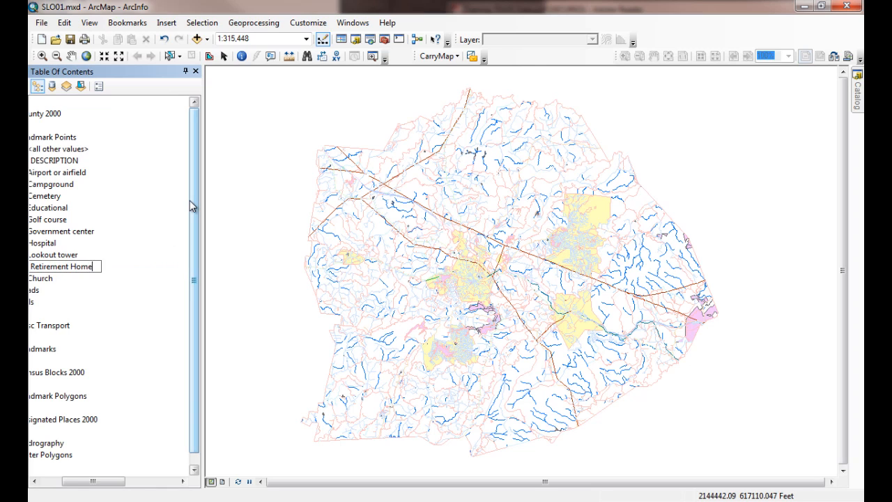
{"action": "key", "text": "Return"}
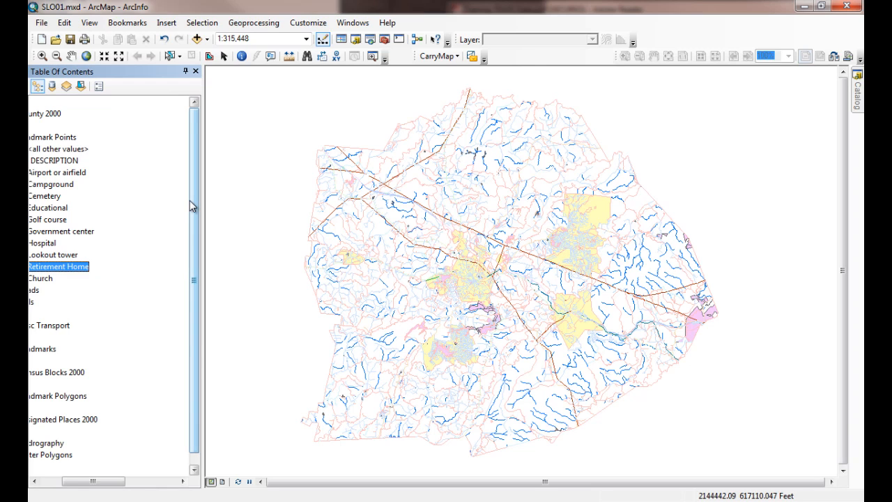
{"action": "left_click_drag", "start_coordinate": [93, 481], "coordinate": [60, 486]}
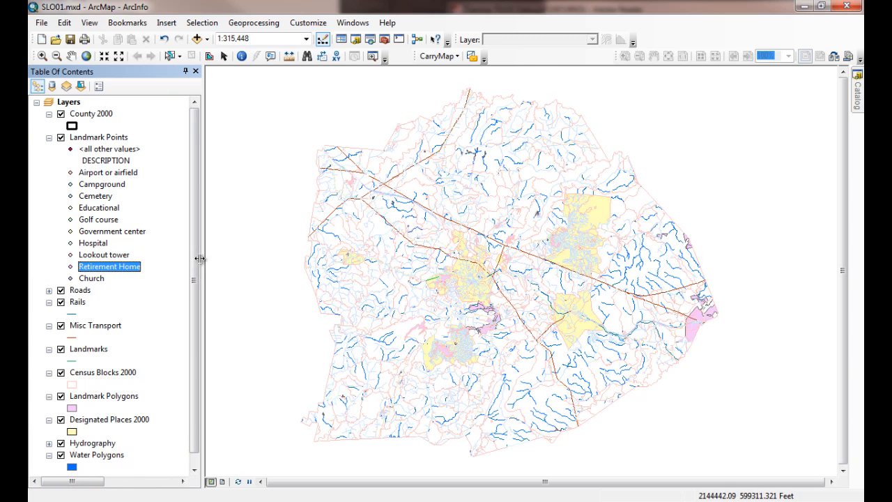
Step: Narrow the table of contents and open the symbol settings of the Educational category under Landmark Points
{"action": "left_click_drag", "start_coordinate": [199, 259], "coordinate": [179, 264]}
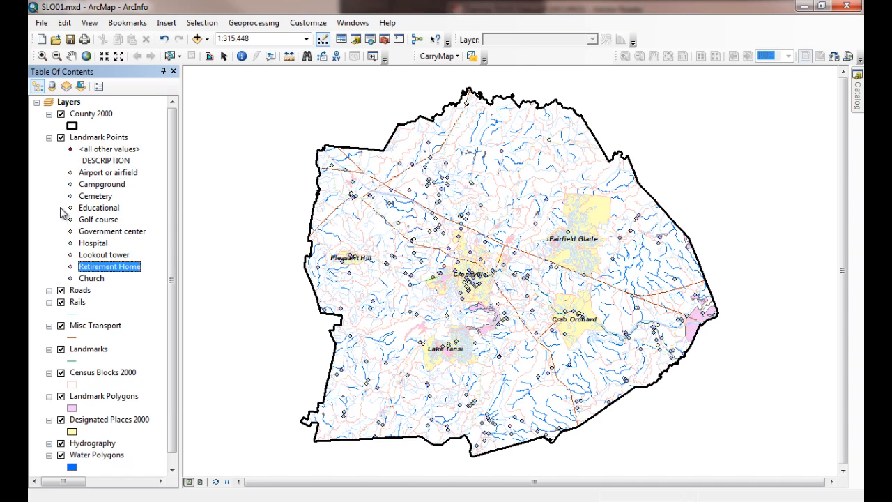
{"action": "left_click", "coordinate": [71, 209]}
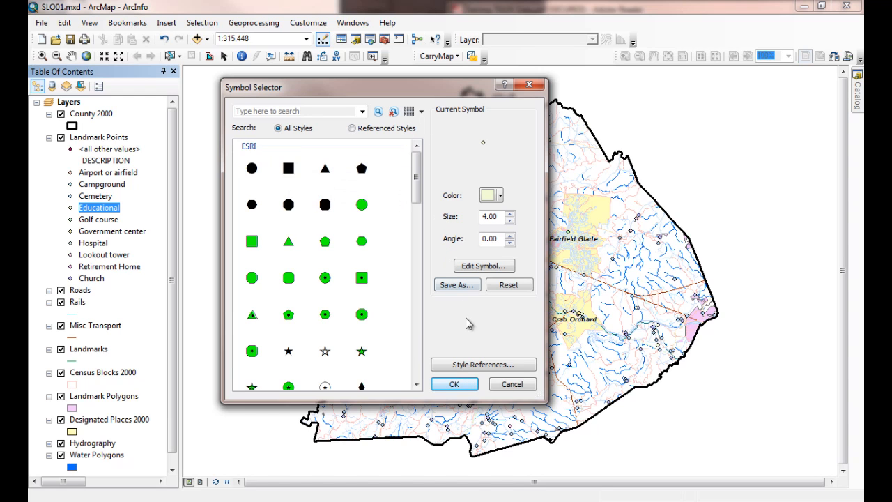
Step: Examine the list of available style references and the ESRI marker symbols offered for the Educational category
{"action": "left_click", "coordinate": [468, 371]}
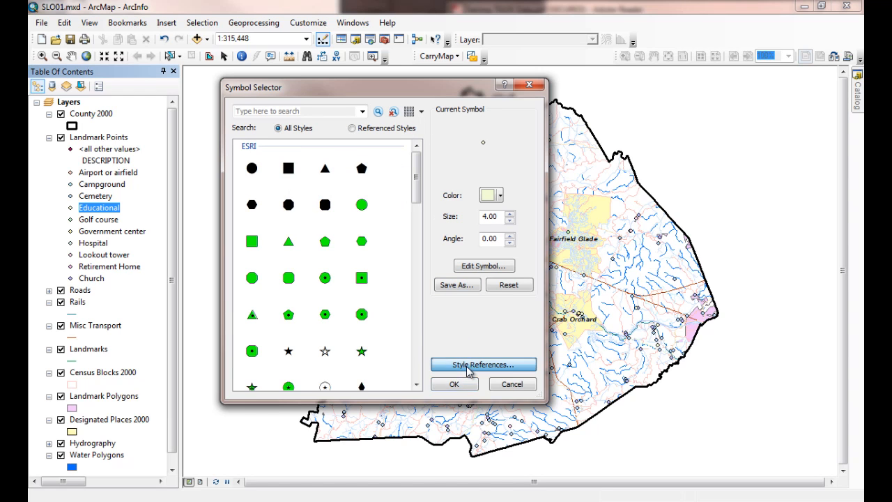
{"action": "mouse_move", "coordinate": [465, 158]}
{"action": "left_mouse_down"}
{"action": "mouse_move", "coordinate": [473, 294]}
{"action": "mouse_move", "coordinate": [474, 157]}
{"action": "left_mouse_up"}
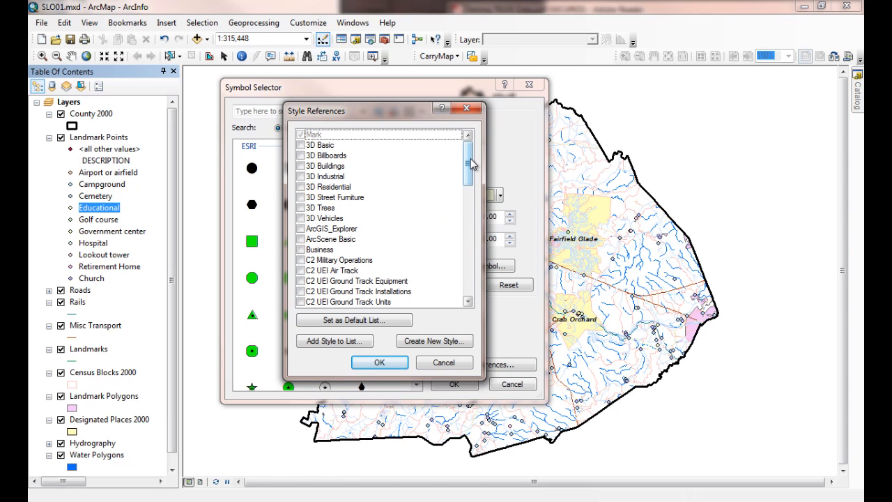
{"action": "left_click_drag", "start_coordinate": [469, 166], "coordinate": [463, 232]}
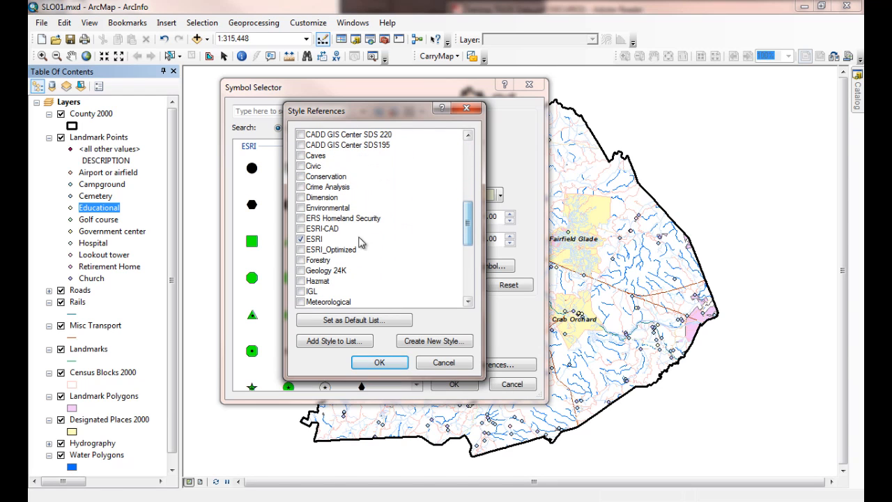
{"action": "left_click", "coordinate": [435, 364]}
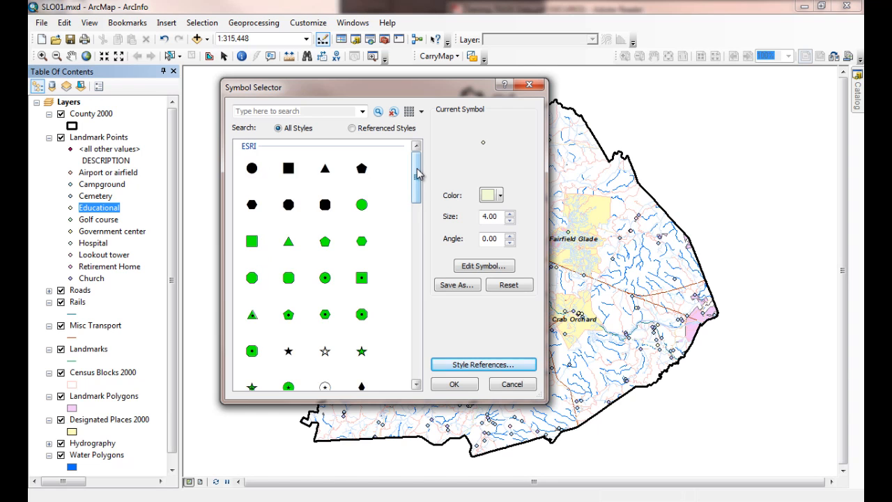
{"action": "left_click_drag", "start_coordinate": [418, 174], "coordinate": [447, 149]}
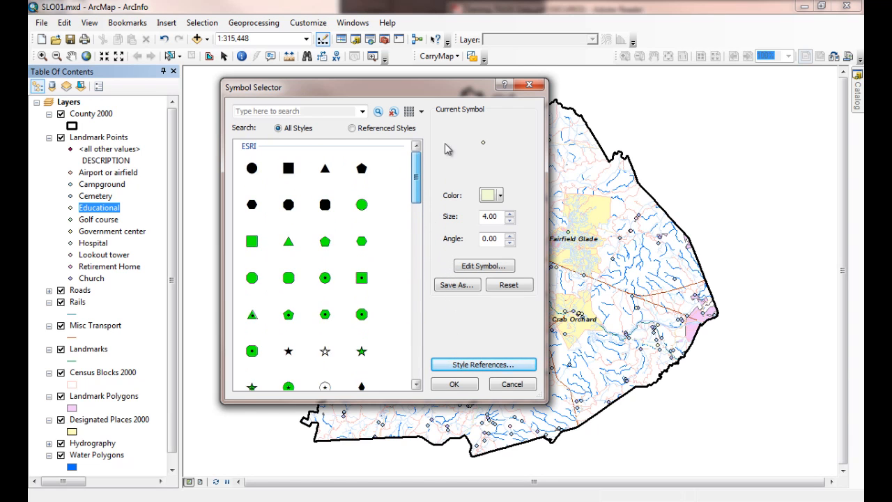
Step: Add the Forestry style to the referenced styles and look through the expanded marker symbol list
{"action": "left_click", "coordinate": [476, 365]}
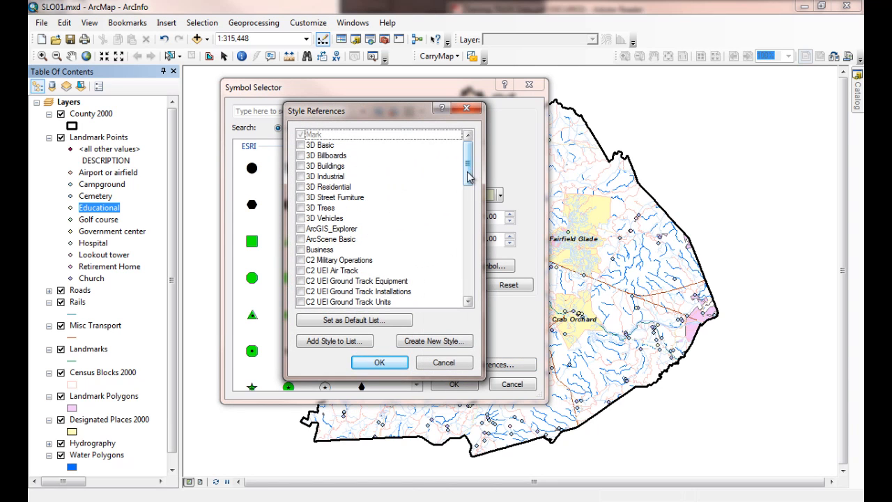
{"action": "left_click_drag", "start_coordinate": [469, 176], "coordinate": [473, 252]}
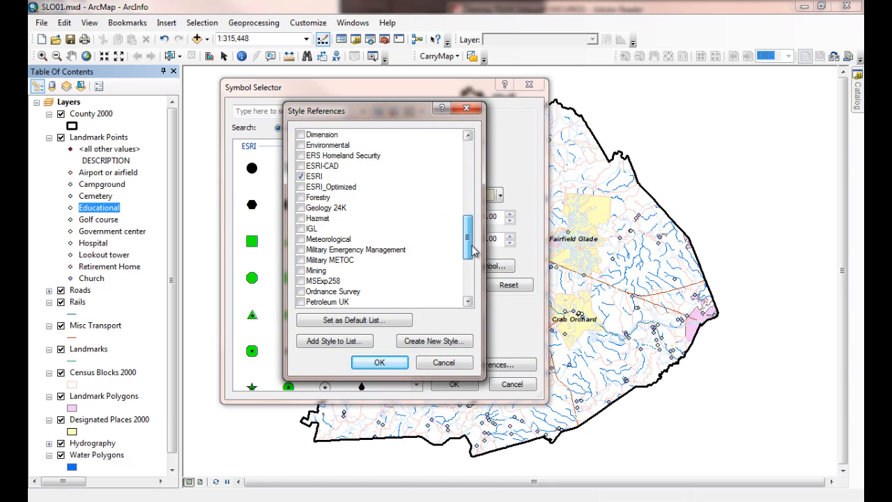
{"action": "left_click", "coordinate": [301, 197]}
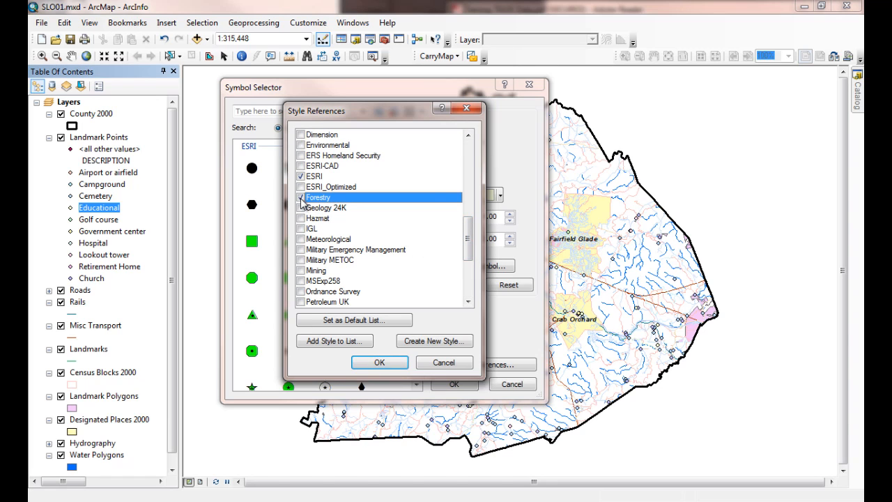
{"action": "left_click", "coordinate": [380, 363]}
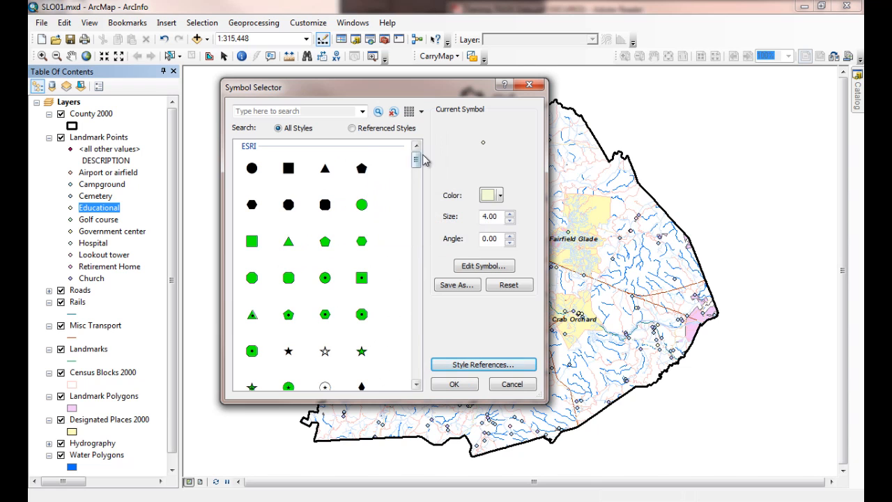
{"action": "left_click_drag", "start_coordinate": [415, 163], "coordinate": [435, 155]}
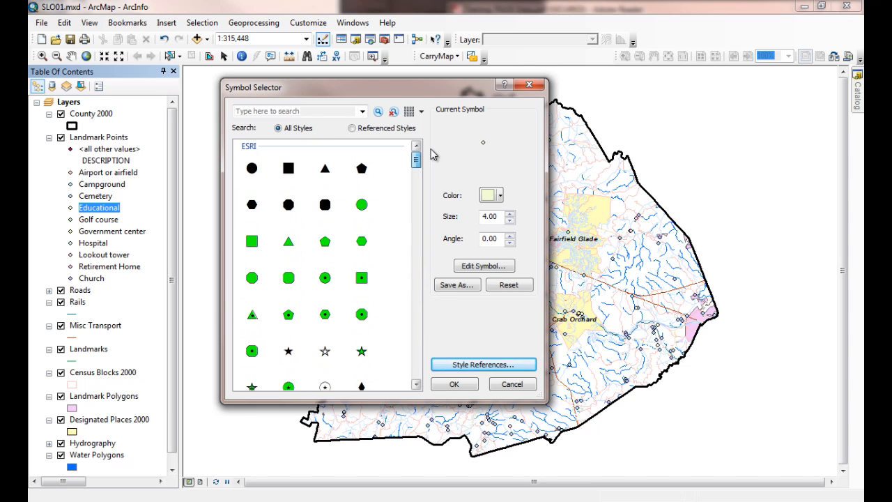
Step: Add the ArcGIS_Explorer style to the referenced symbol styles
{"action": "left_click", "coordinate": [480, 365]}
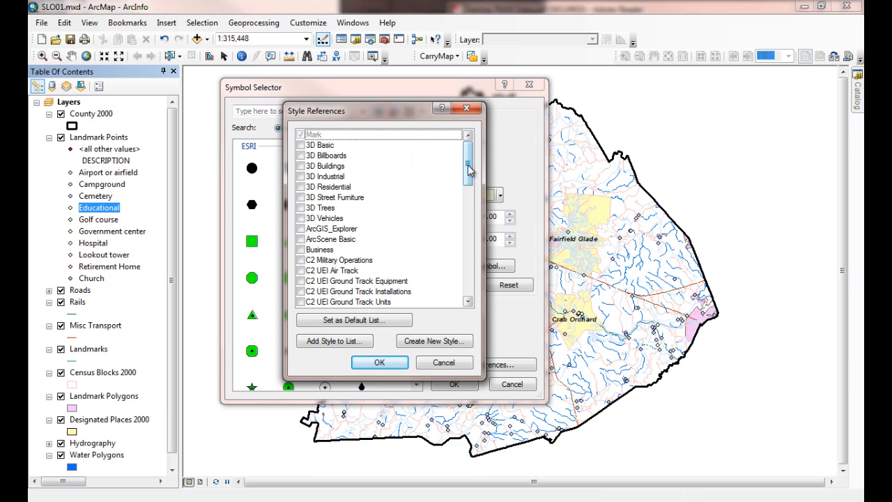
{"action": "left_click_drag", "start_coordinate": [467, 166], "coordinate": [472, 176]}
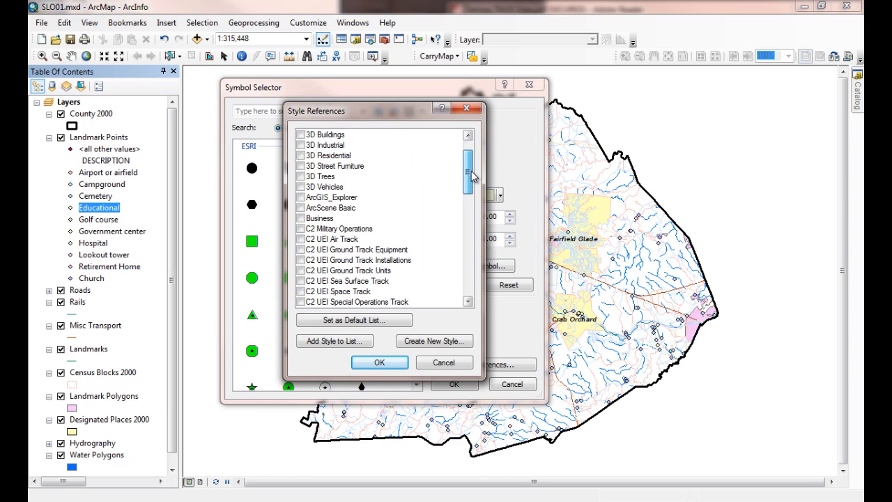
{"action": "left_click", "coordinate": [301, 201]}
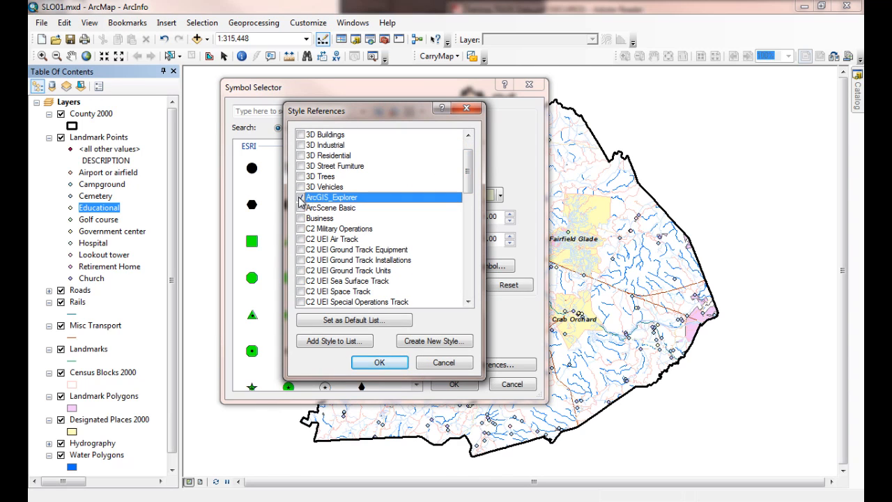
{"action": "left_click", "coordinate": [384, 364]}
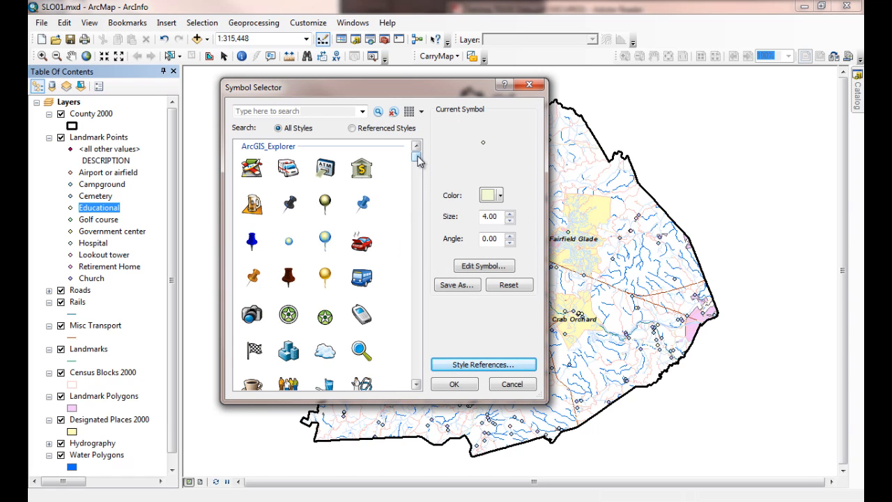
Step: Assign the red schoolhouse marker from the ArcGIS_Explorer style to the Educational category
{"action": "left_click_drag", "start_coordinate": [417, 158], "coordinate": [424, 196]}
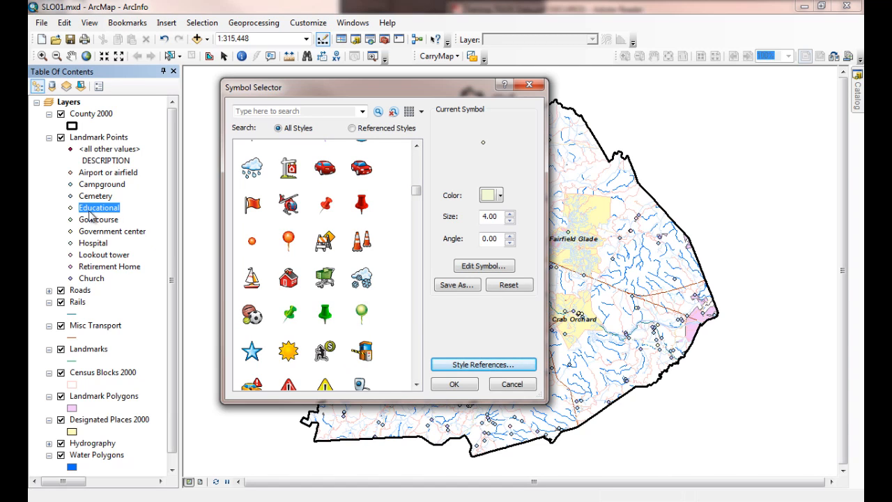
{"action": "left_click", "coordinate": [290, 283]}
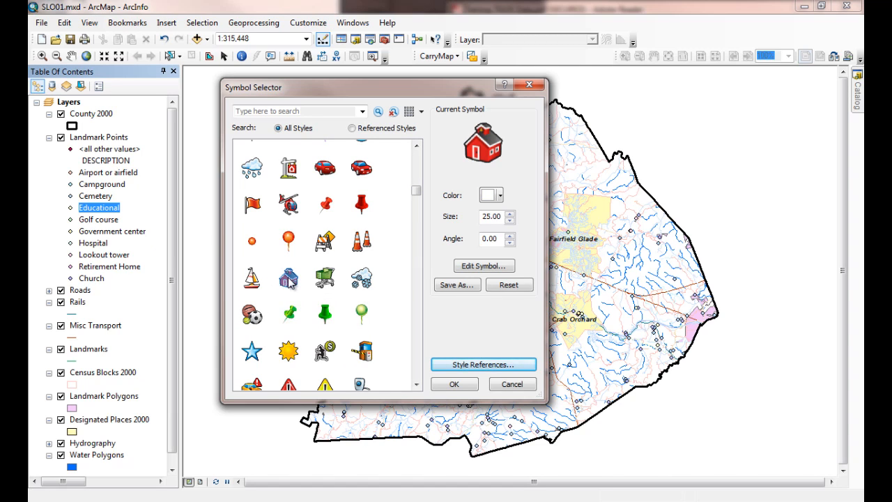
{"action": "left_click", "coordinate": [455, 385]}
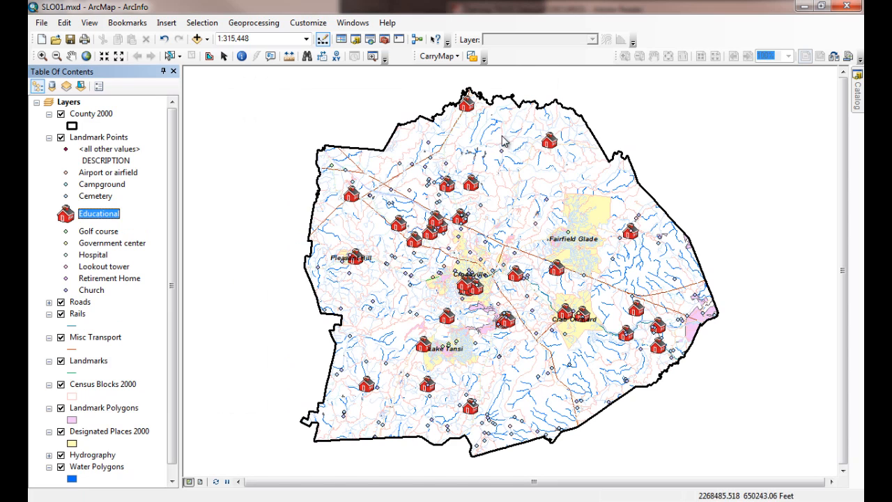
Step: Reduce the size of the Educational schoolhouse marker so it covers less of the map
{"action": "left_click", "coordinate": [66, 214]}
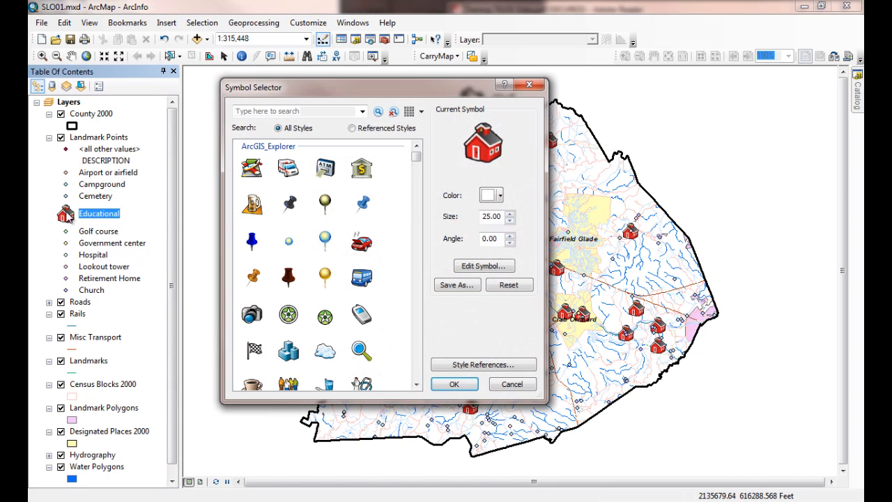
{"action": "left_click", "coordinate": [511, 221]}
{"action": "left_click", "coordinate": [453, 384]}
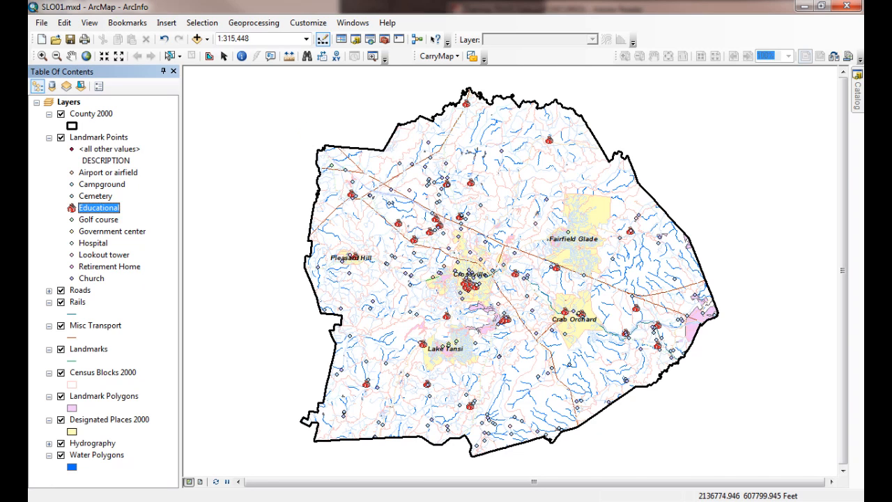
Step: Switch to Taming TIGER Data.pdf in Adobe Reader and read the remaining exercise text on thematic legends, emergency management questions and the summary
{"action": "key", "text": "alt+Tab"}
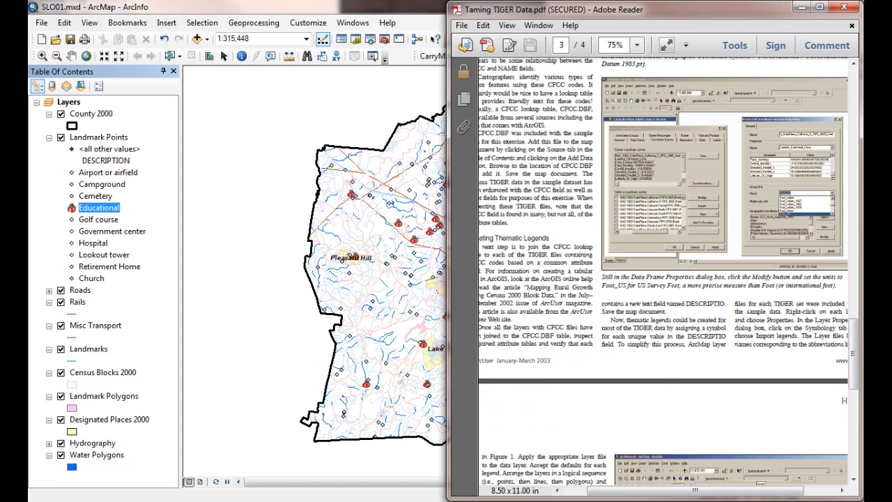
{"action": "left_click", "coordinate": [815, 9]}
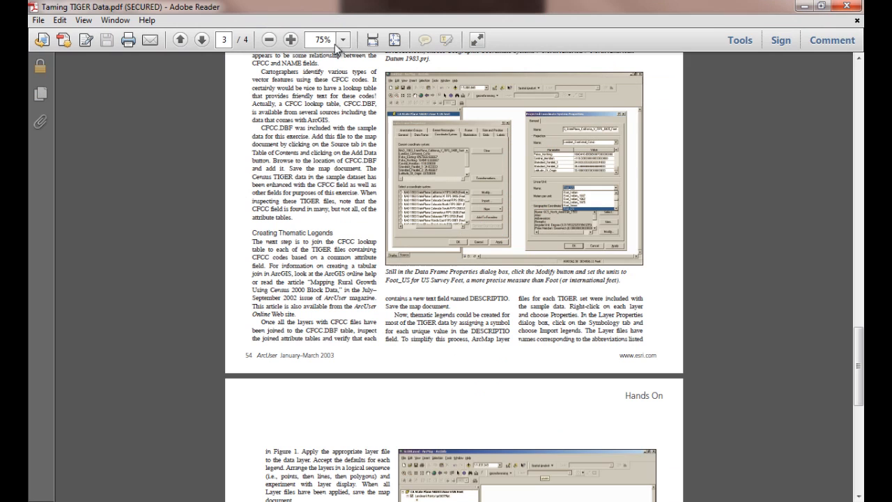
{"action": "left_click", "coordinate": [292, 39]}
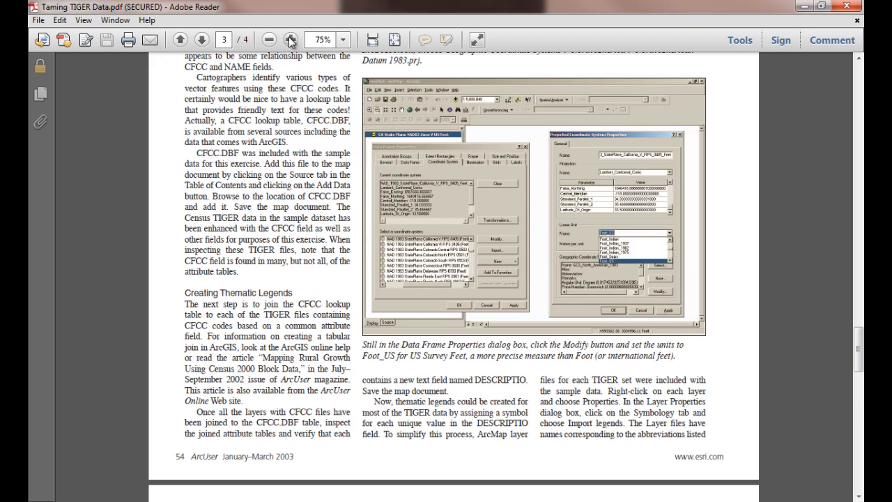
{"action": "left_click", "coordinate": [292, 40]}
{"action": "left_click", "coordinate": [292, 41]}
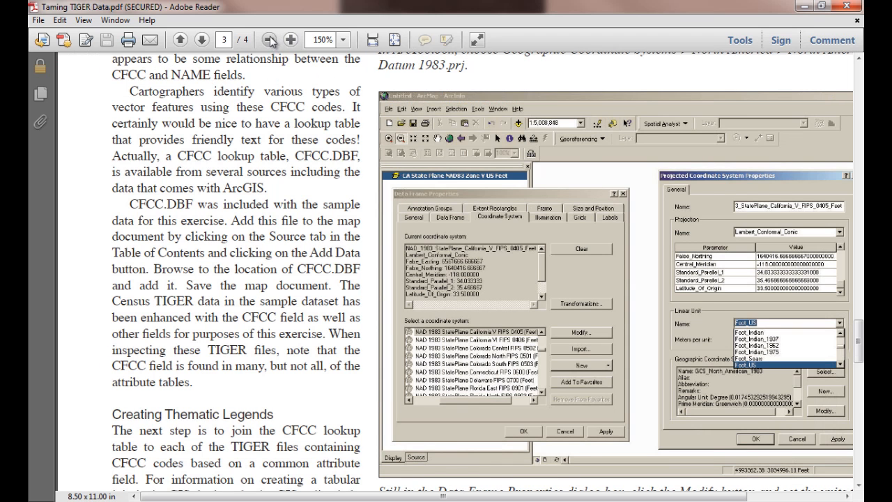
{"action": "left_click", "coordinate": [269, 39]}
{"action": "scroll", "coordinate": [518, 332], "scroll_direction": "down", "scroll_amount": 2}
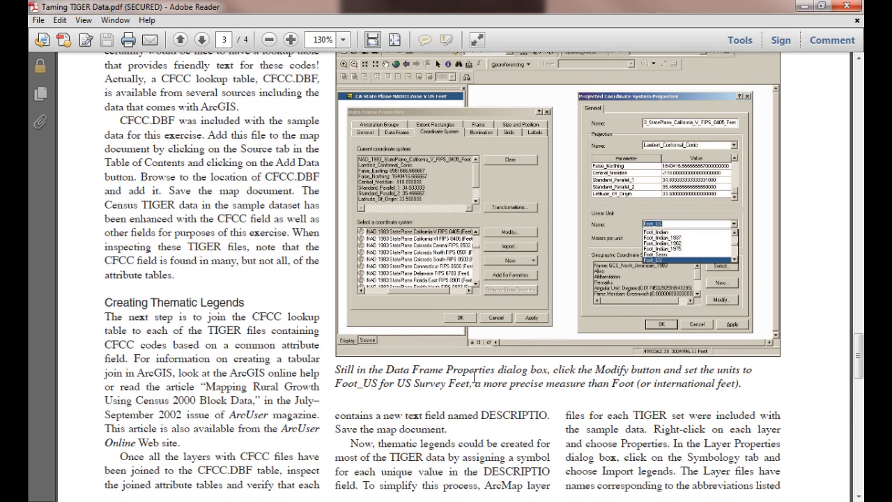
{"action": "scroll", "coordinate": [474, 376], "scroll_direction": "down", "scroll_amount": 4}
{"action": "scroll", "coordinate": [355, 307], "scroll_direction": "down", "scroll_amount": 15}
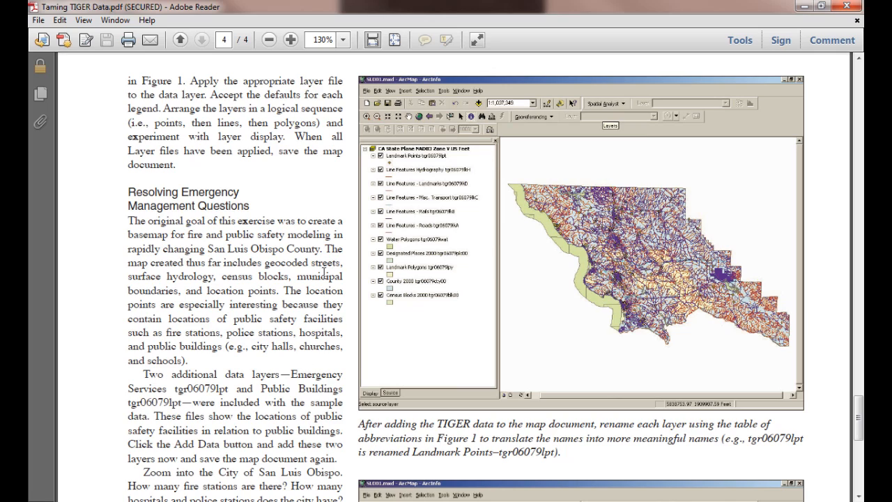
{"action": "scroll", "coordinate": [317, 381], "scroll_direction": "down", "scroll_amount": 8}
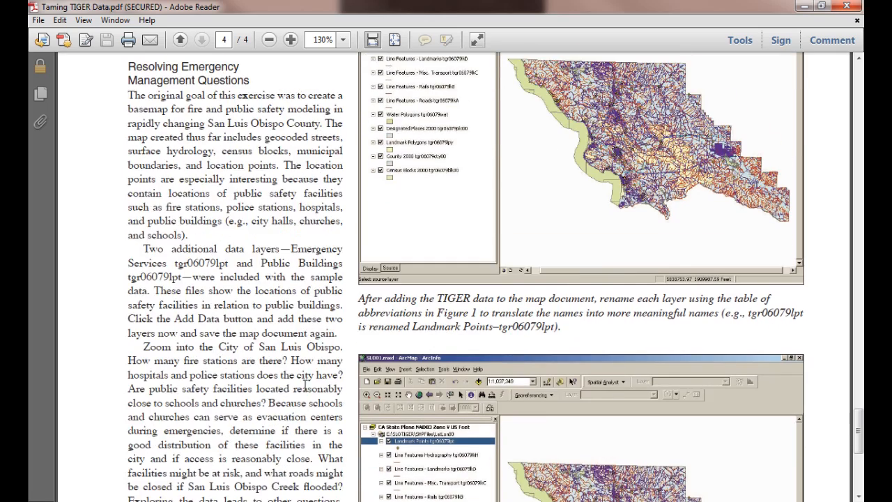
{"action": "scroll", "coordinate": [304, 385], "scroll_direction": "down", "scroll_amount": 3}
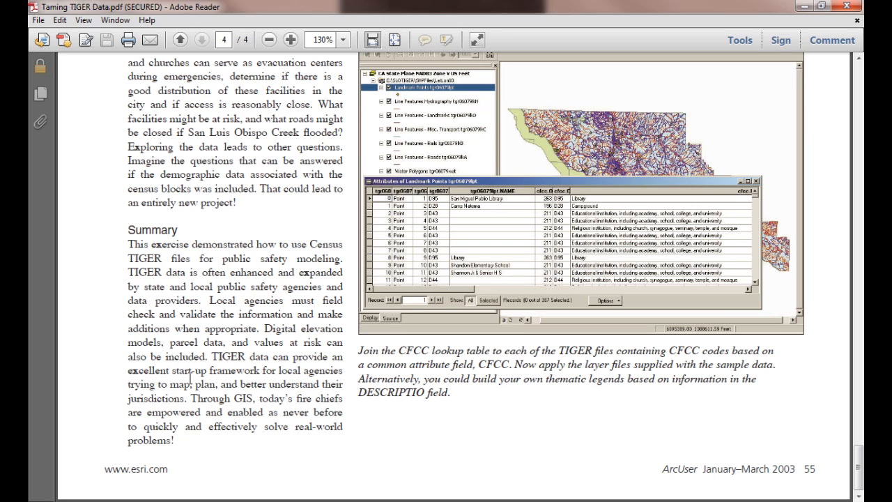
{"action": "scroll", "coordinate": [282, 311], "scroll_direction": "up", "scroll_amount": 5}
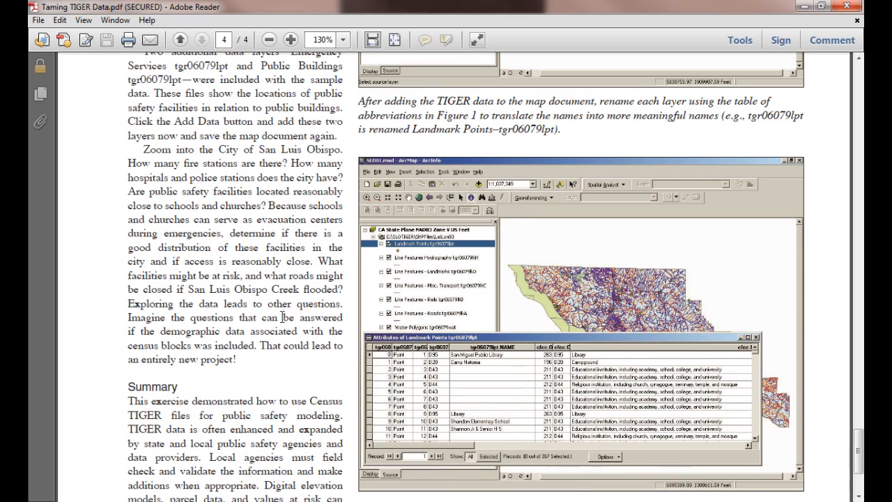
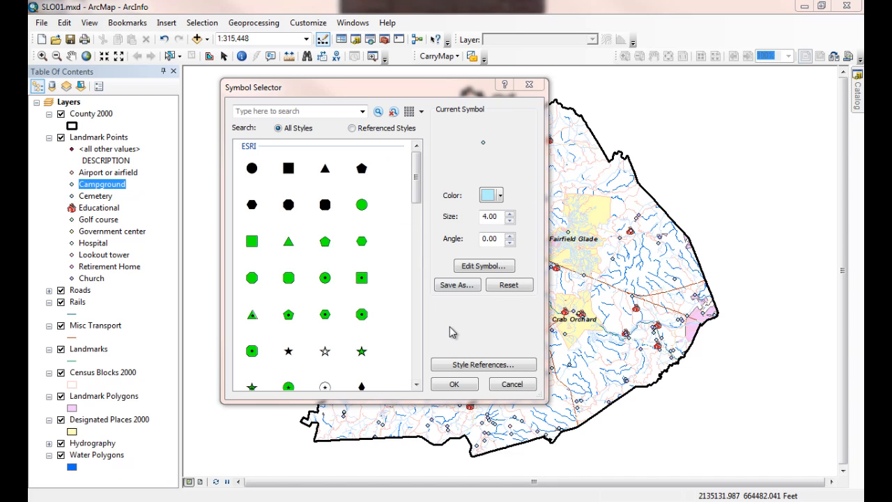
{"action": "left_click", "coordinate": [484, 365]}
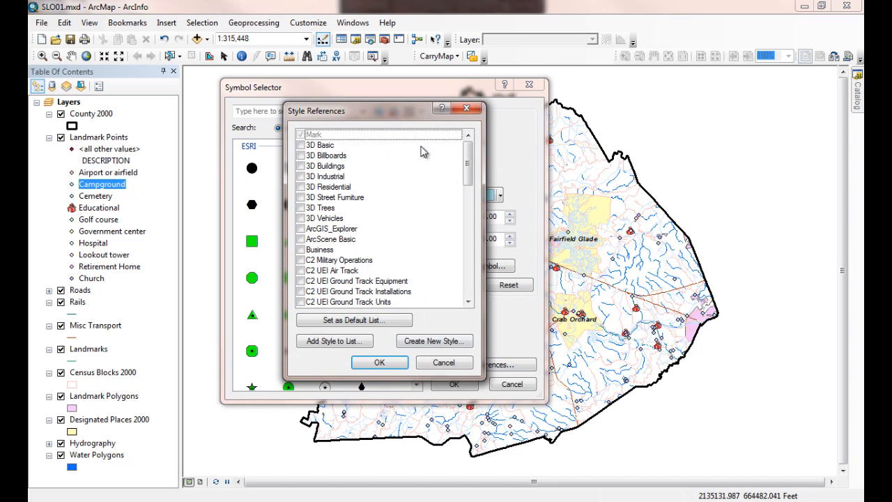
{"action": "left_click_drag", "start_coordinate": [470, 163], "coordinate": [470, 137]}
{"action": "left_click", "coordinate": [466, 110]}
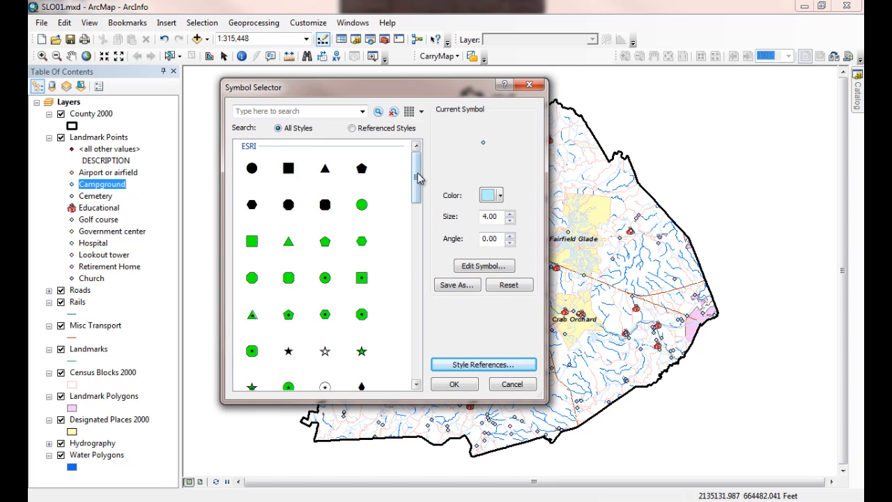
Step: Search all styles for "Camp" and choose the ArcGIS_Explorer Camping tent marker for the Campground category
{"action": "mouse_move", "coordinate": [417, 179]}
{"action": "left_mouse_down"}
{"action": "mouse_move", "coordinate": [431, 379]}
{"action": "mouse_move", "coordinate": [421, 174]}
{"action": "left_mouse_up"}
{"action": "left_click", "coordinate": [262, 110]}
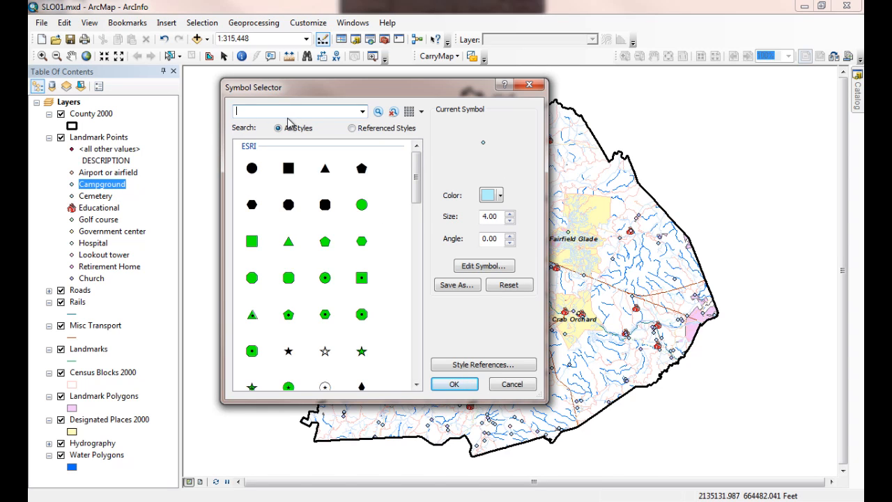
{"action": "type", "text": "Camp"}
{"action": "left_click", "coordinate": [378, 112]}
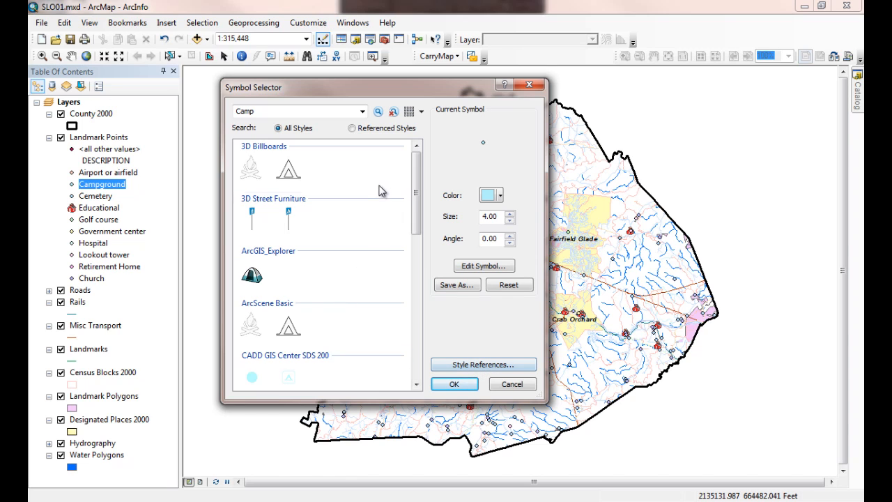
{"action": "left_click_drag", "start_coordinate": [419, 215], "coordinate": [416, 382]}
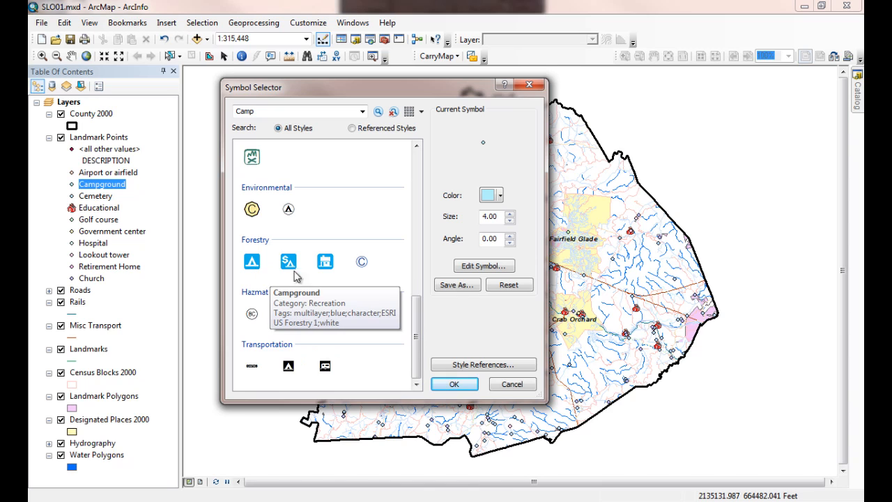
{"action": "left_click_drag", "start_coordinate": [415, 332], "coordinate": [415, 183]}
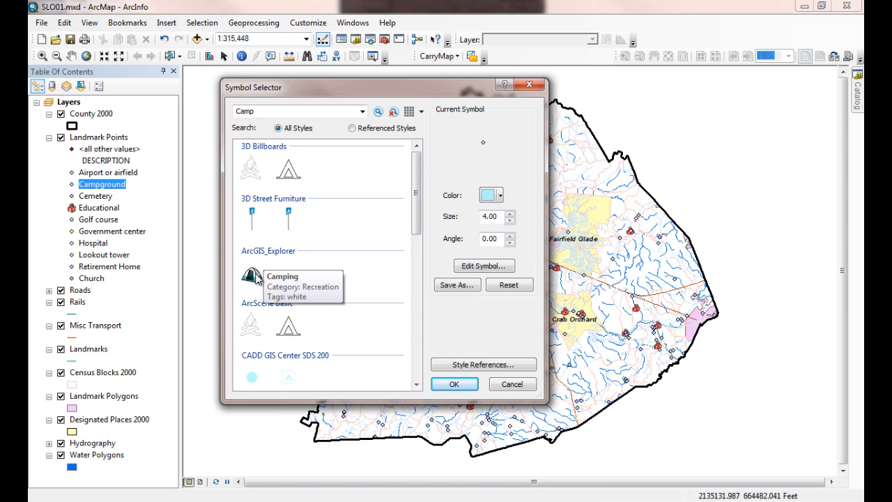
{"action": "left_click", "coordinate": [252, 276]}
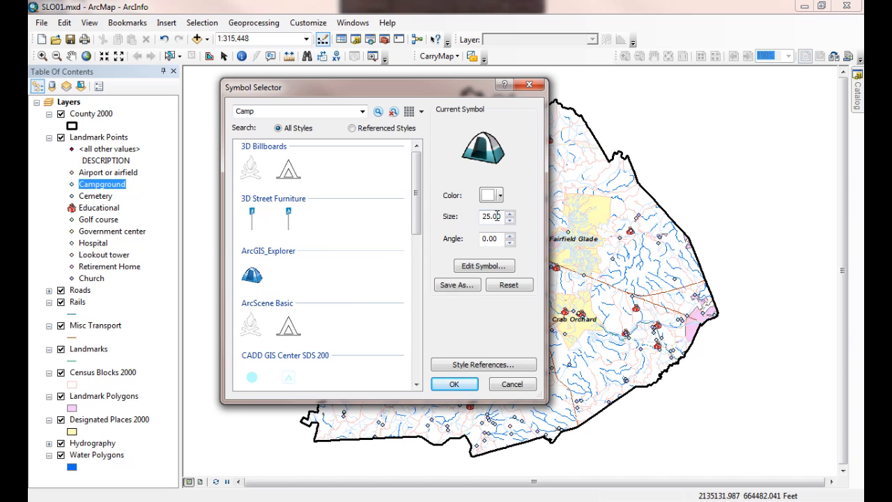
Step: Set the Campground tent marker's size to 12 and apply the symbol
{"action": "left_click_drag", "start_coordinate": [500, 216], "coordinate": [480, 217]}
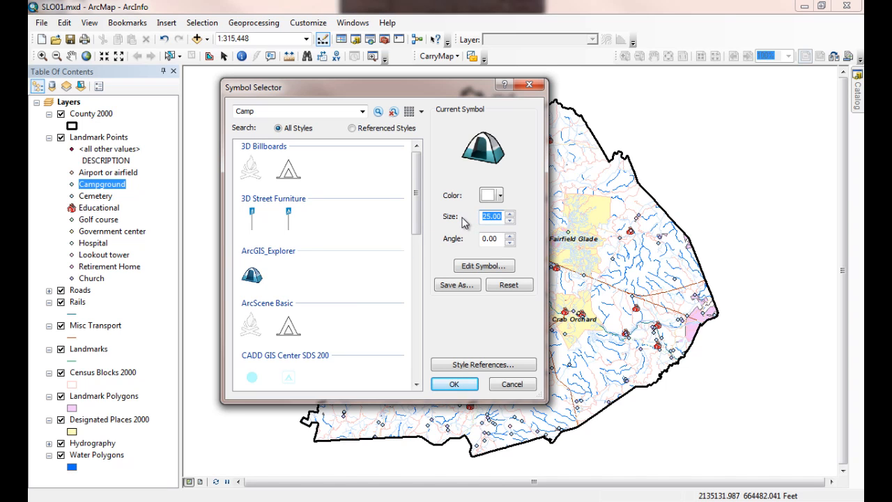
{"action": "type", "text": "12"}
{"action": "left_click", "coordinate": [444, 384]}
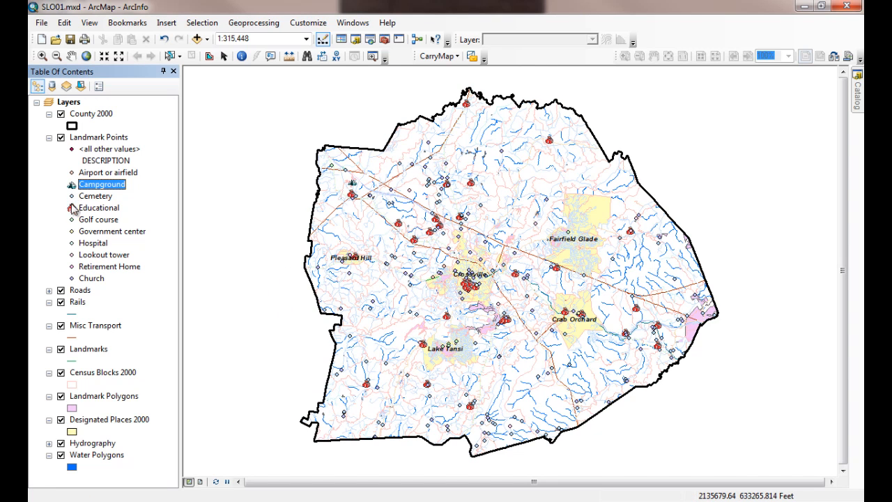
Step: Search all styles for "Airport" and choose the blue airplane marker from the Civic style for the Airport or airfield category
{"action": "left_click", "coordinate": [71, 172]}
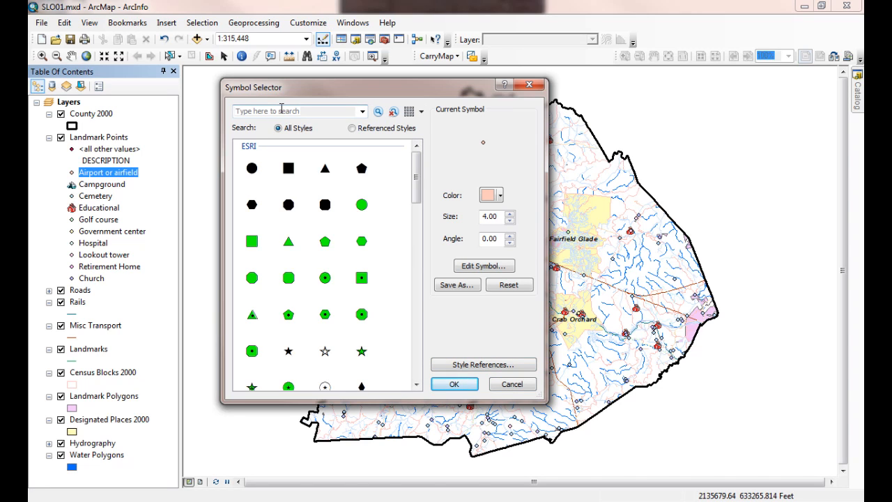
{"action": "left_click", "coordinate": [285, 111]}
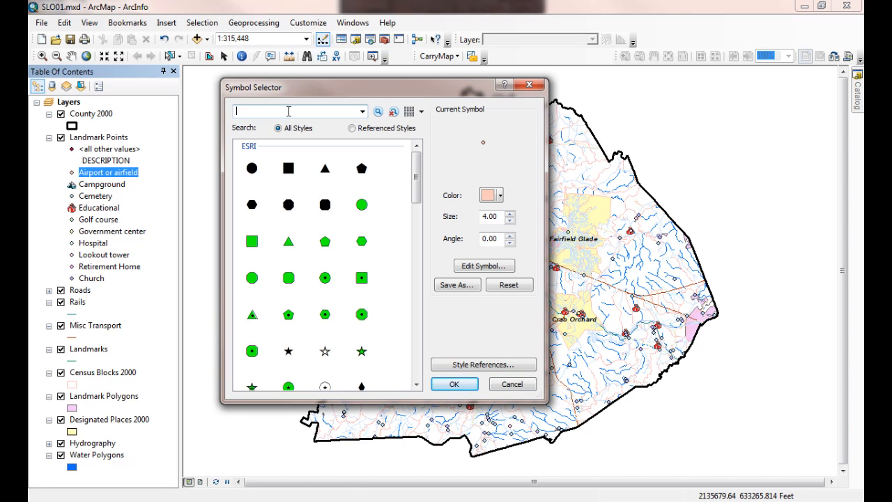
{"action": "type", "text": "Airport"}
{"action": "key", "text": "Return"}
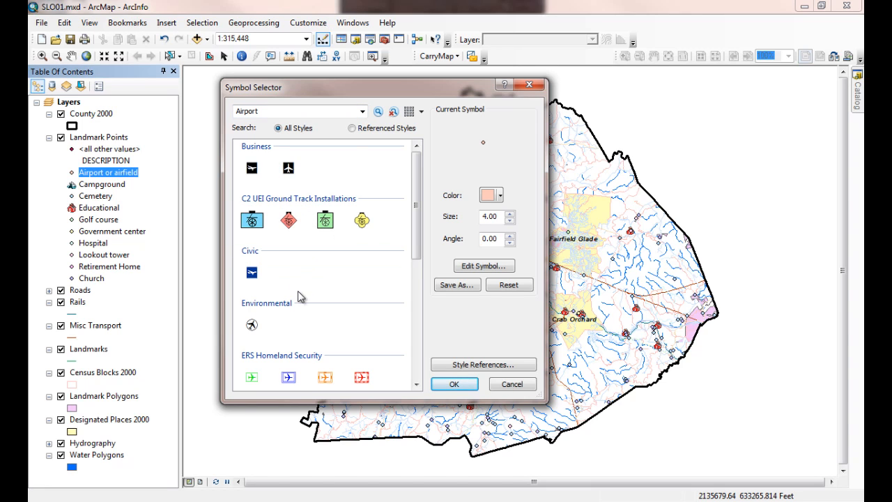
{"action": "scroll", "coordinate": [297, 294], "scroll_direction": "down", "scroll_amount": 8}
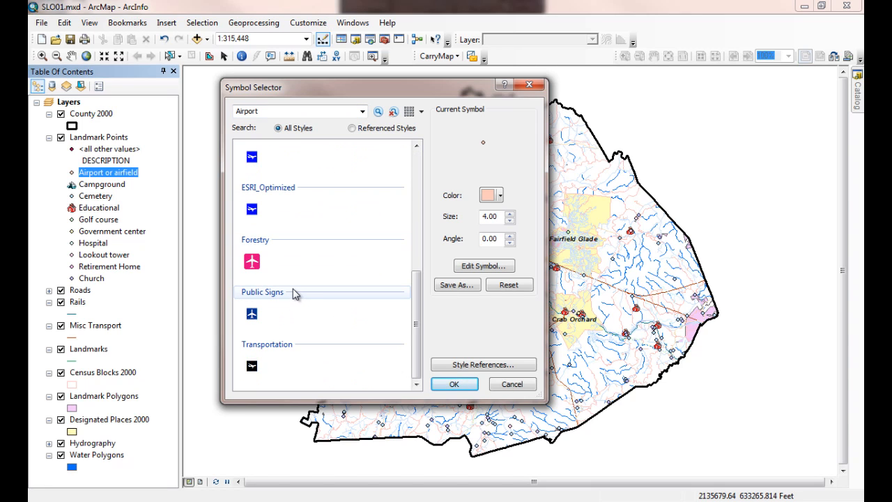
{"action": "scroll", "coordinate": [297, 285], "scroll_direction": "up", "scroll_amount": 8}
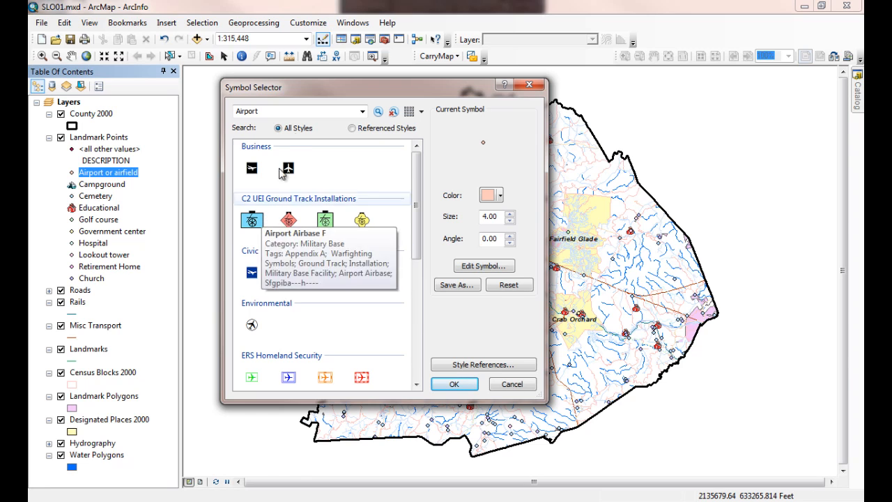
{"action": "left_click", "coordinate": [252, 273]}
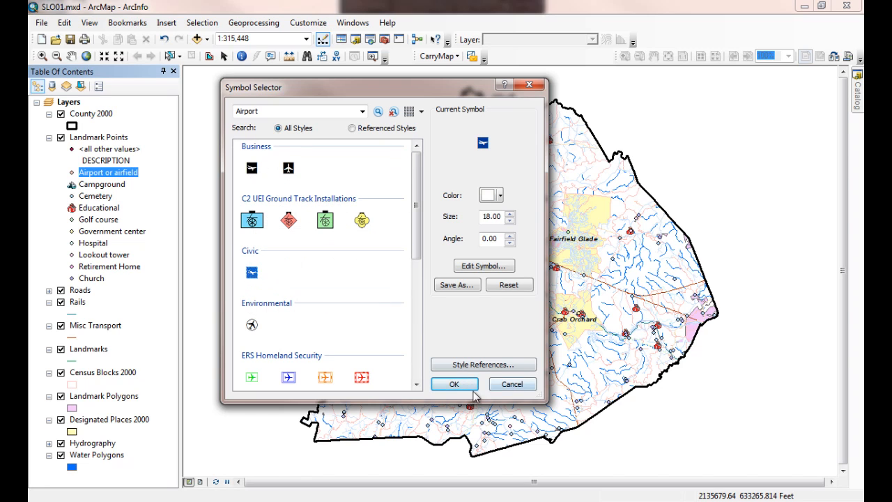
Step: Set the Airport or airfield marker's size to 12 and apply the symbol
{"action": "left_click_drag", "start_coordinate": [502, 219], "coordinate": [463, 218]}
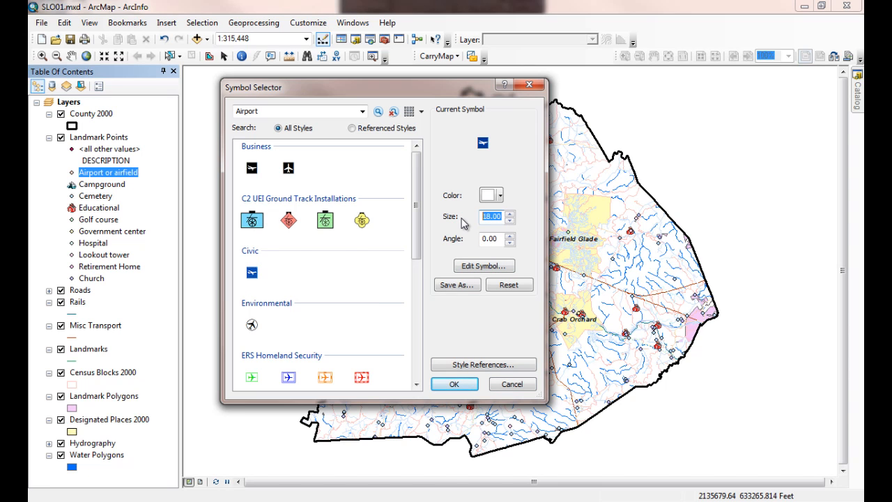
{"action": "type", "text": "12"}
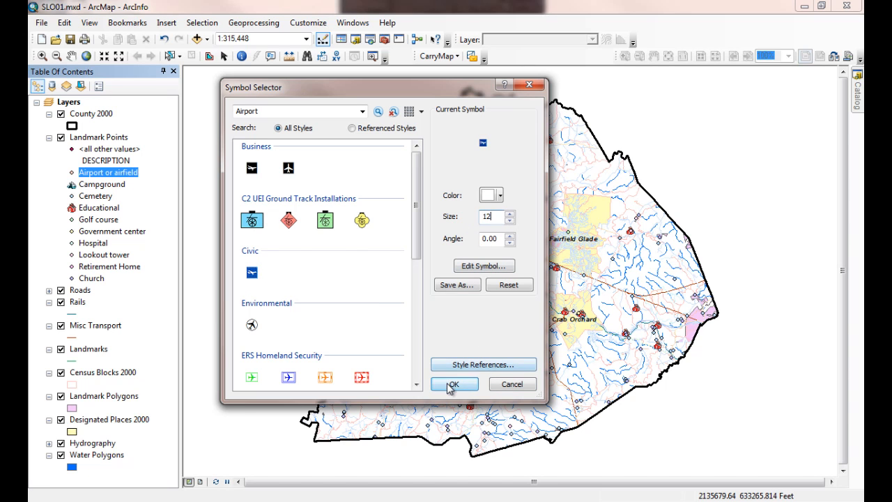
{"action": "left_click", "coordinate": [453, 384]}
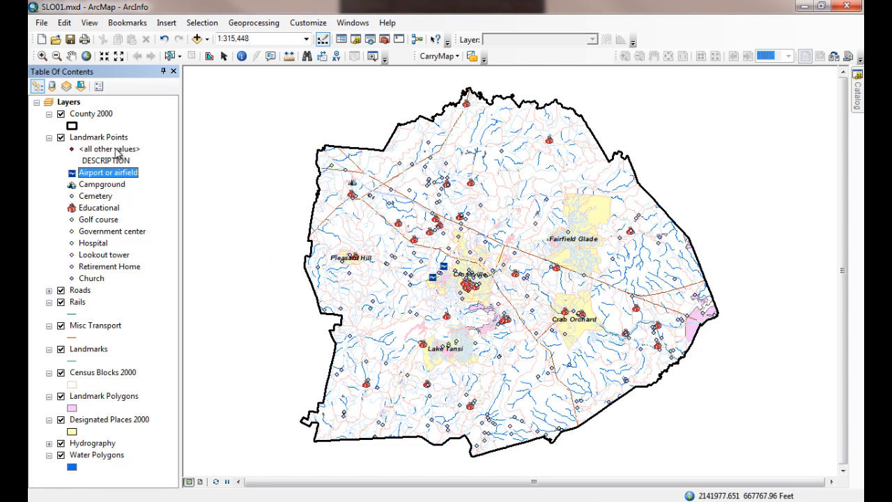